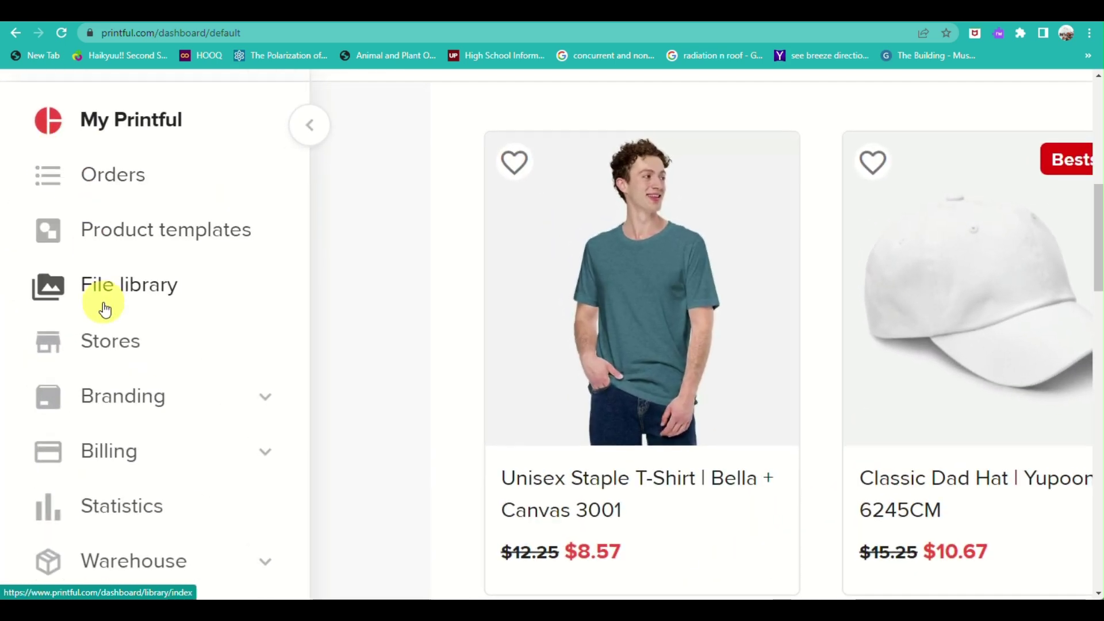
- Open the Stores page of the Printful dashboard
scroll(105, 308, down, 6)
scroll(105, 304, up, 4)
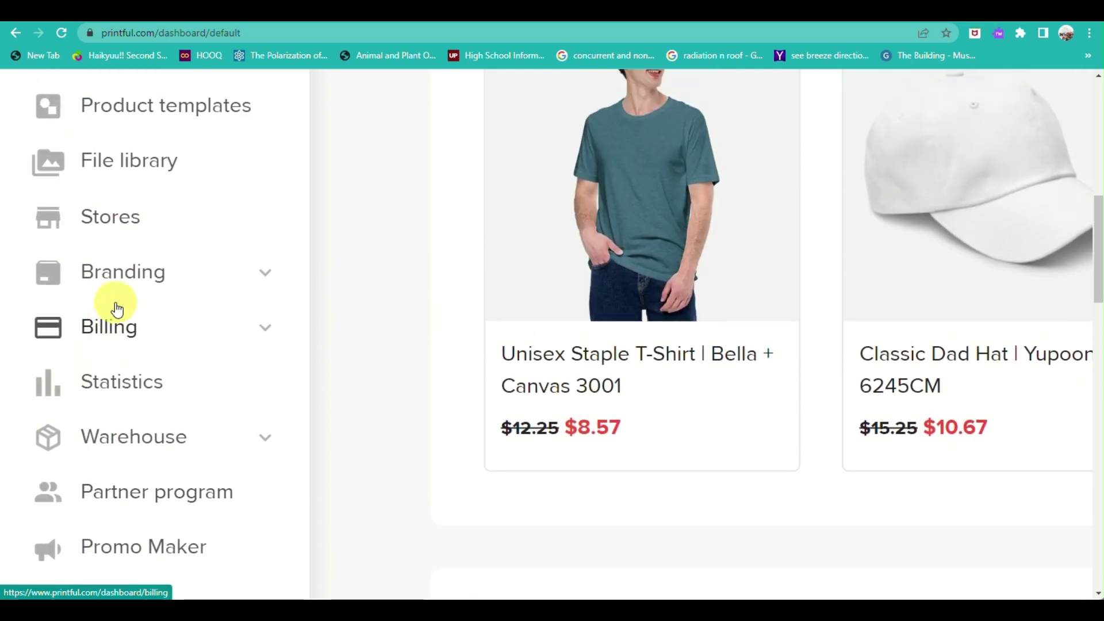
click(154, 225)
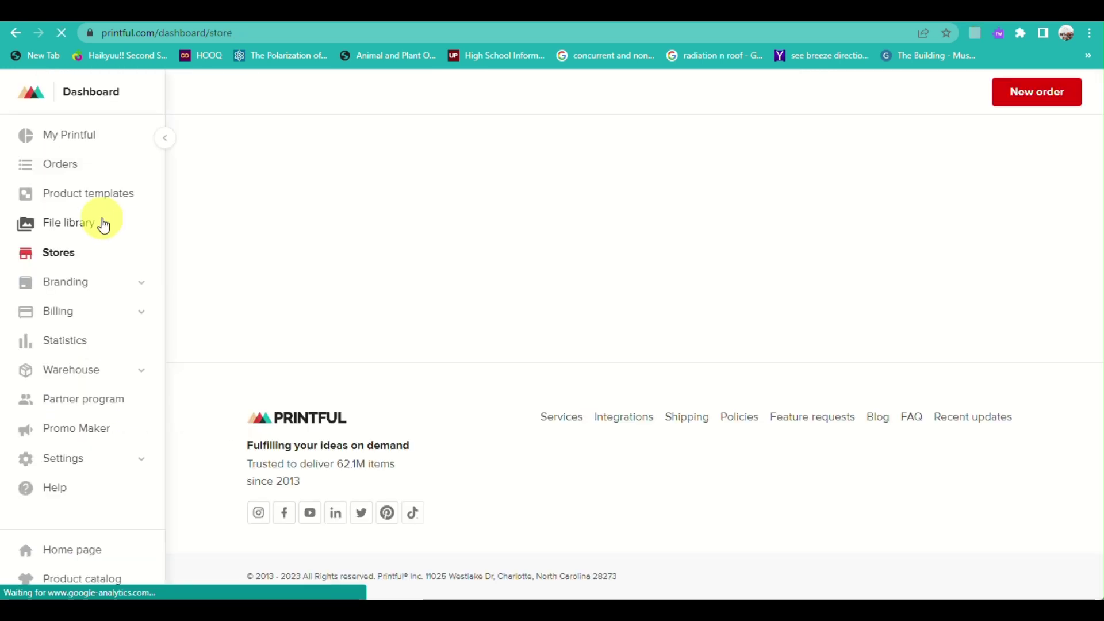
- Start creating a new store by opening the choice of ecommerce platforms instead of the manual order platform / API
scroll(459, 341, down, 2)
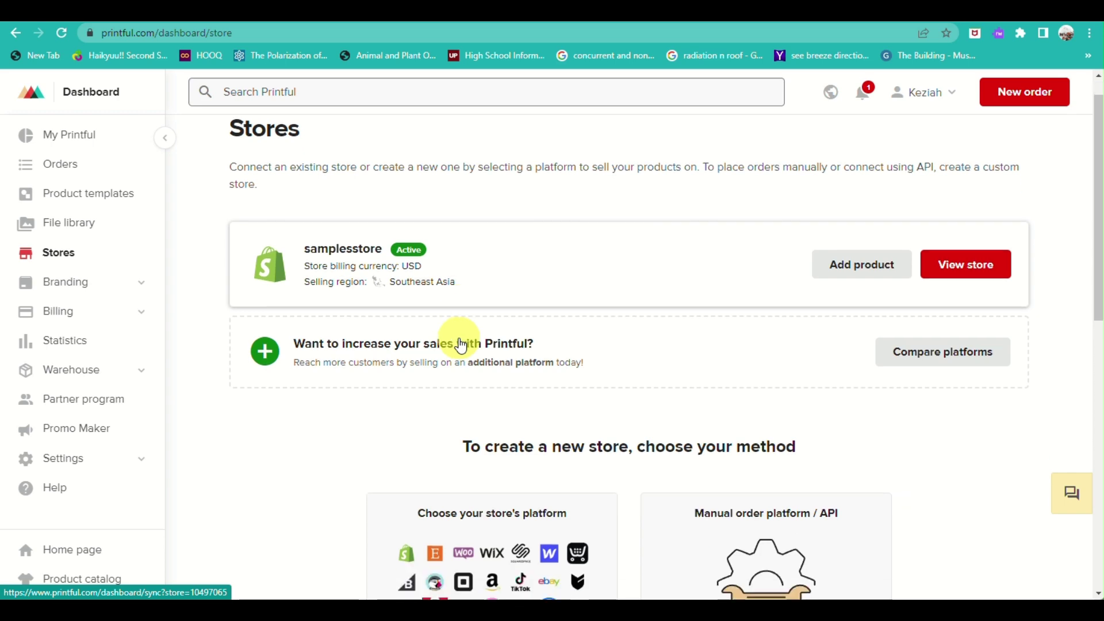
scroll(461, 345, down, 2)
scroll(460, 344, up, 1)
scroll(460, 344, down, 3)
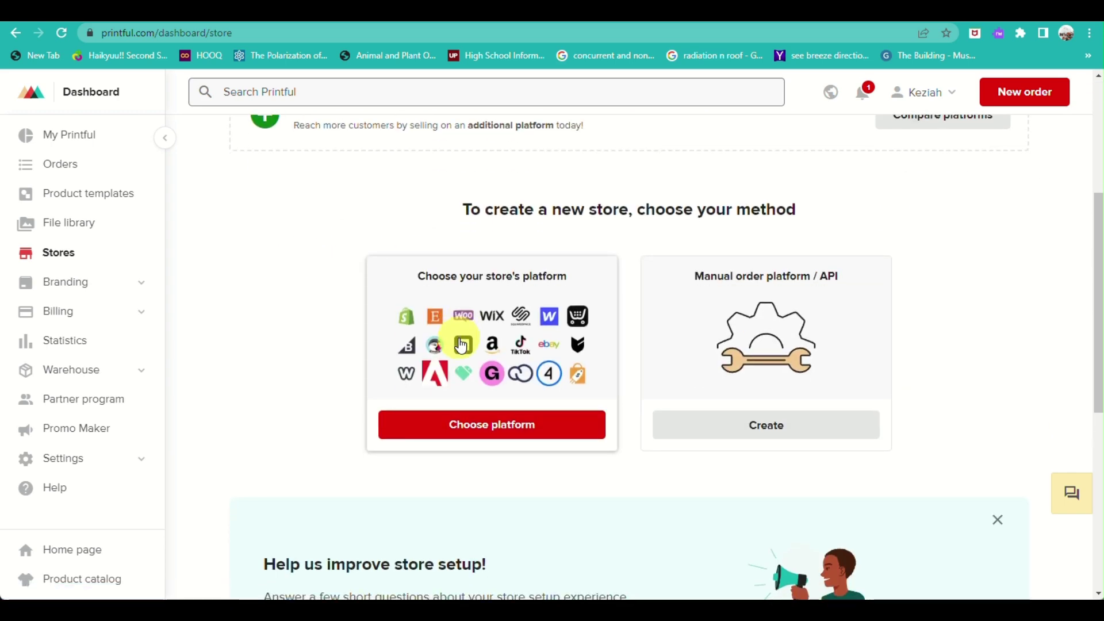
scroll(459, 344, down, 2)
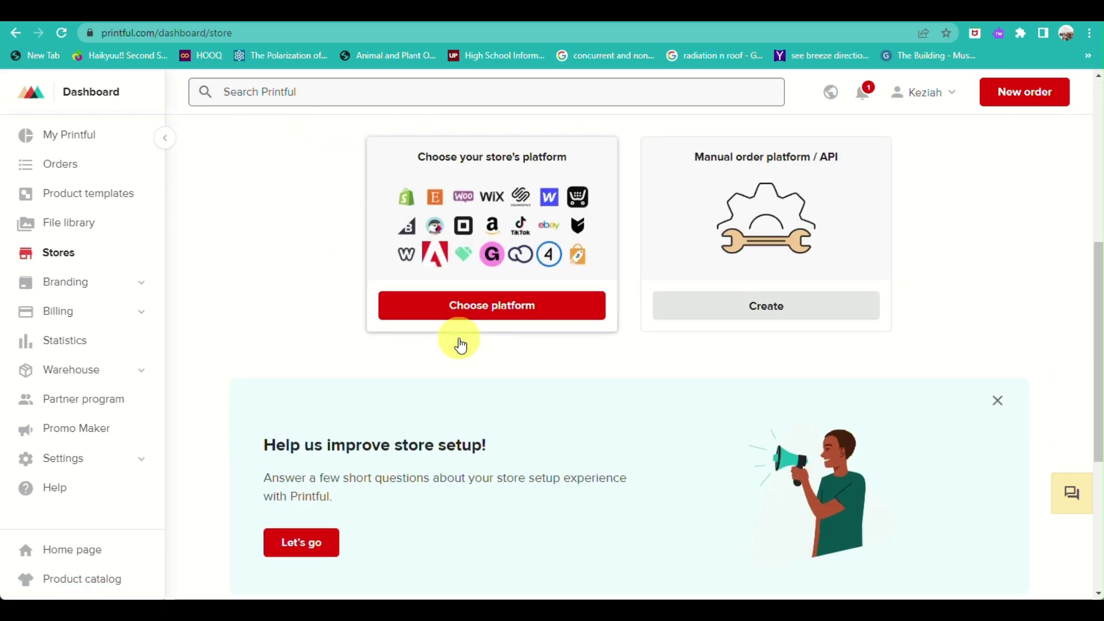
scroll(458, 345, down, 5)
scroll(437, 403, up, 3)
scroll(432, 431, up, 5)
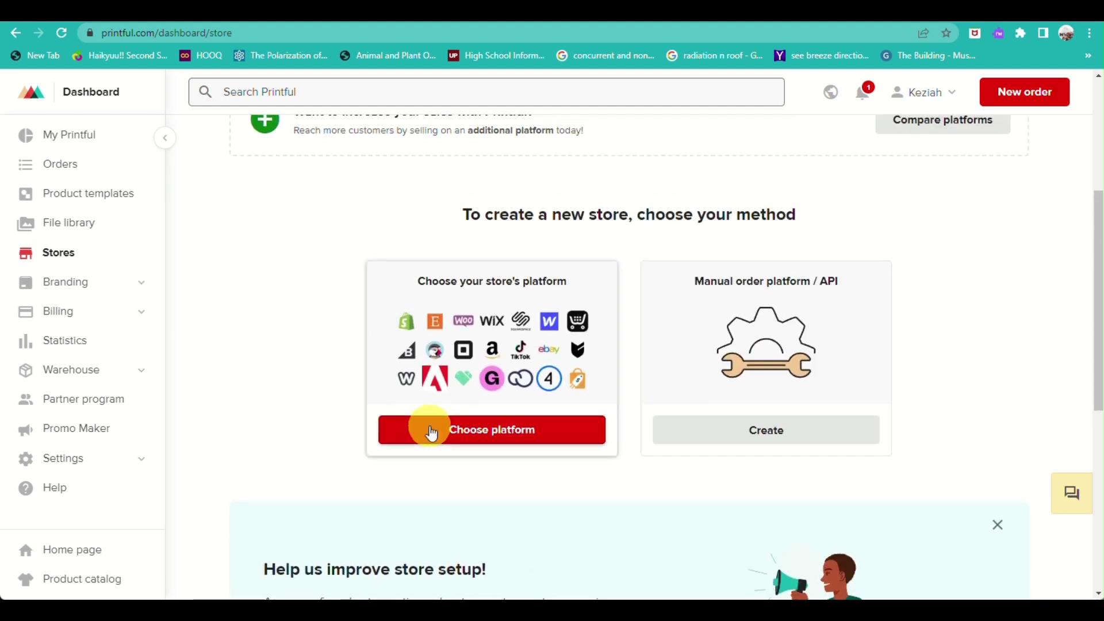
click(457, 433)
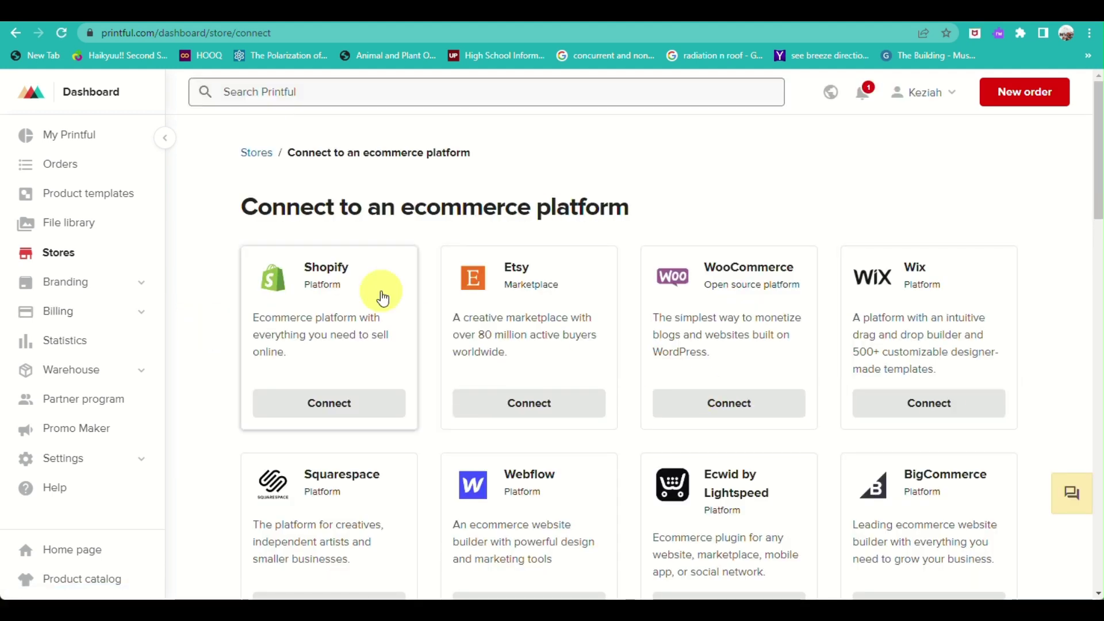
- Find eBay in the list of ecommerce platforms and open its connection page
scroll(430, 388, down, 3)
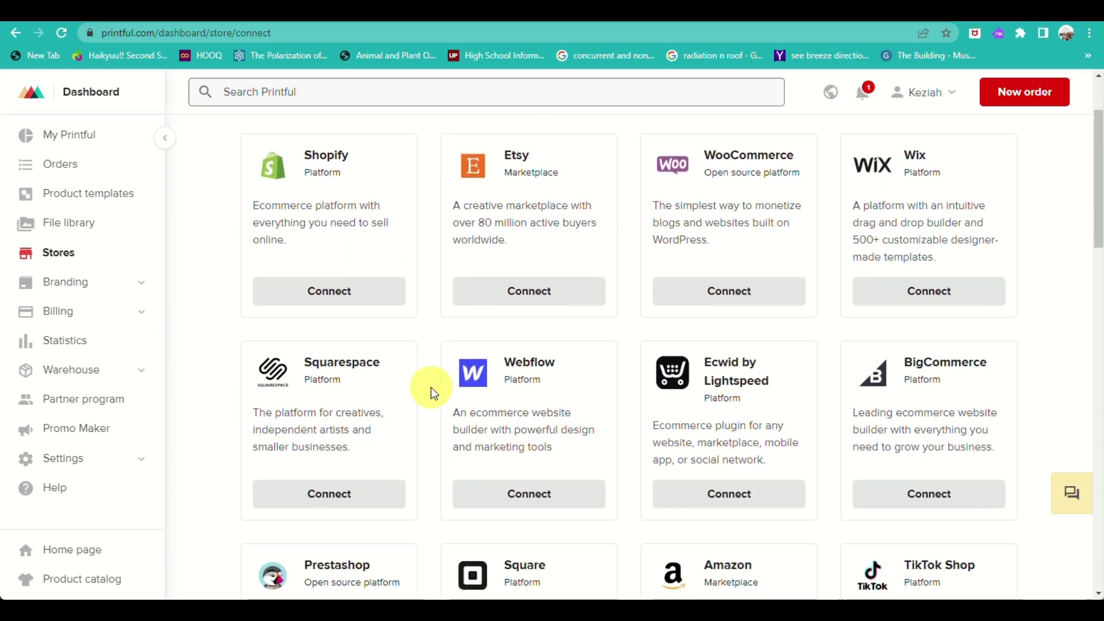
scroll(430, 388, down, 5)
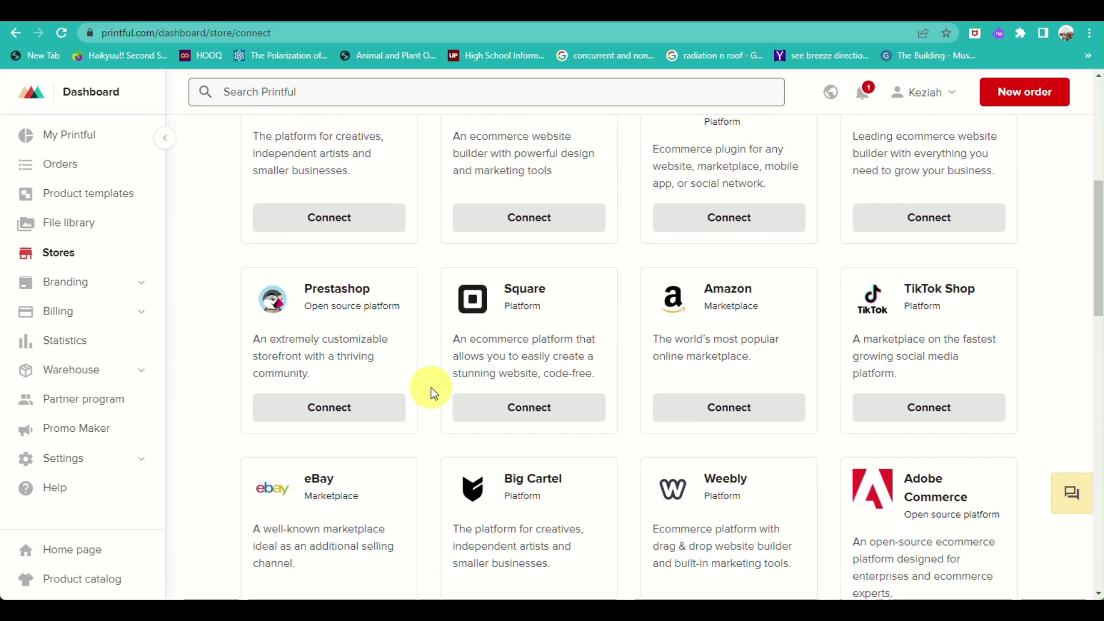
scroll(430, 388, down, 4)
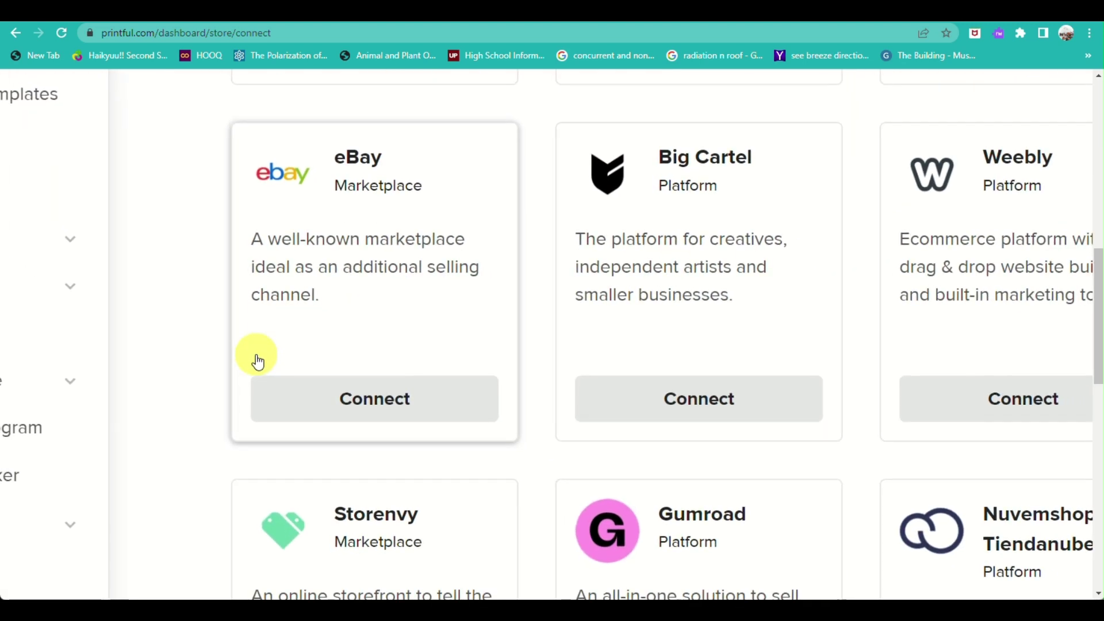
scroll(255, 359, up, 1)
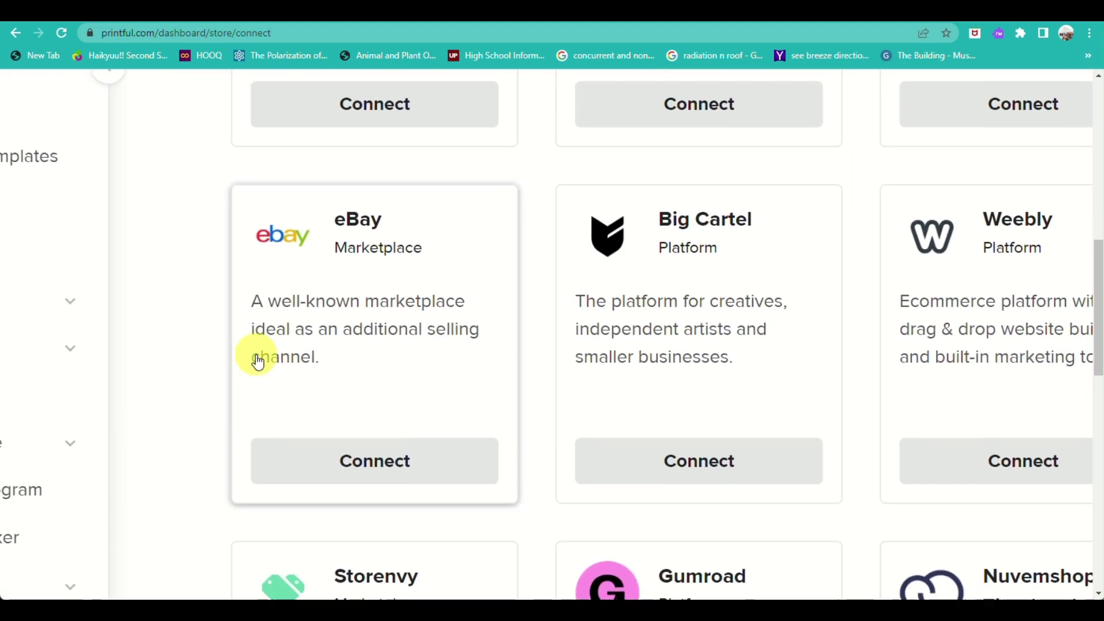
click(397, 467)
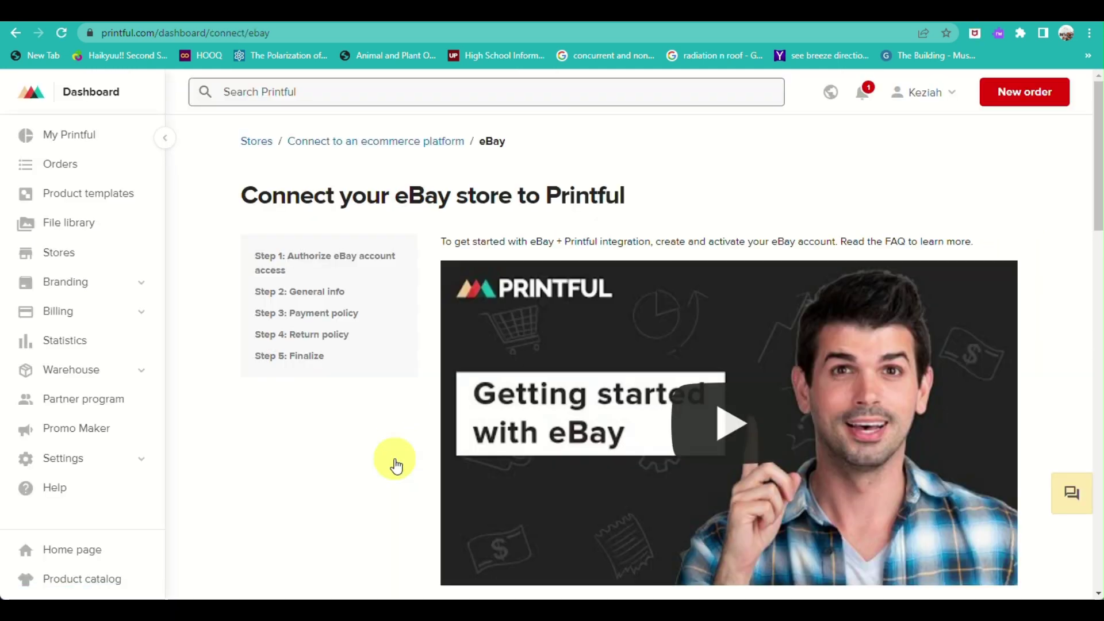
- Start the eBay connection, sign in with Google and grant Printful access to the eBay account
scroll(397, 466, down, 2)
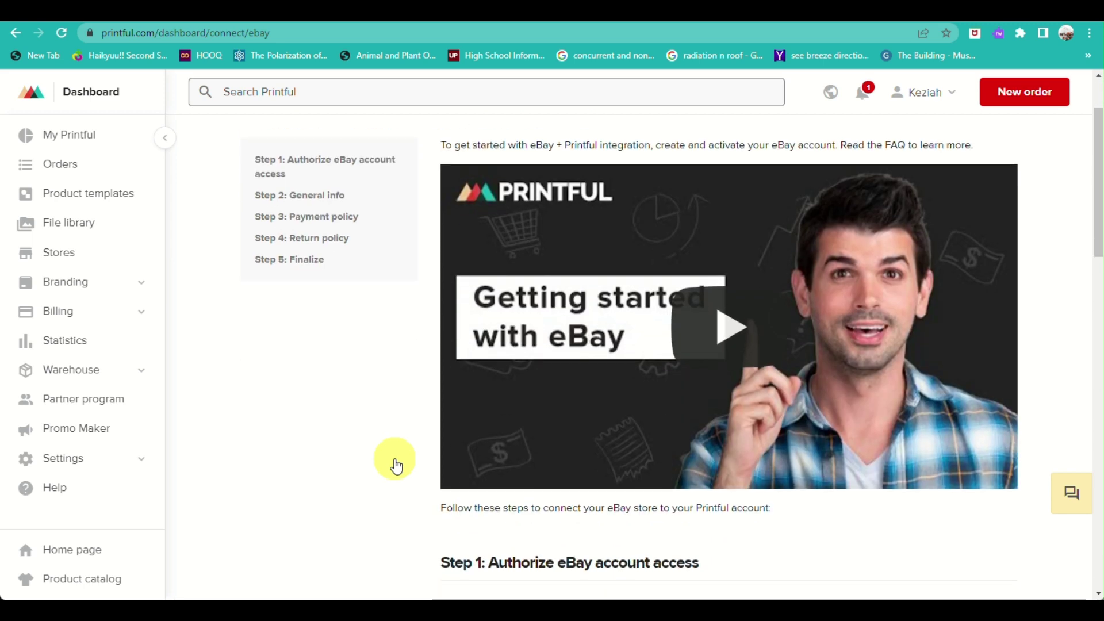
scroll(396, 466, down, 5)
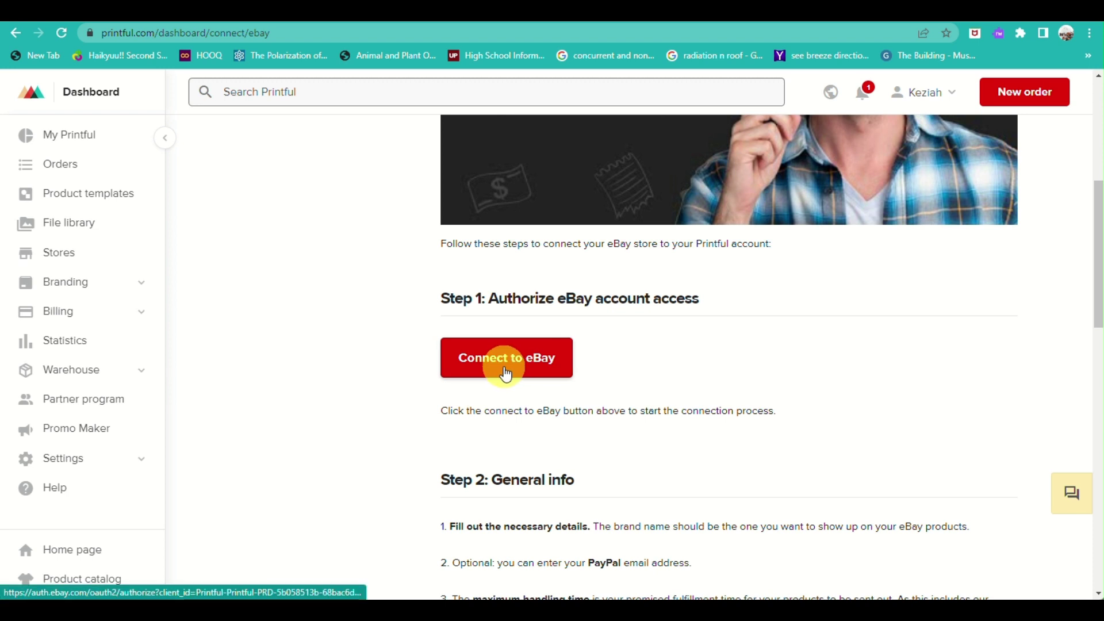
click(506, 374)
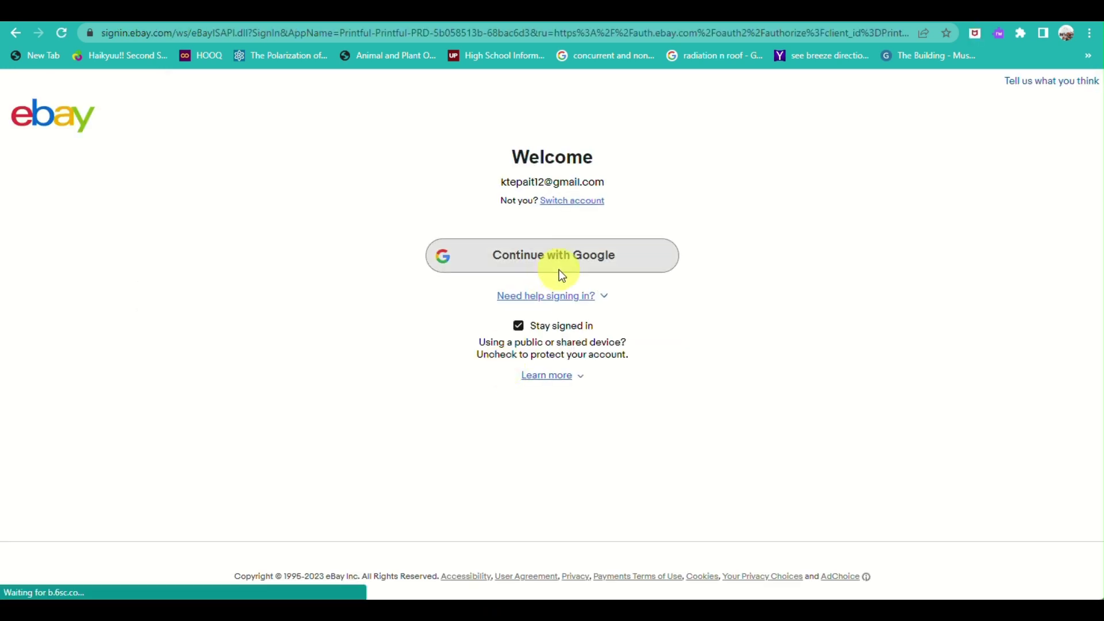
click(560, 274)
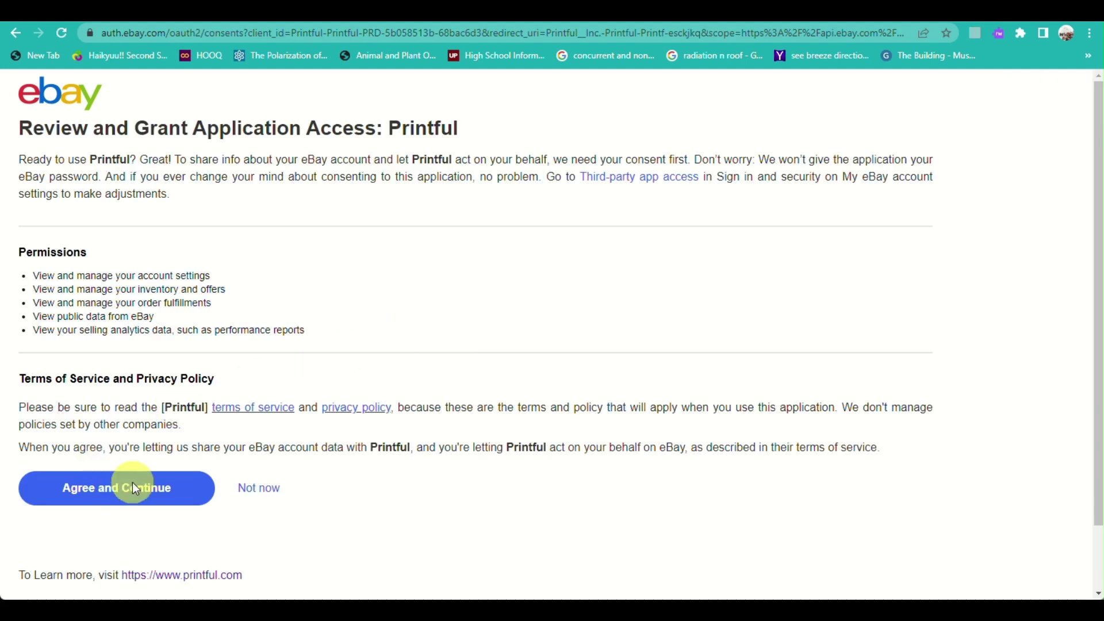
click(132, 487)
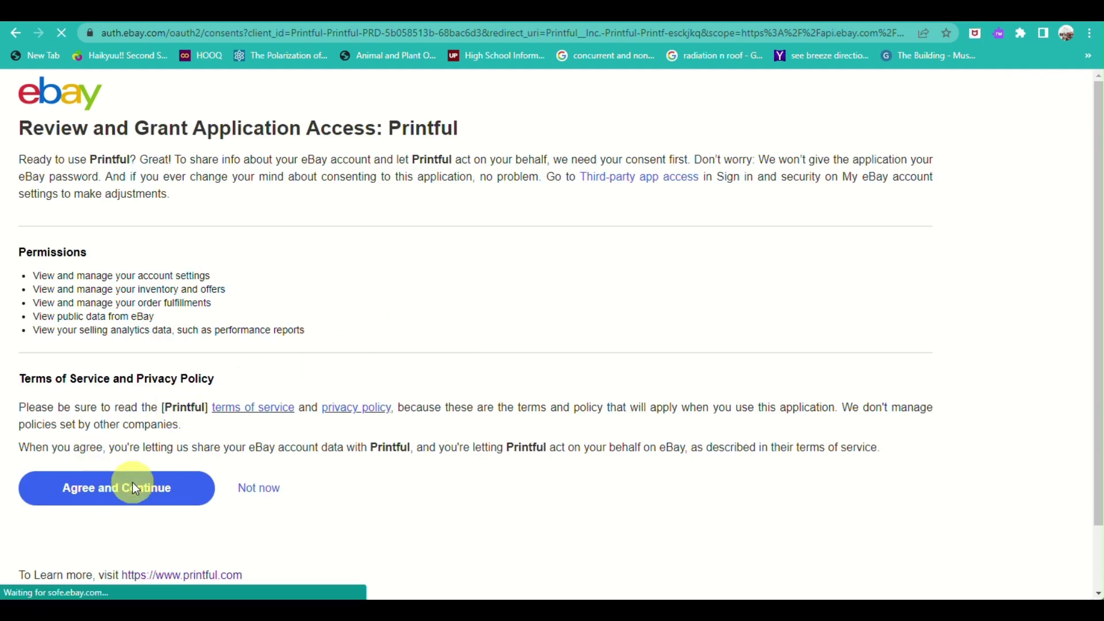
scroll(134, 488, down, 1)
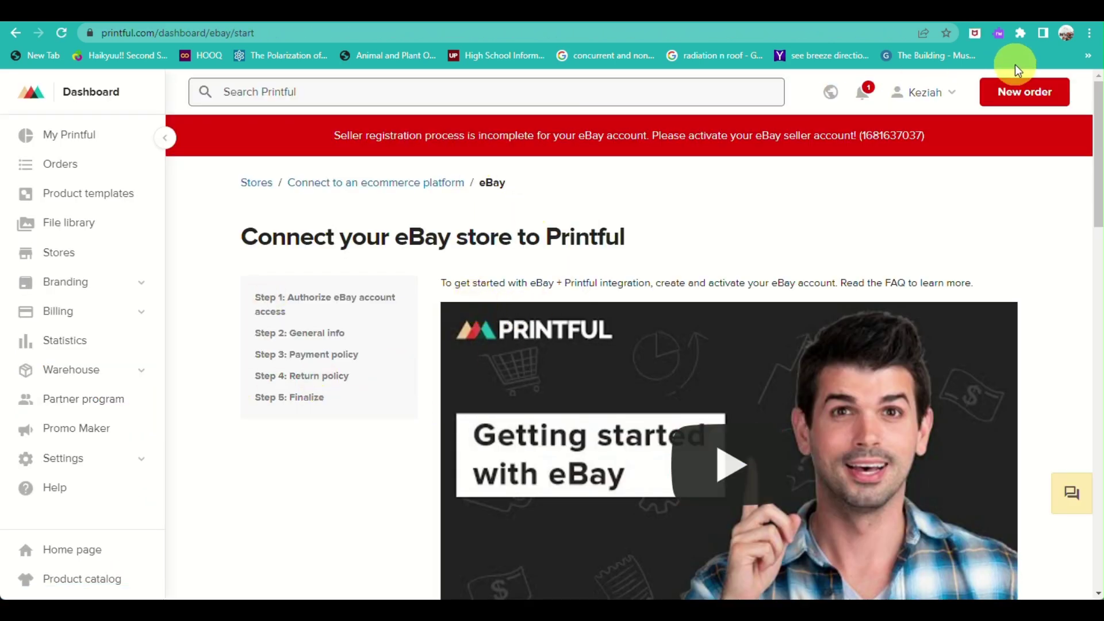
- Switch to the eBay site and open the Sell an item page from the Selling section of My eBay
click(719, 11)
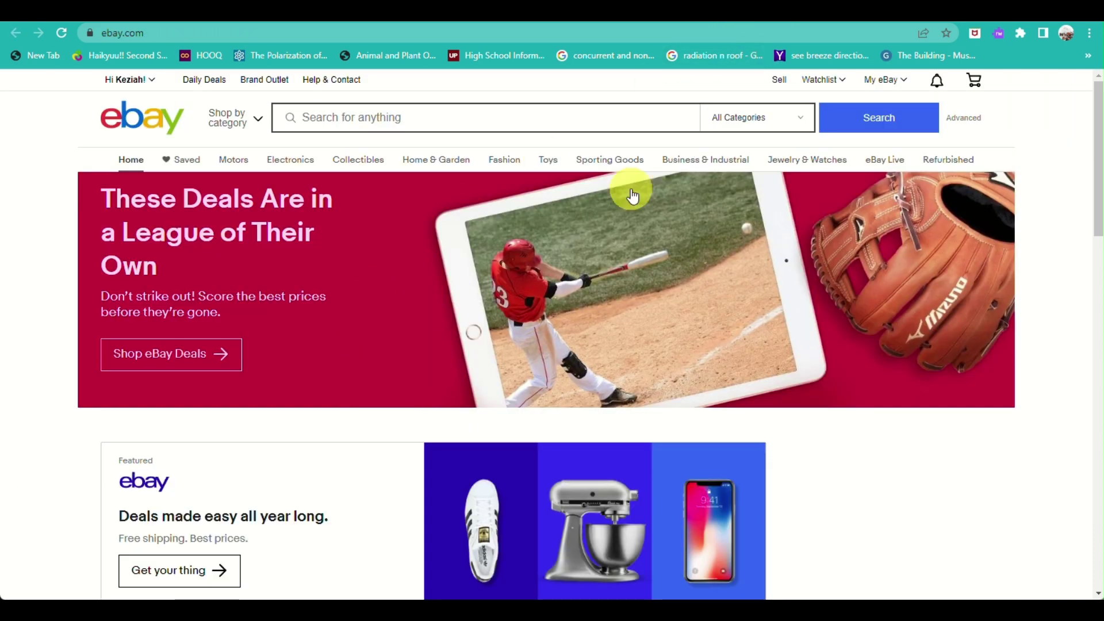
click(888, 91)
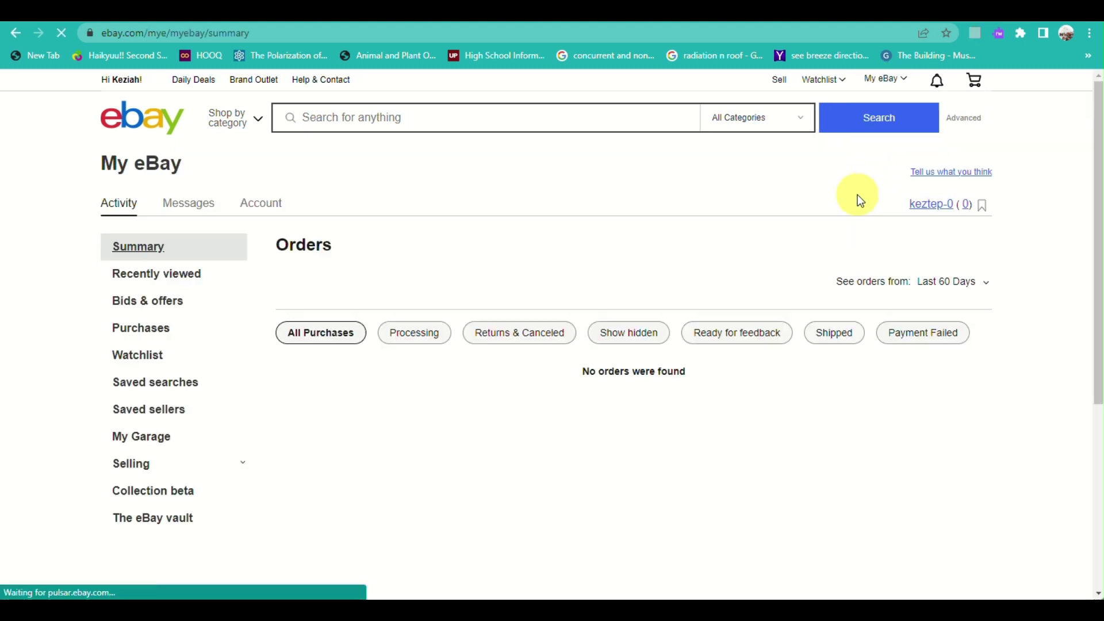
click(127, 466)
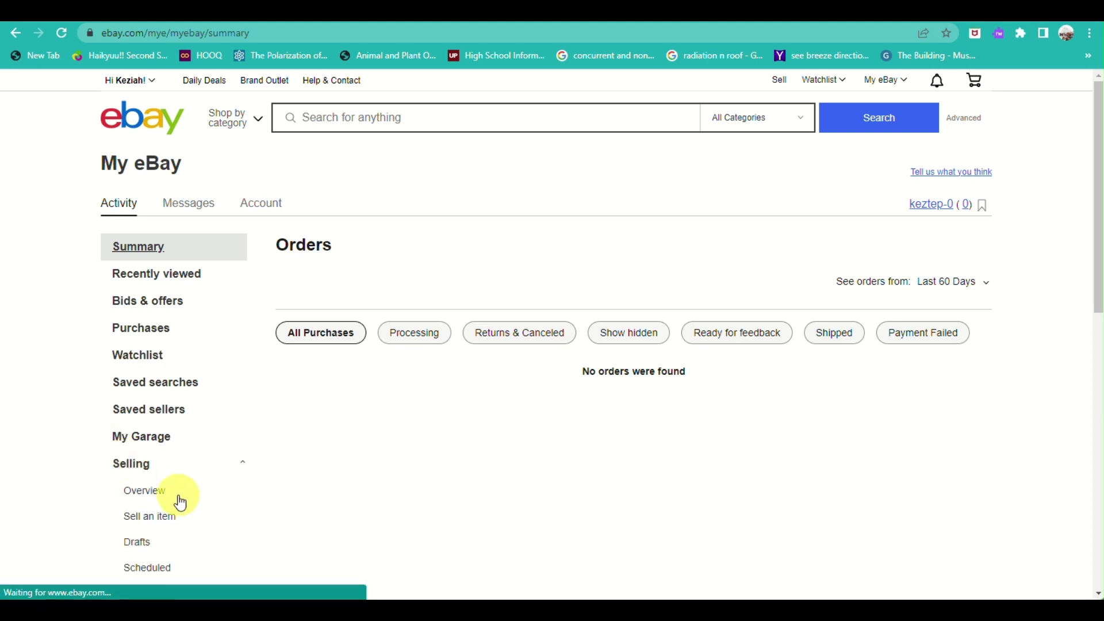
click(147, 515)
- Open the draft for the 2023 winter letter printed zip up hoodie and submit it for listing
scroll(144, 512, down, 1)
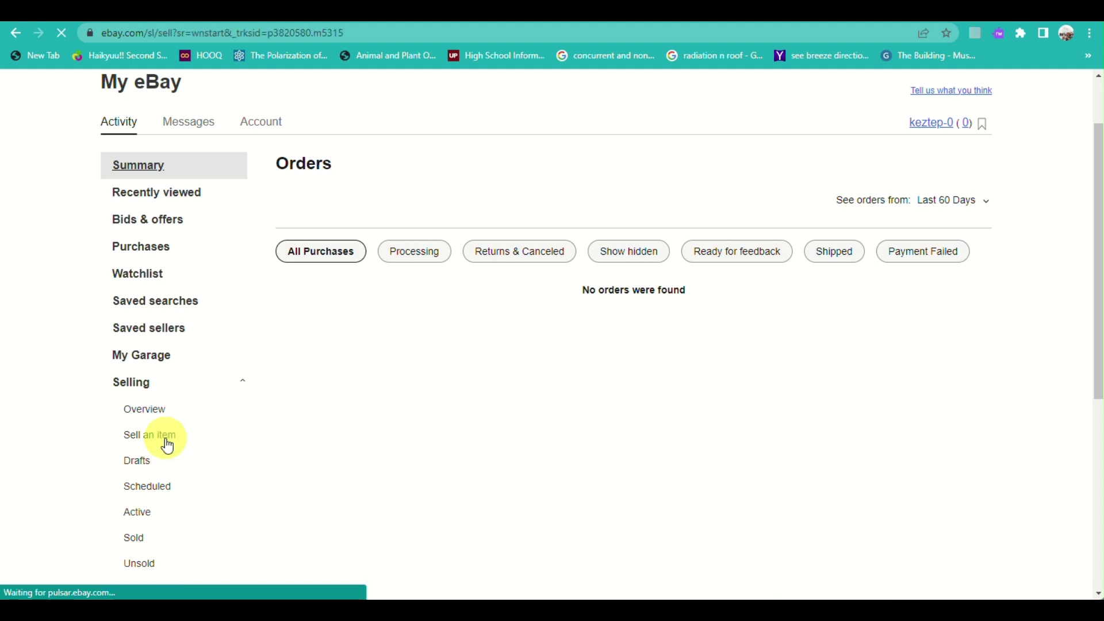
scroll(495, 403, down, 6)
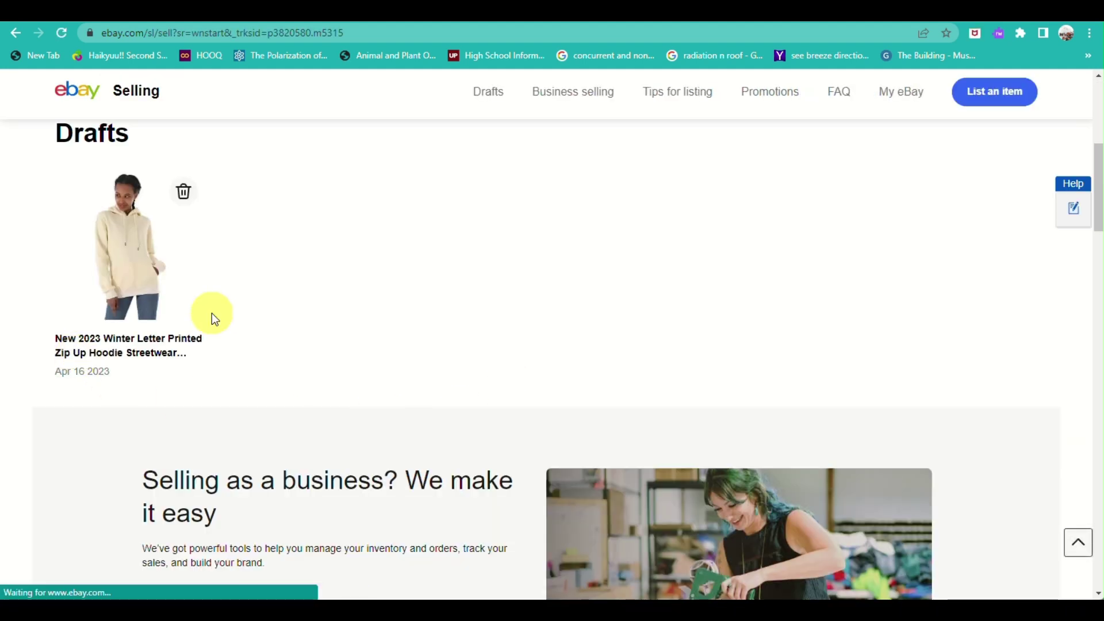
click(143, 336)
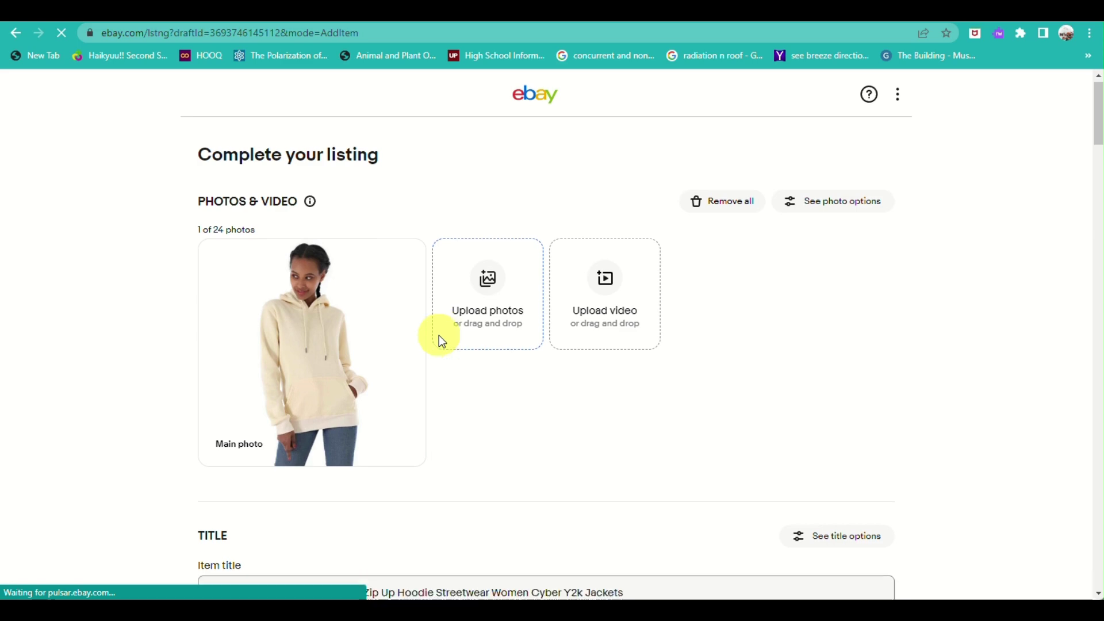
scroll(442, 341, down, 20)
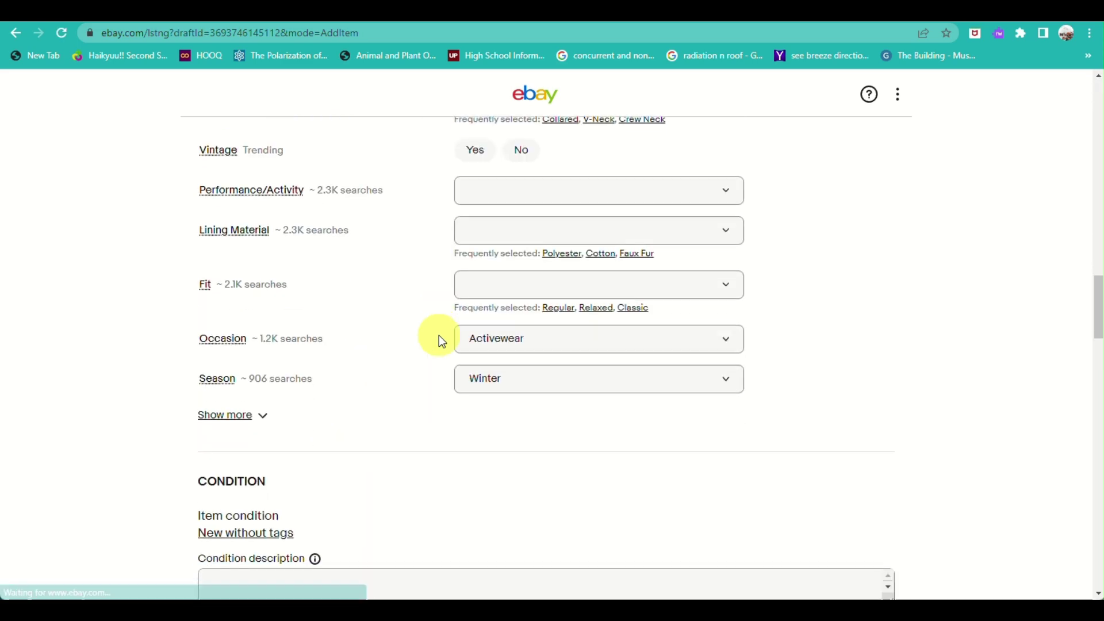
scroll(439, 336, down, 20)
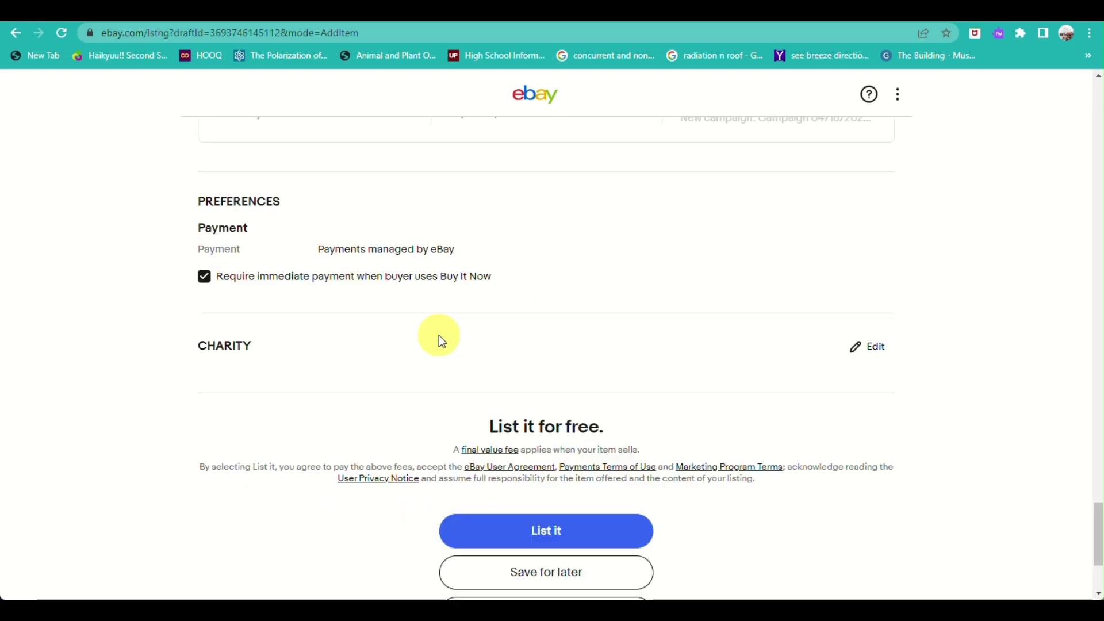
scroll(439, 336, down, 3)
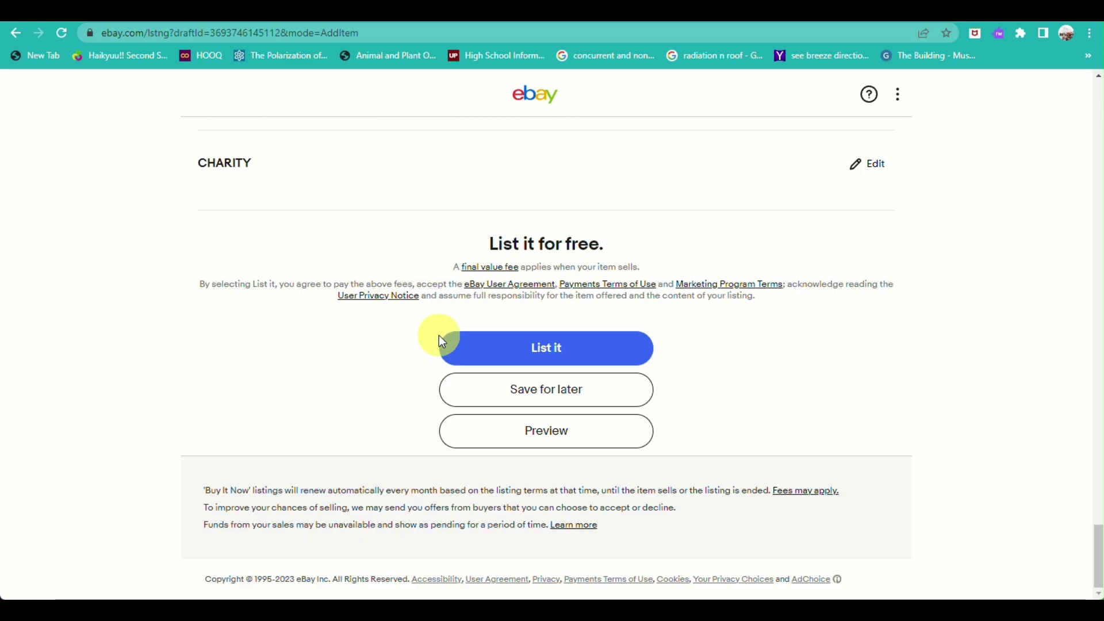
click(556, 362)
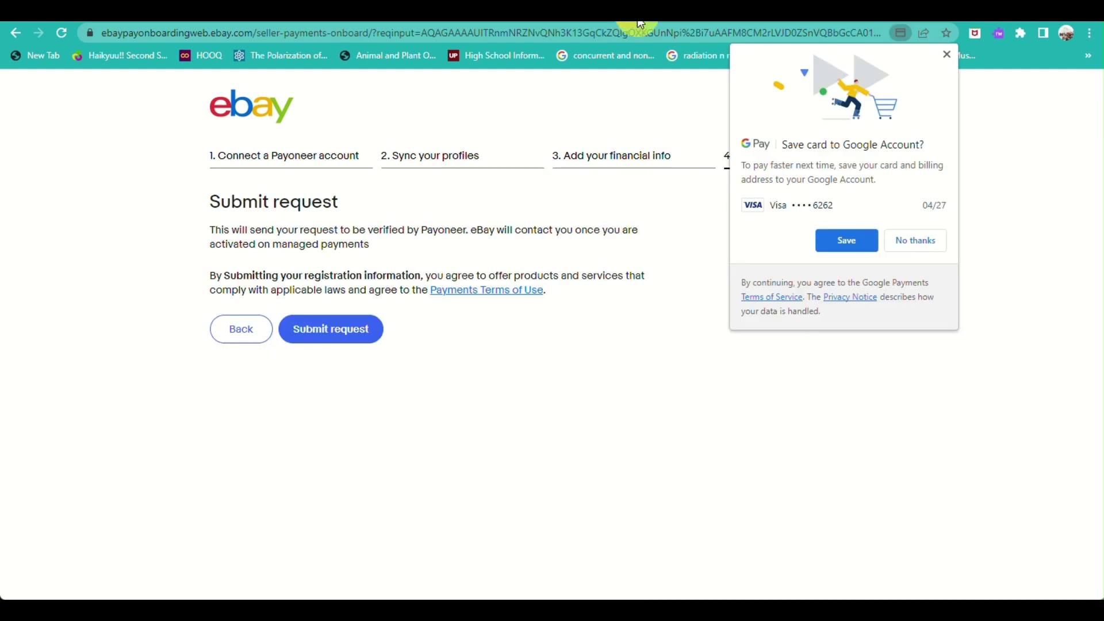
- Submit the seller payments registration request without saving the card to the Google Account, and proceed to Payoneer verification
click(935, 245)
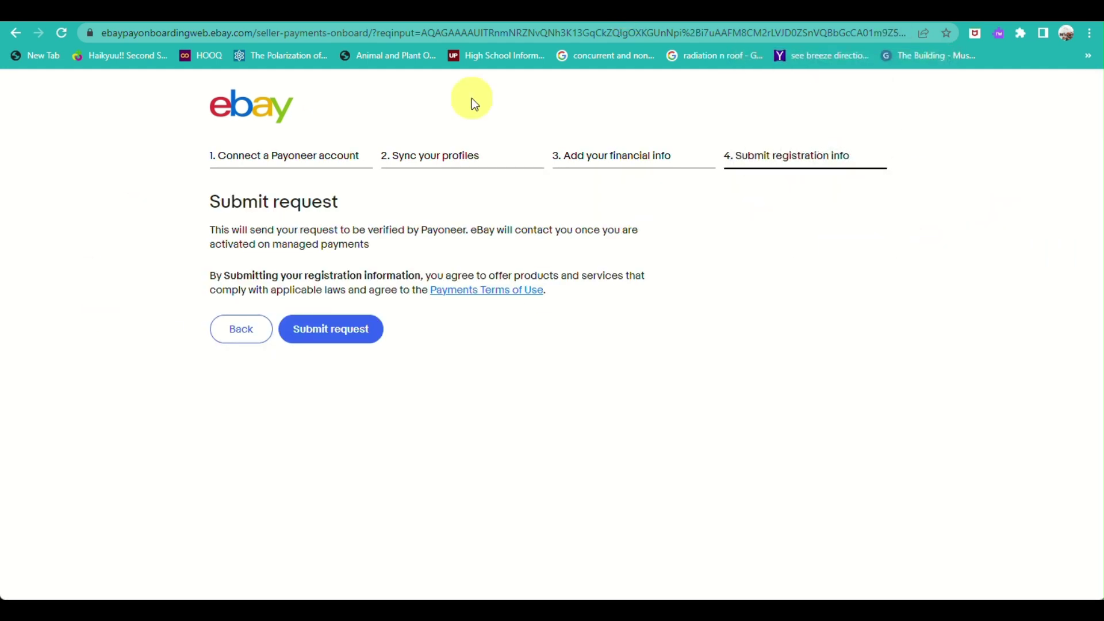
click(313, 328)
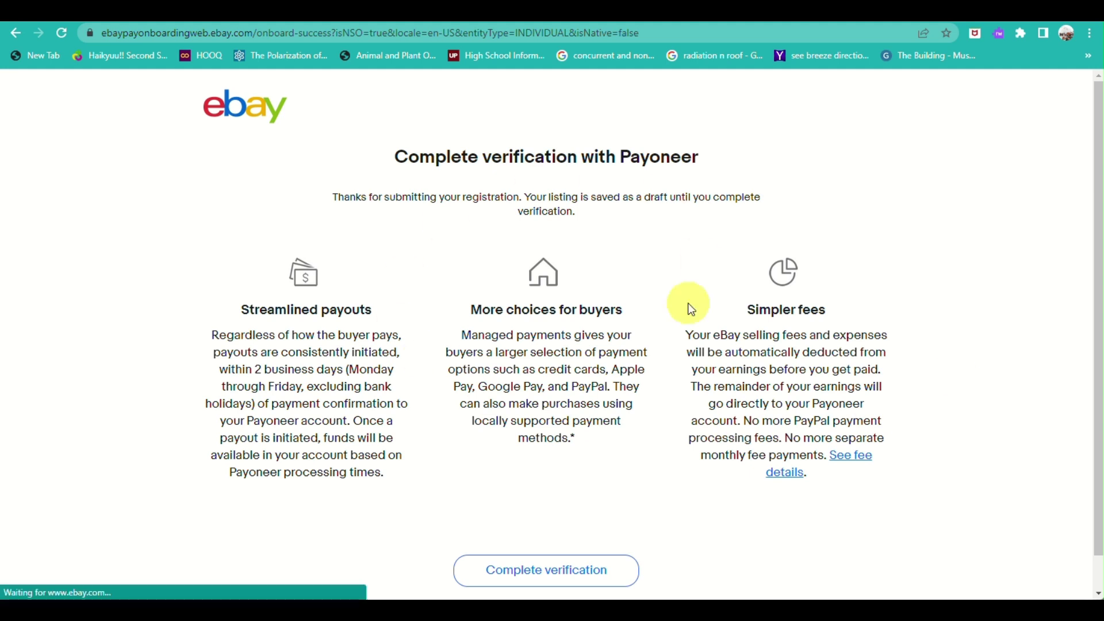
scroll(366, 363, down, 1)
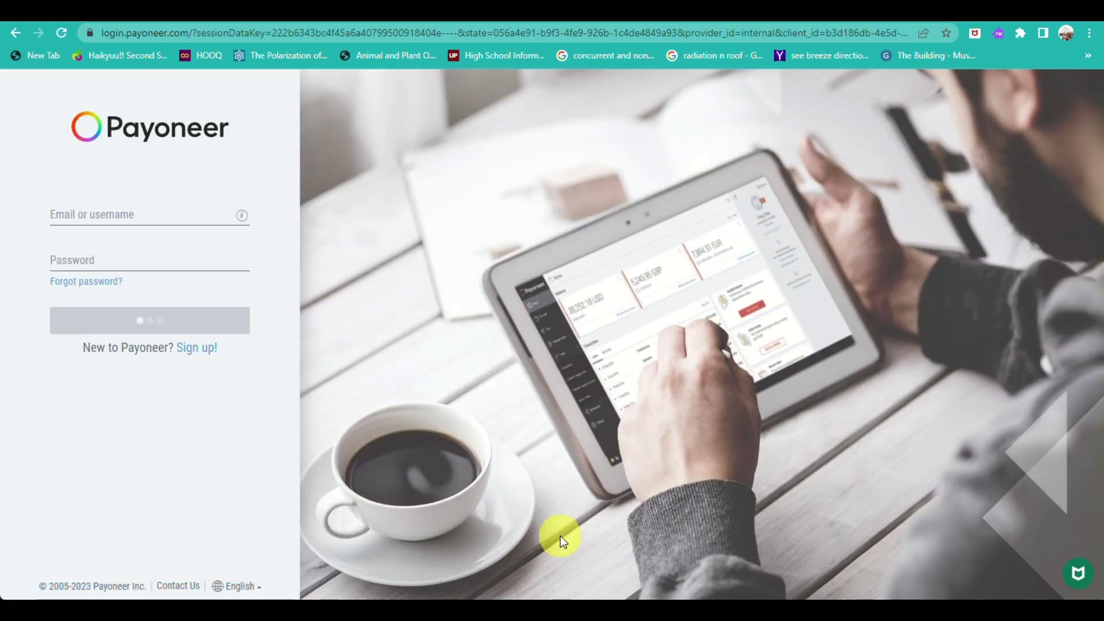
- Enter the Payoneer account e-mail and password, re-enter the password, and submit the sign-in form
click(143, 212)
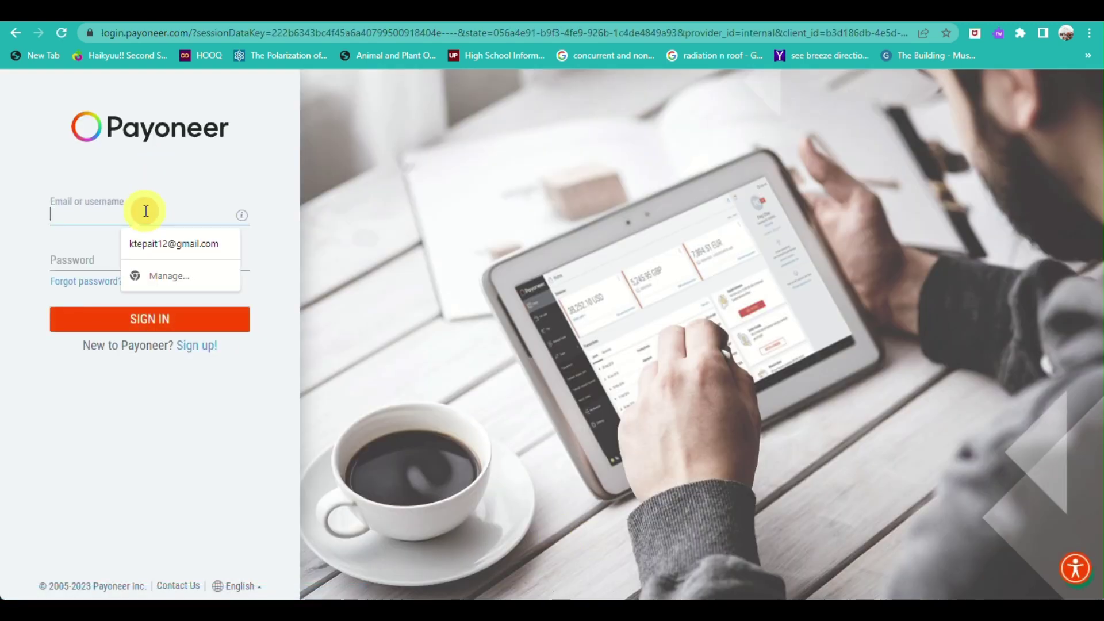
click(161, 236)
click(134, 254)
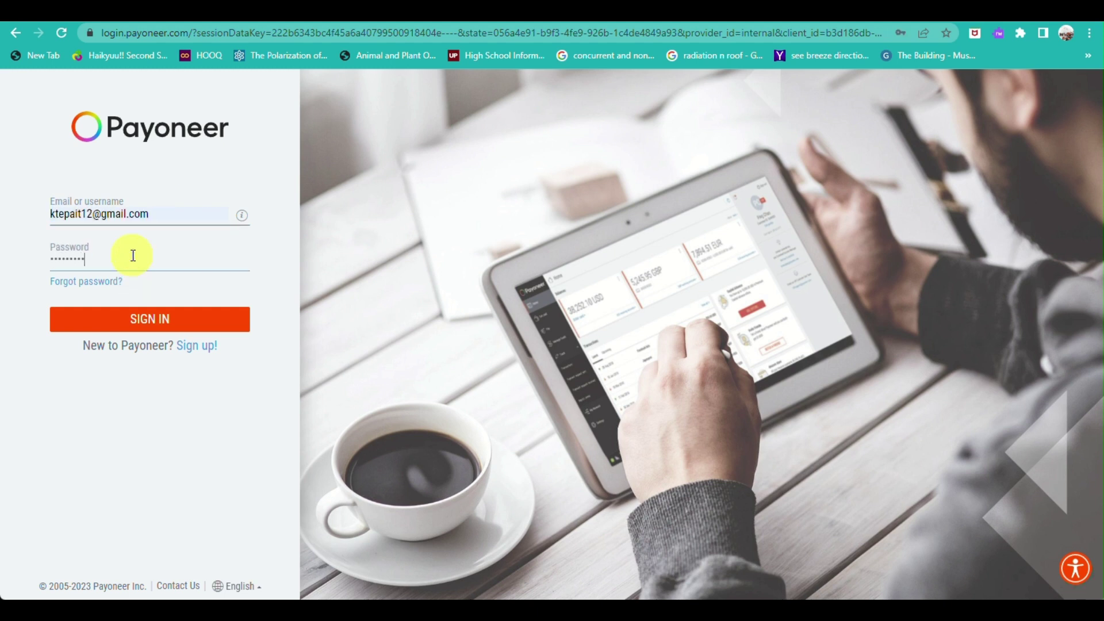
key(Return)
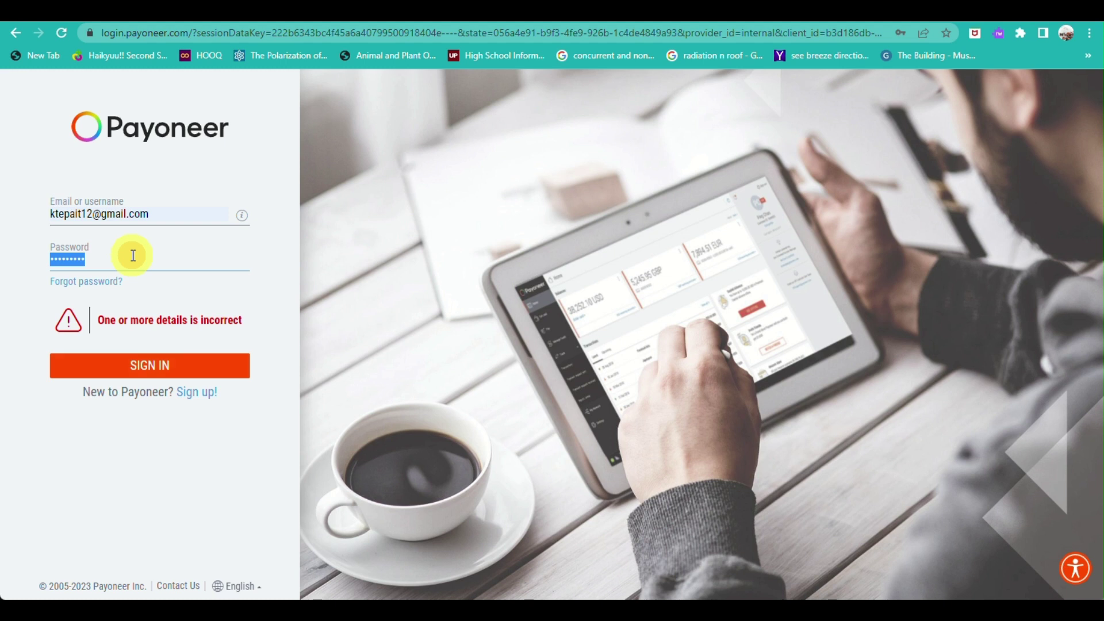
text(•••••••••)
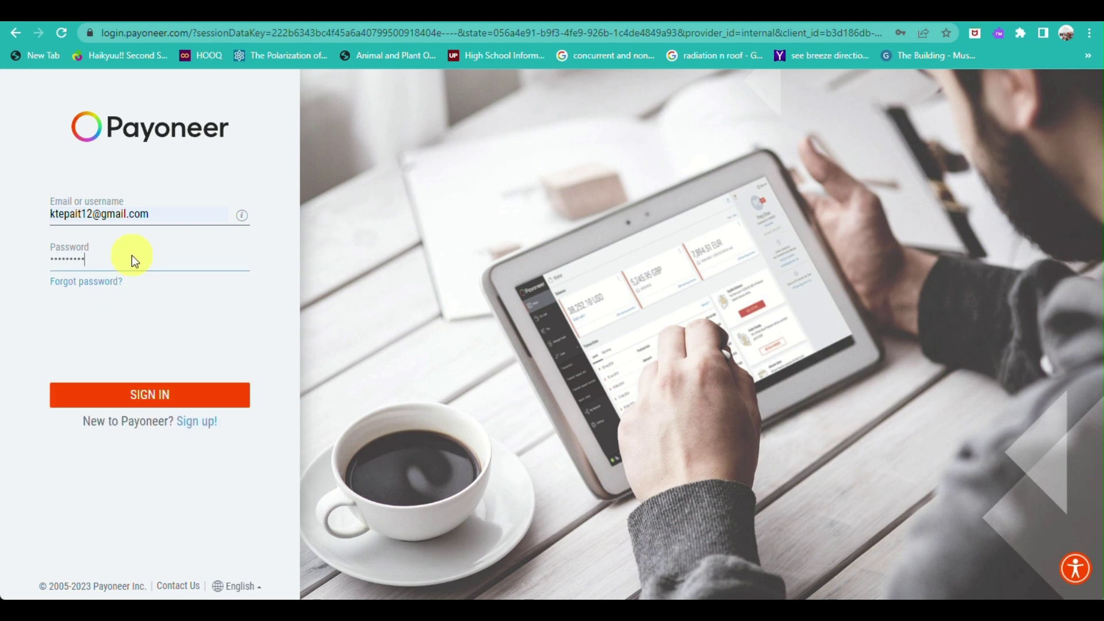
text(•••)
key(Return)
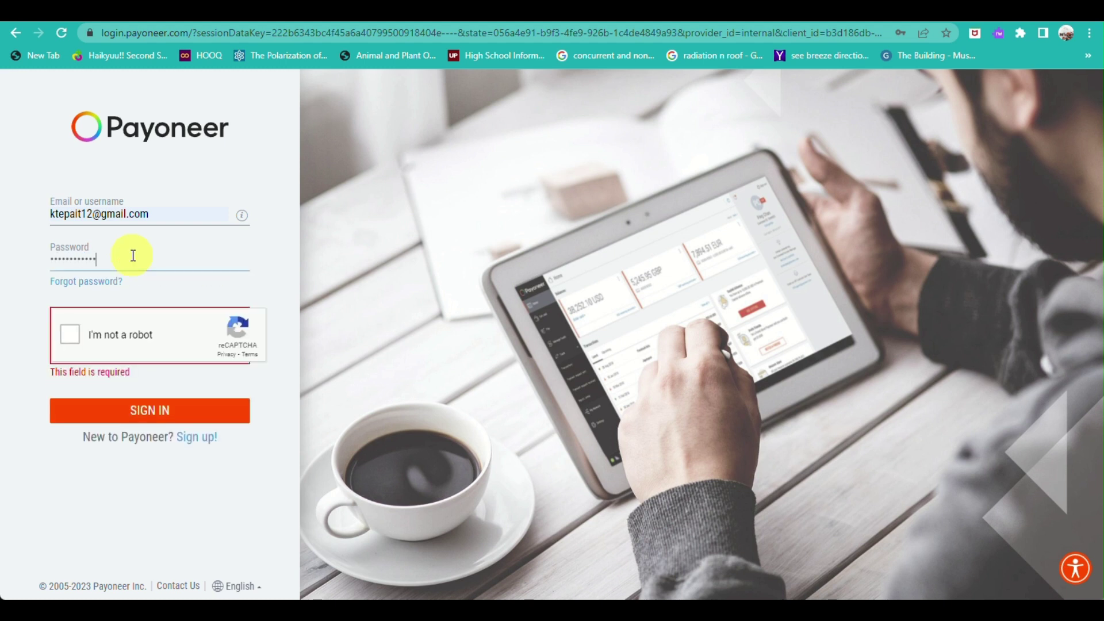
- Complete the reCAPTCHA by selecting all images with bridges, and sign in to Payoneer
click(77, 343)
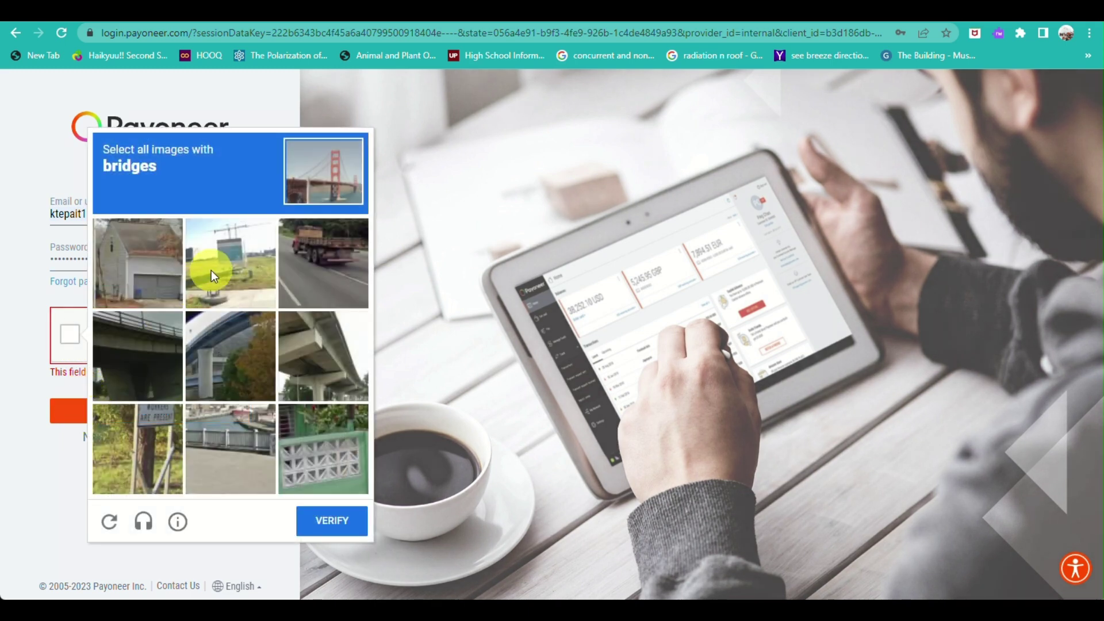
click(302, 371)
click(229, 368)
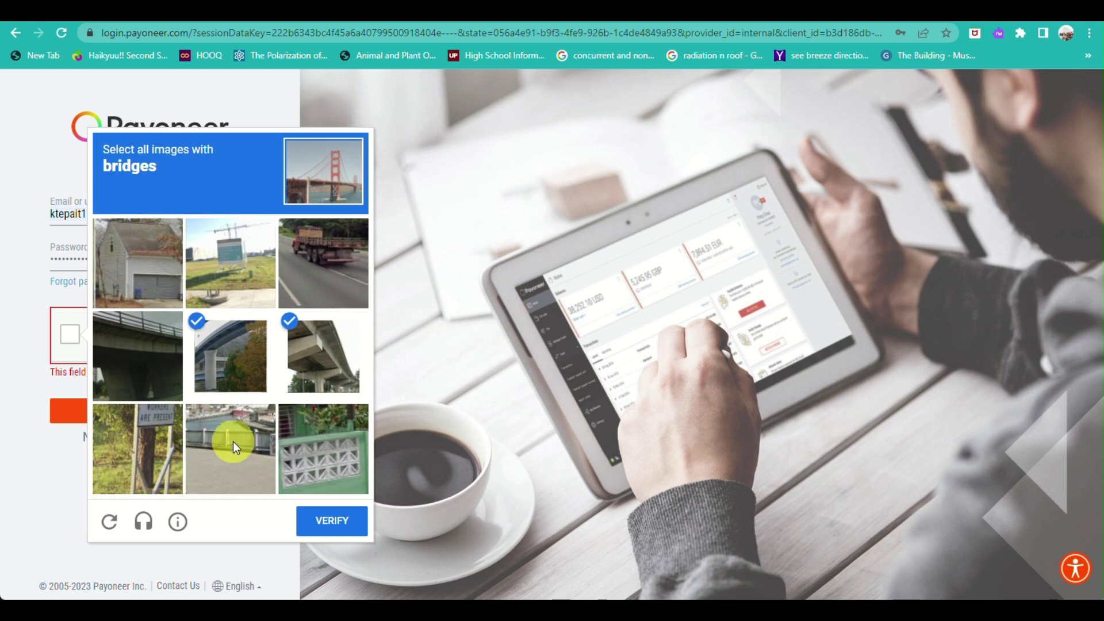
click(150, 354)
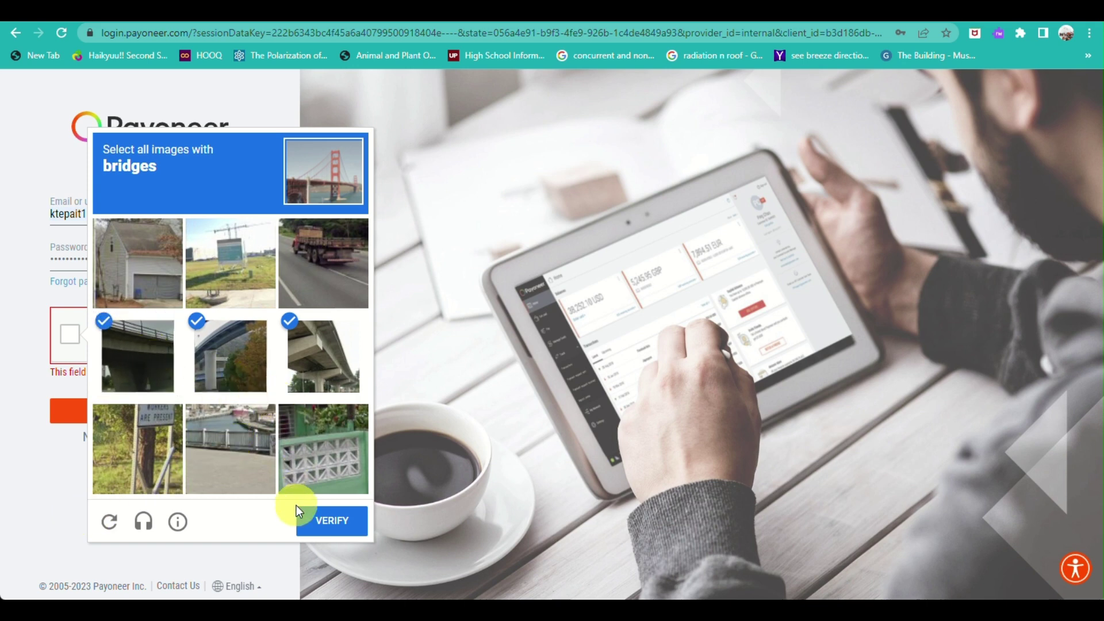
click(309, 520)
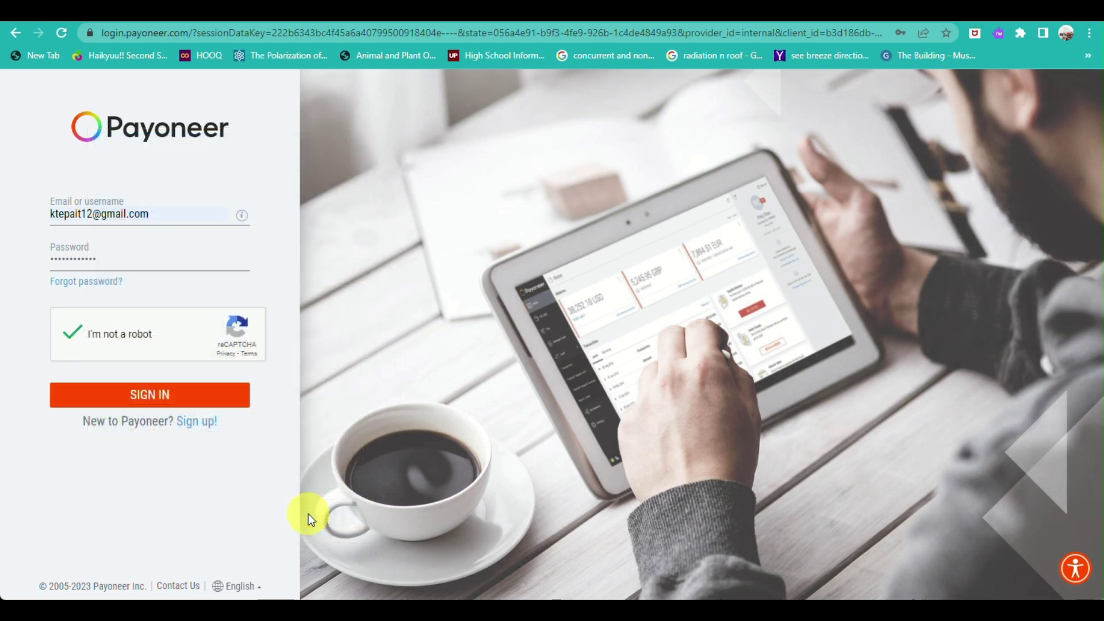
click(127, 396)
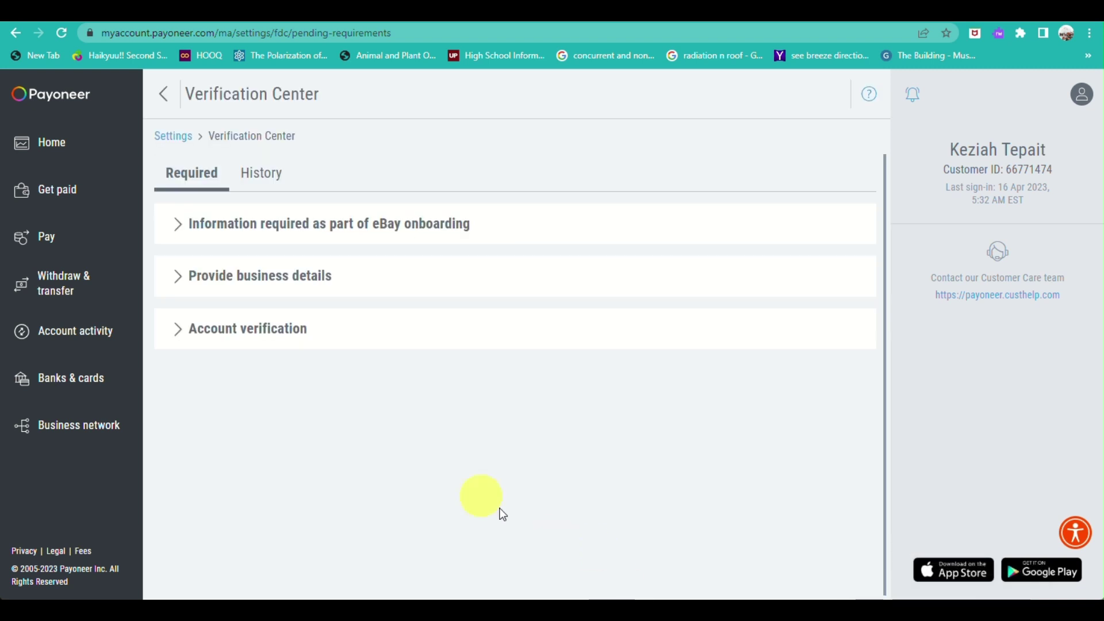
- Open the additional customer information form from the eBay onboarding requirement in the Verification Center
click(453, 222)
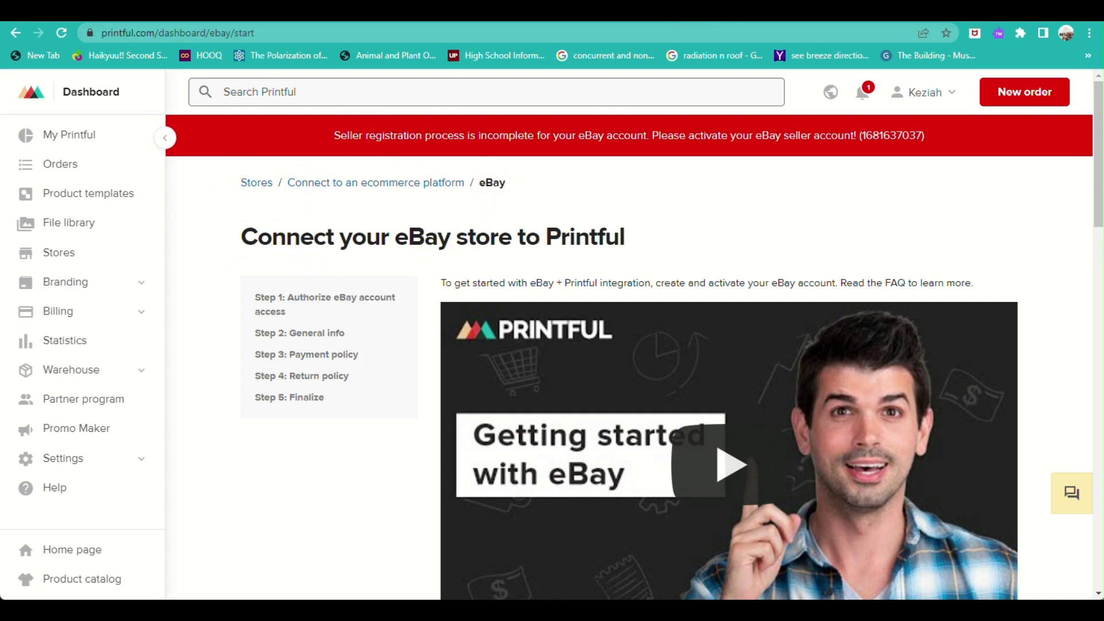
key(ctrl+Tab)
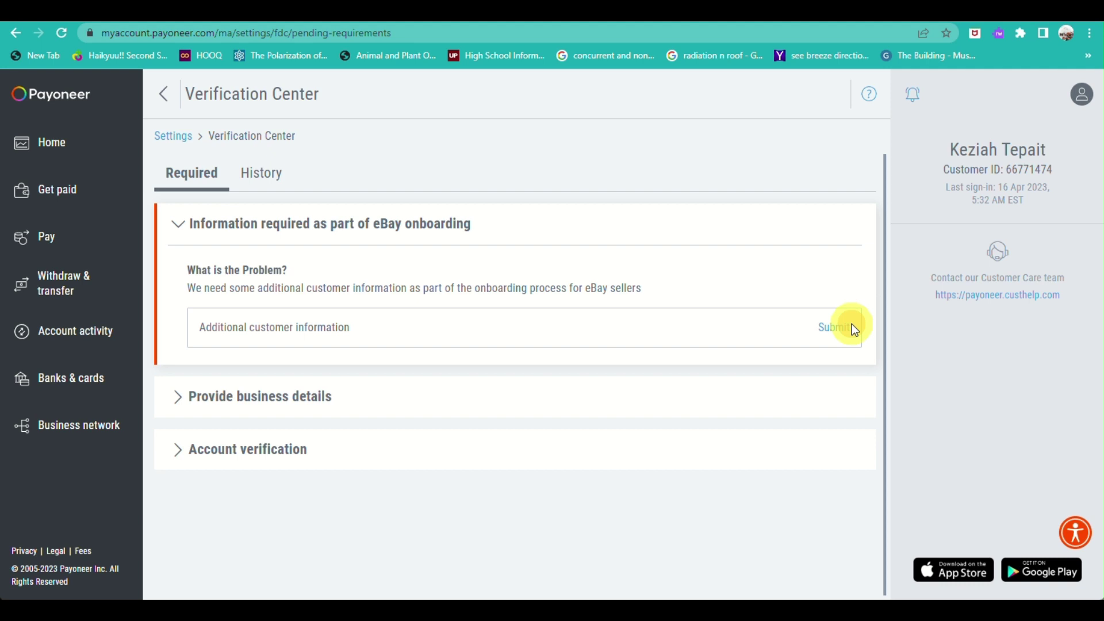
click(833, 333)
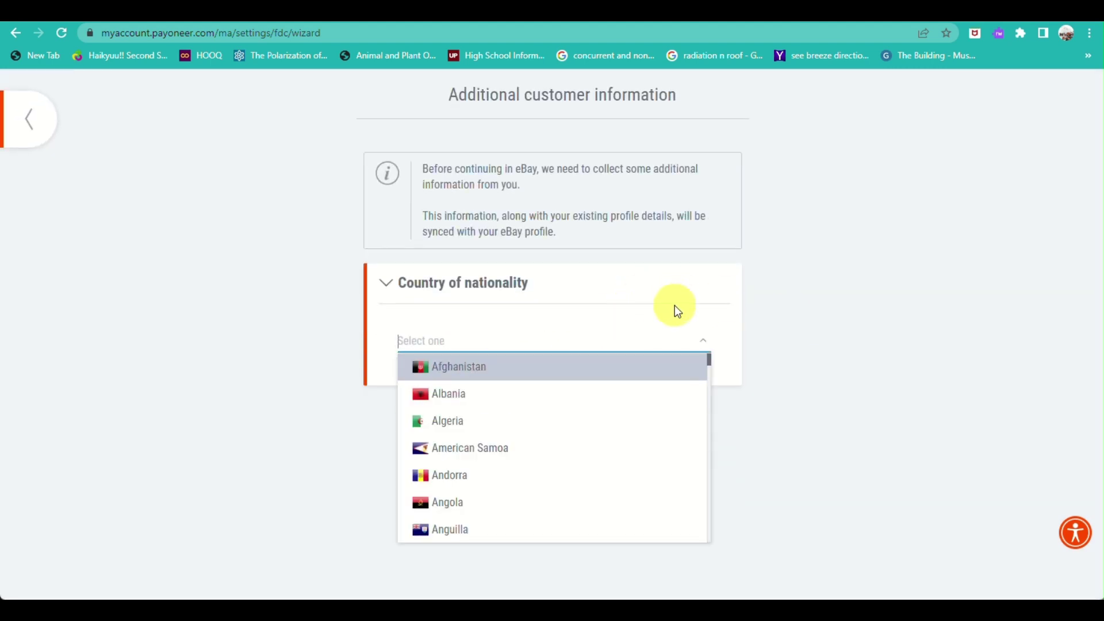
- Set the country of nationality to Philippines and submit the additional customer information
scroll(550, 466, down, 5)
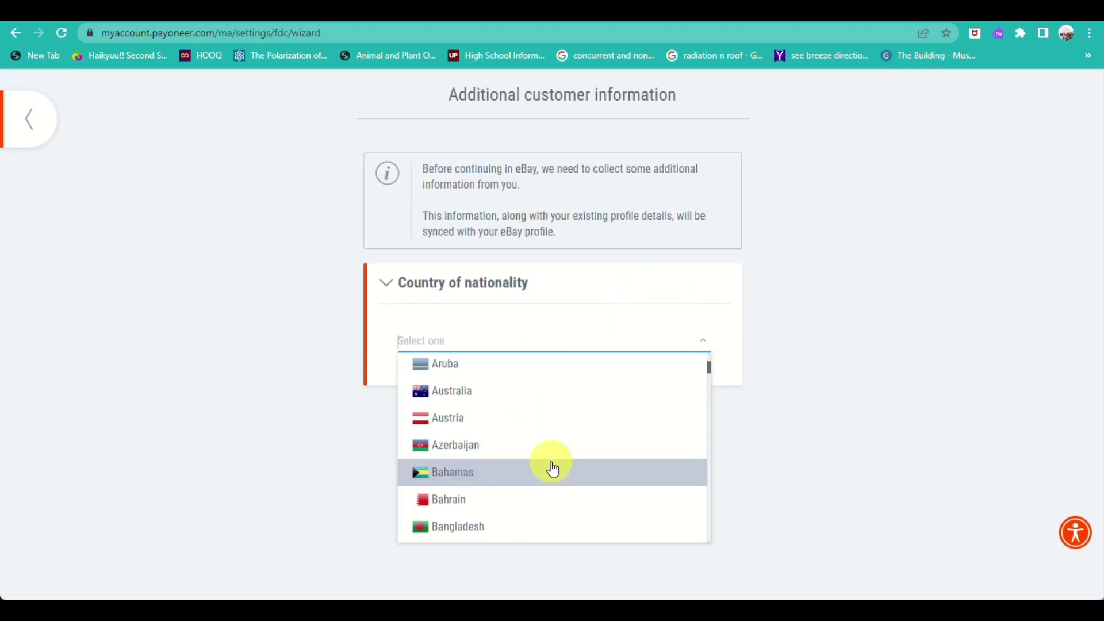
scroll(551, 466, down, 4)
scroll(552, 469, down, 10)
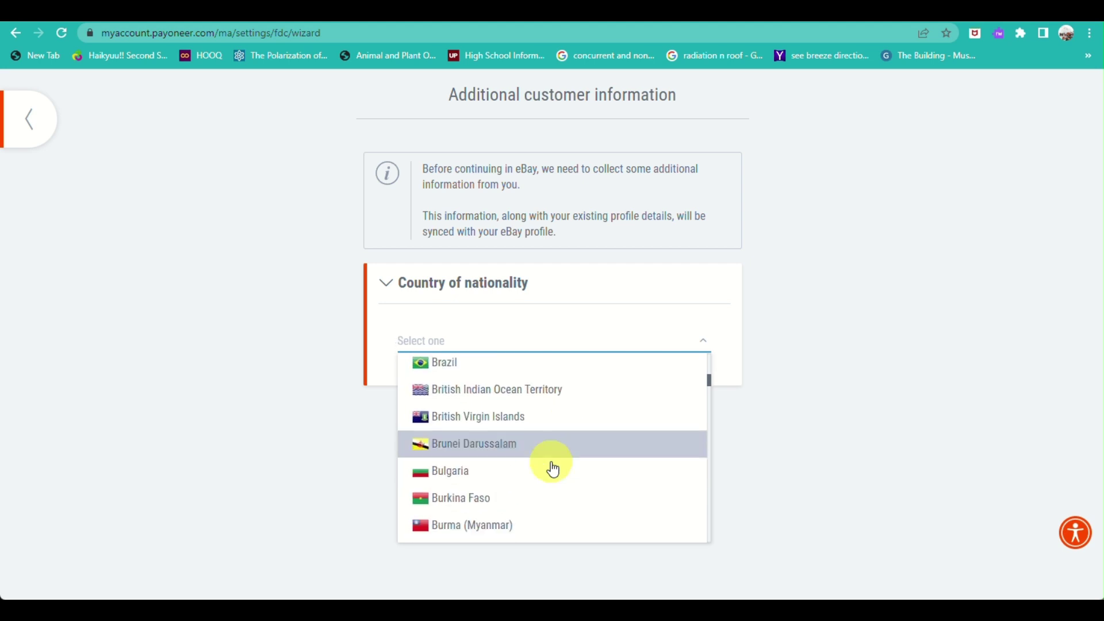
scroll(552, 469, down, 11)
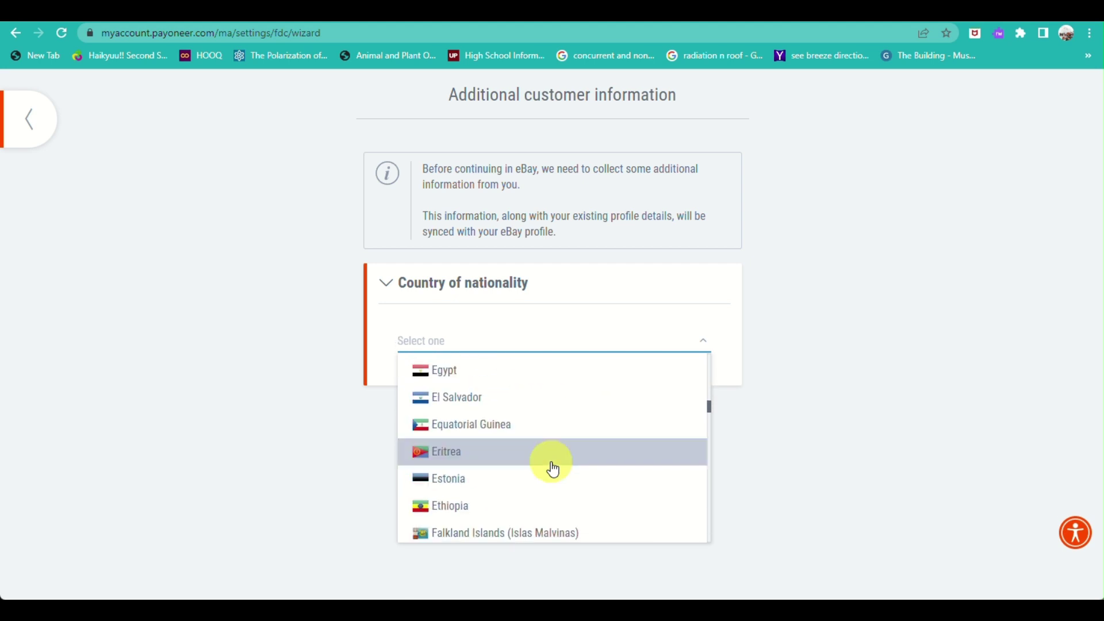
text(p)
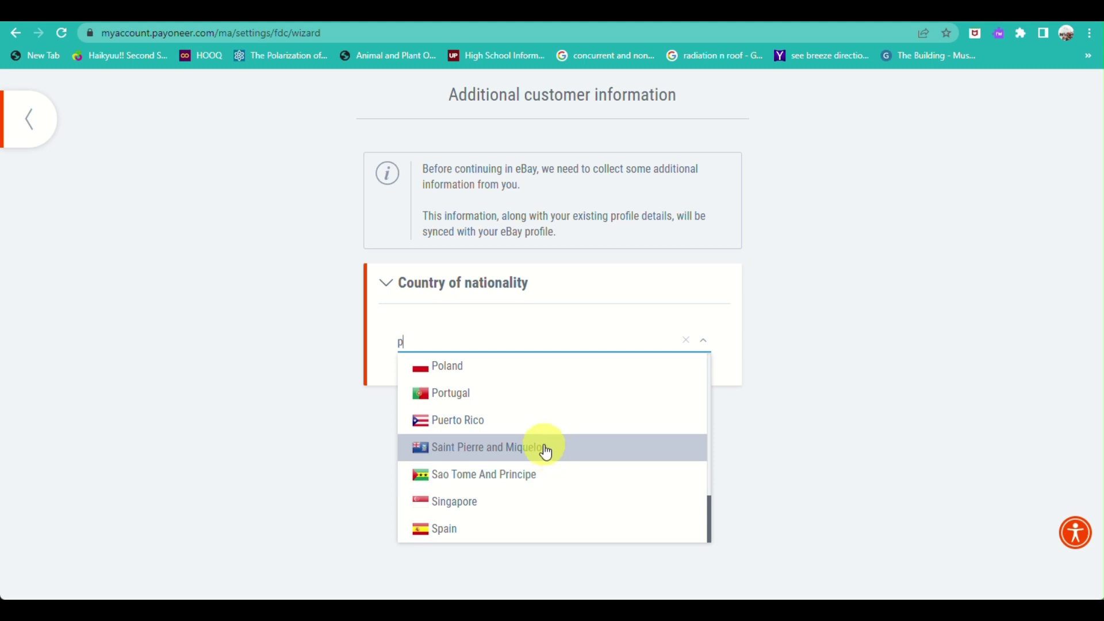
scroll(523, 444, up, 2)
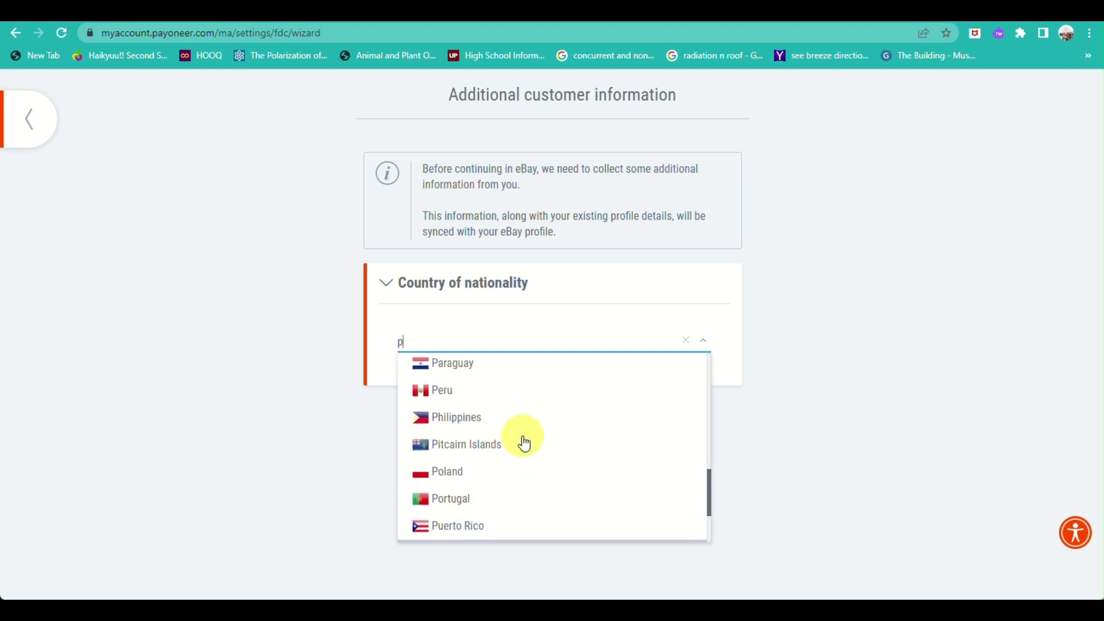
click(481, 428)
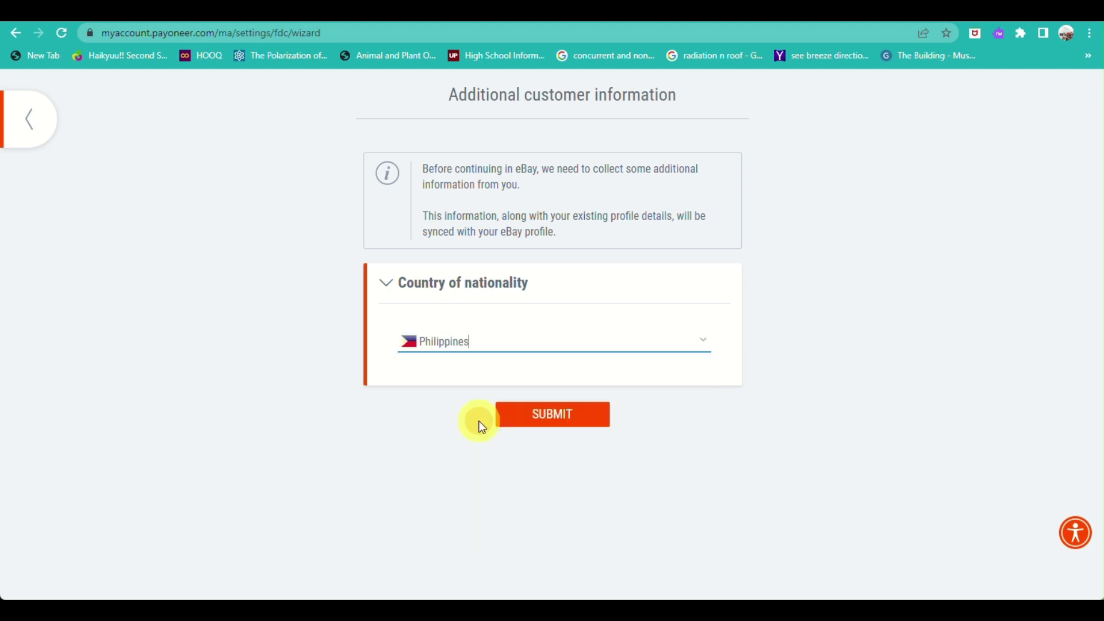
click(535, 425)
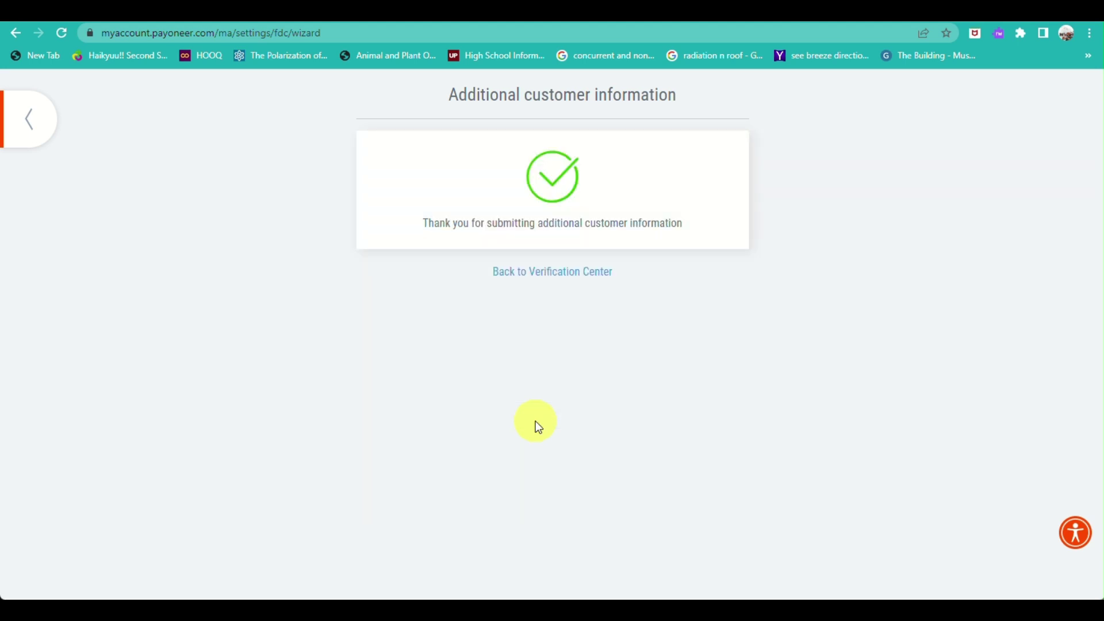
- Return to the Verification Center, open the Business Profile form under Provide business details and look through its questions
click(552, 270)
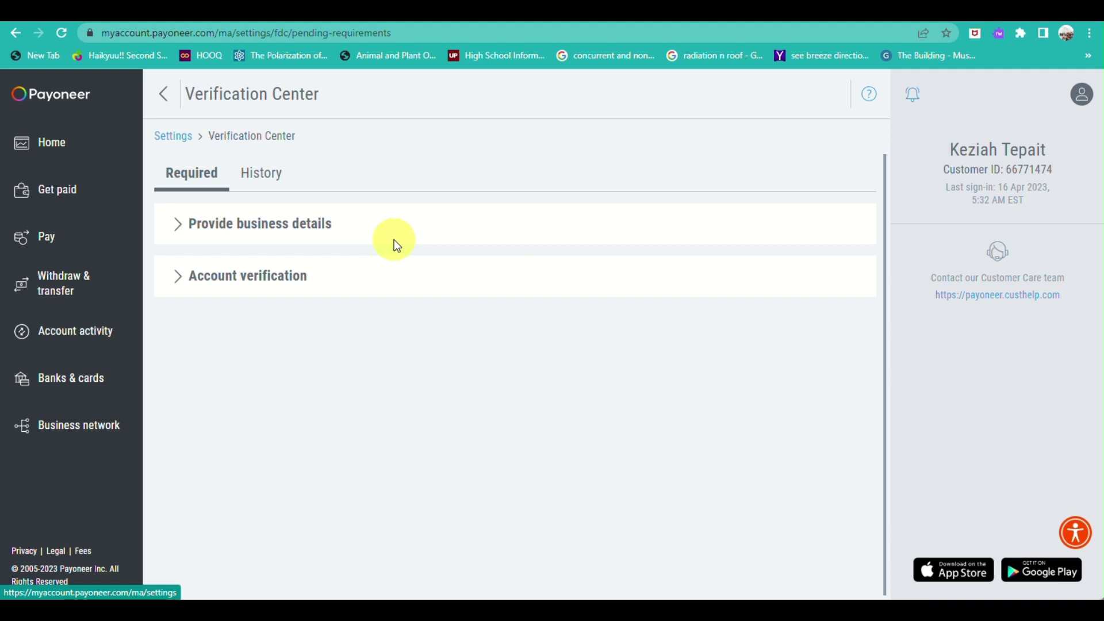
click(178, 222)
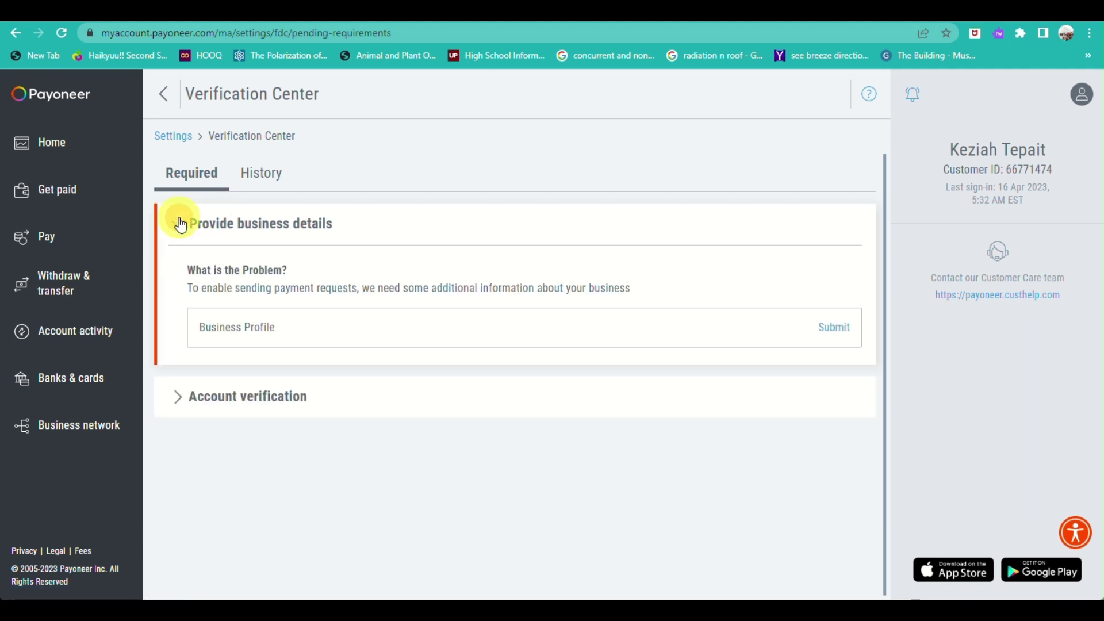
click(832, 329)
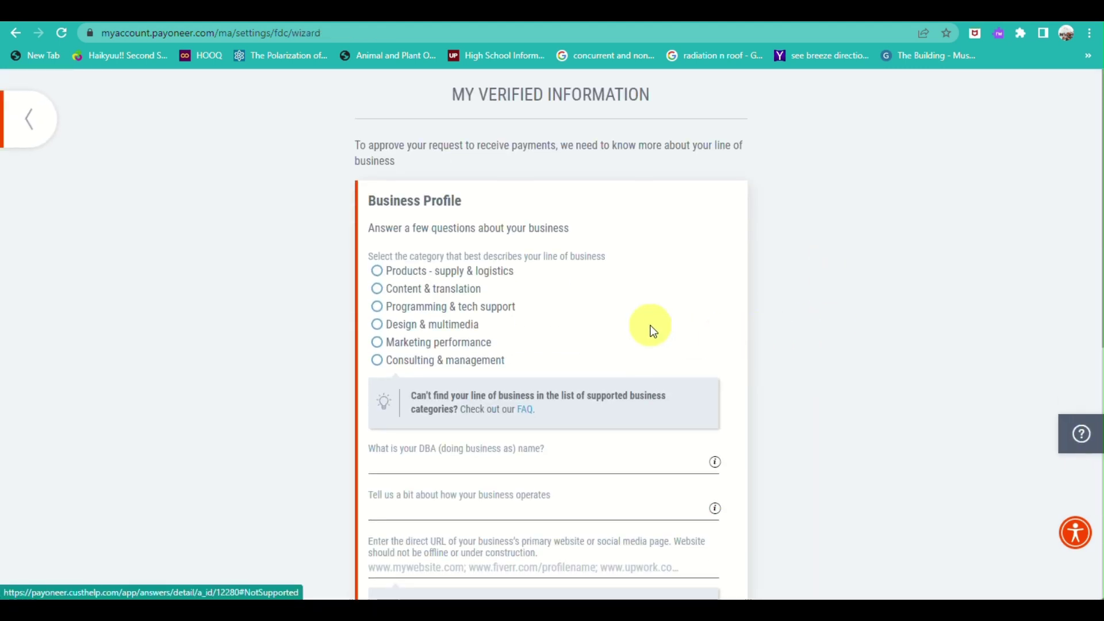
scroll(652, 331, down, 2)
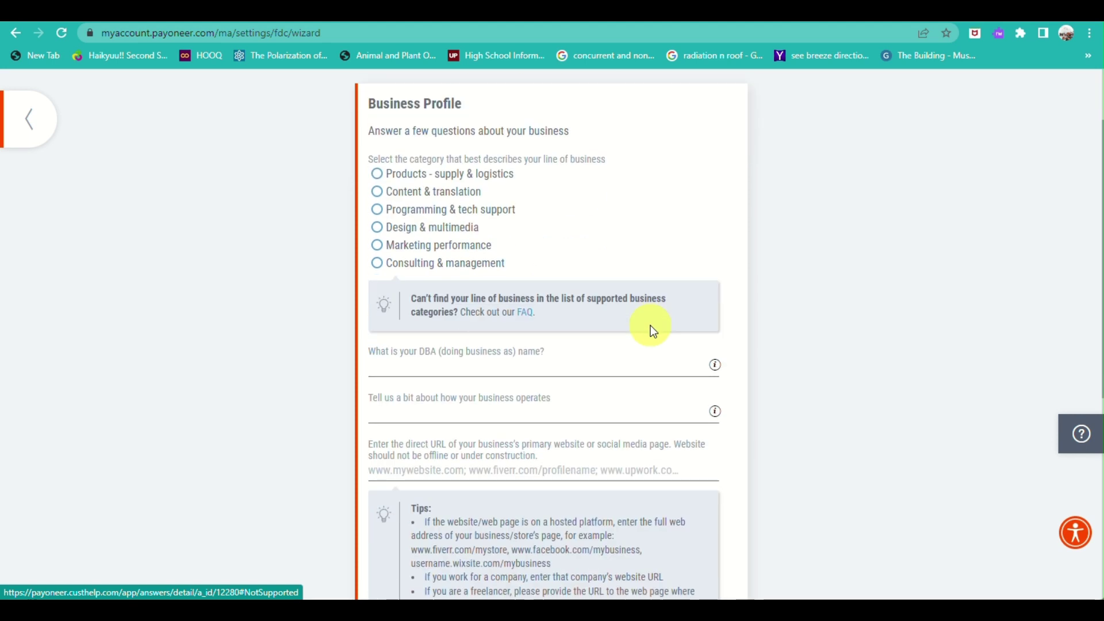
scroll(652, 331, down, 6)
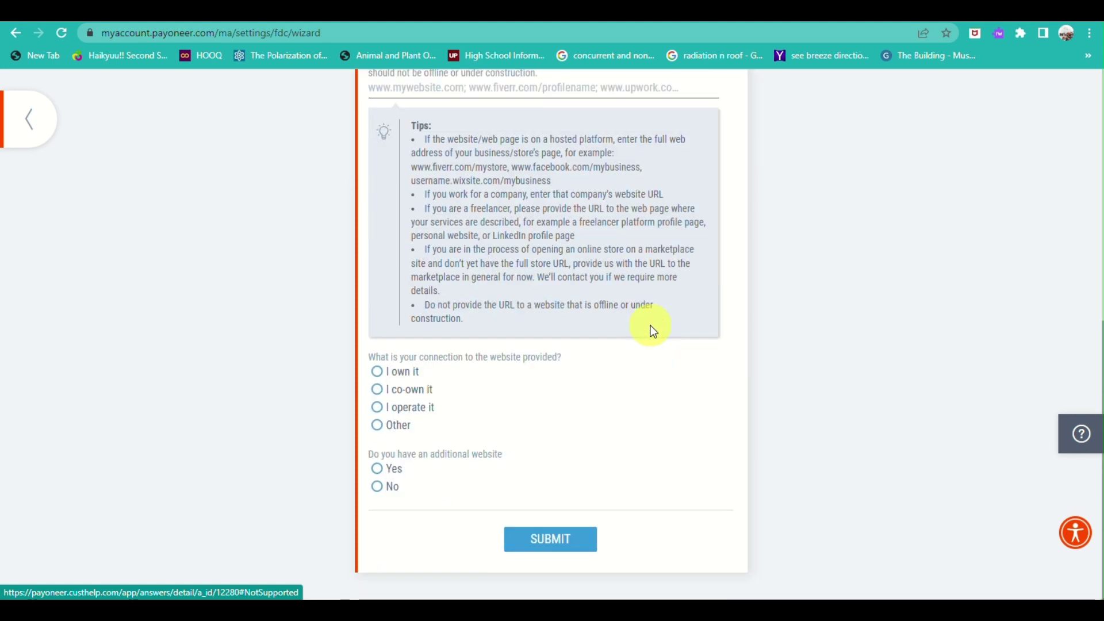
scroll(652, 331, up, 6)
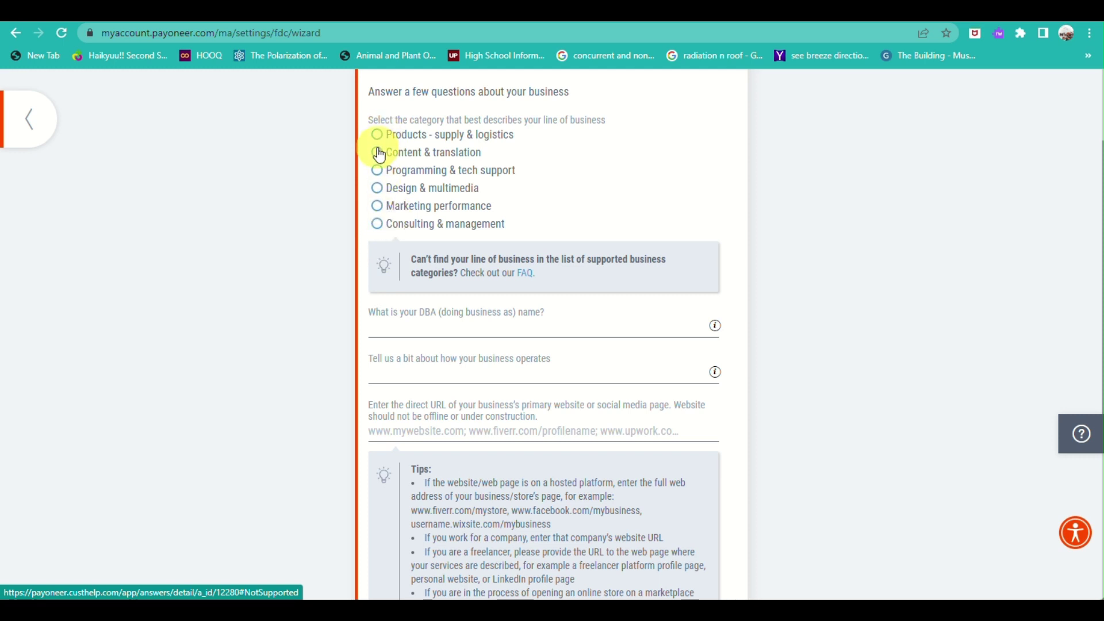
- Try Design & multimedia as the line of business, with Other and Website design as the service category
click(377, 189)
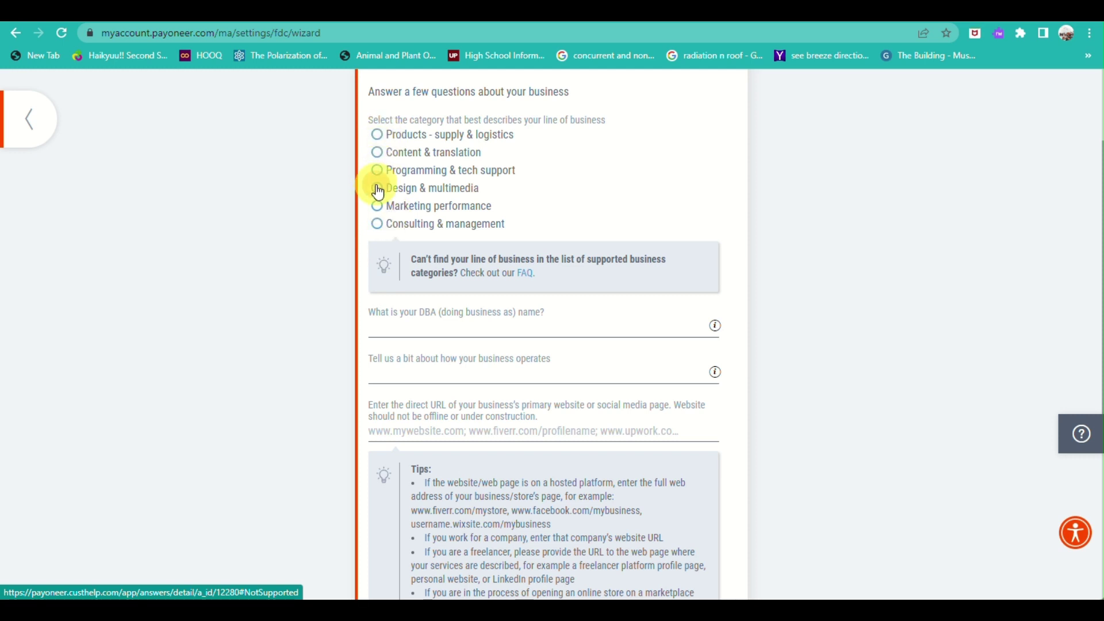
scroll(378, 190, down, 3)
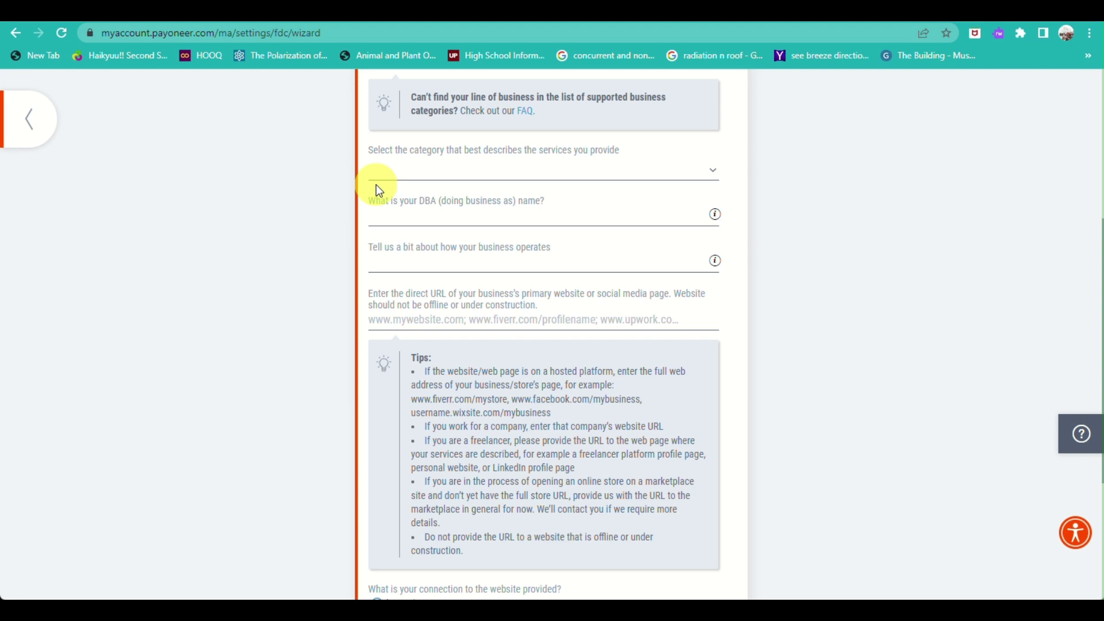
click(419, 175)
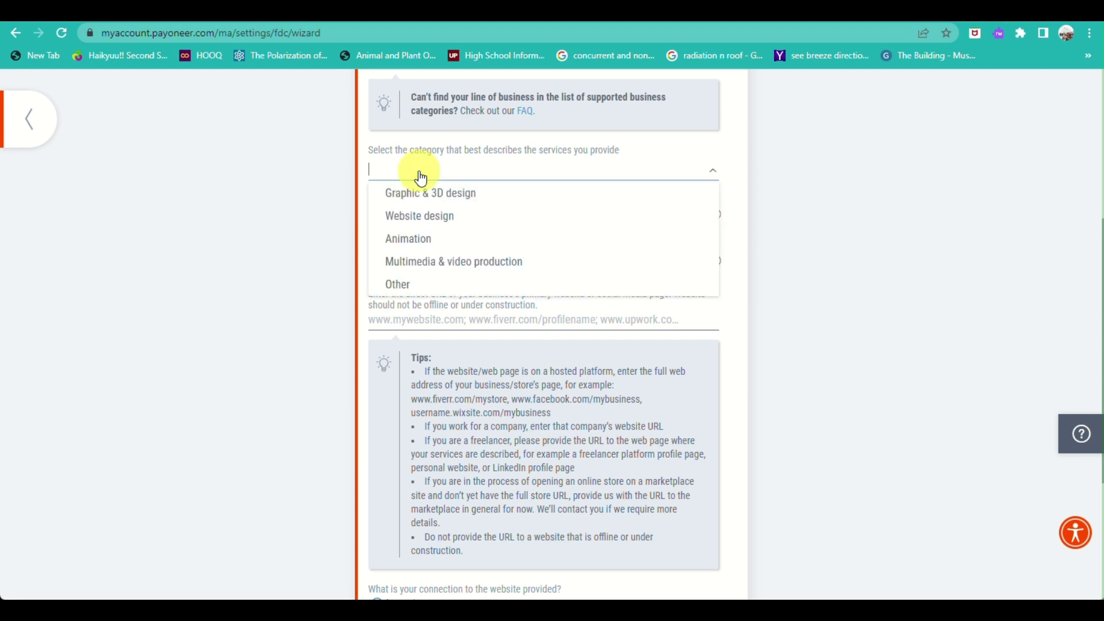
click(408, 288)
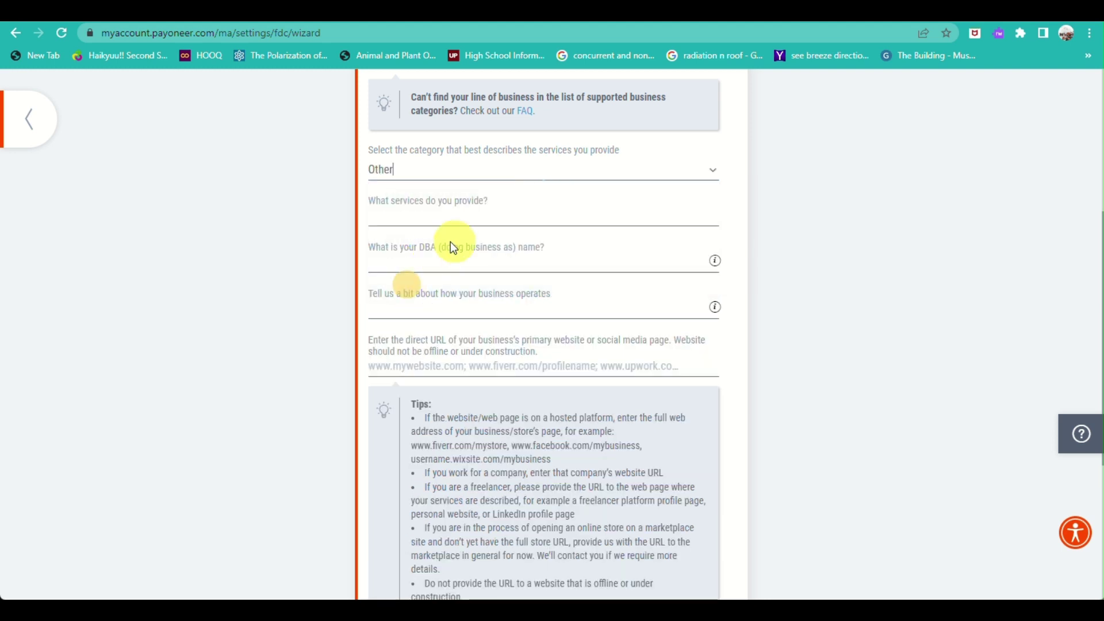
click(483, 175)
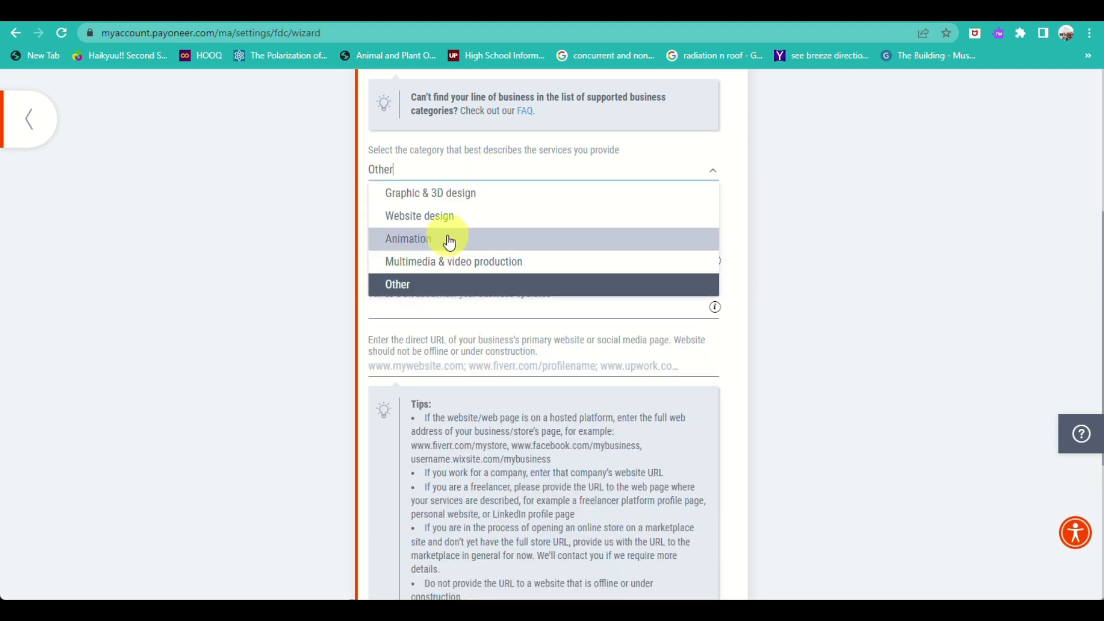
click(466, 217)
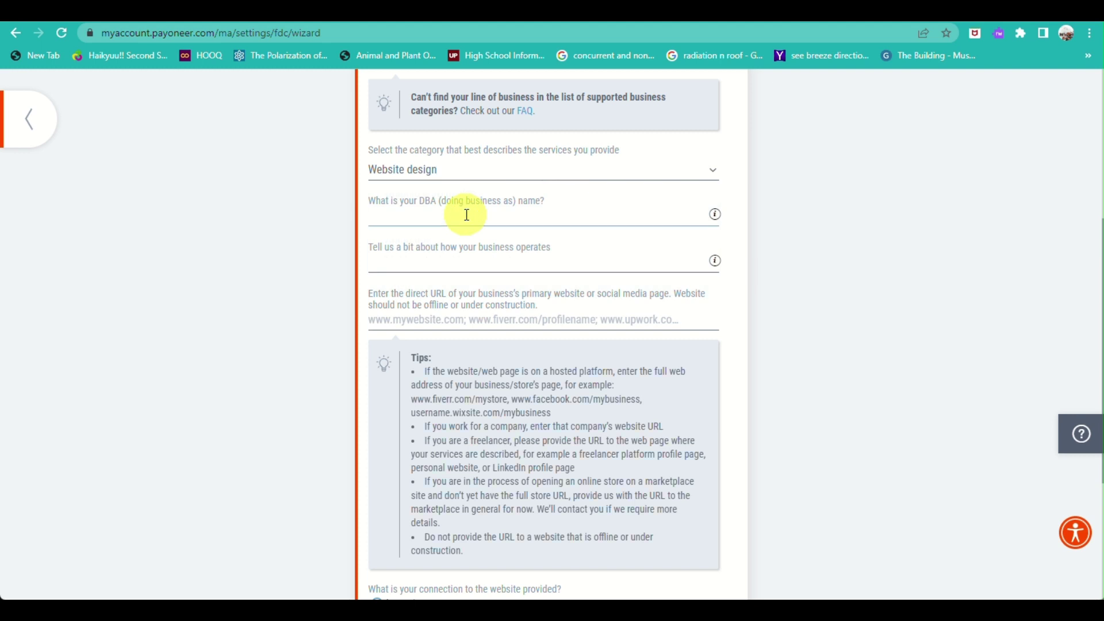
- Set the line of business to Products - supply & logistics, with Drop-shipping as the business description
scroll(458, 190, up, 2)
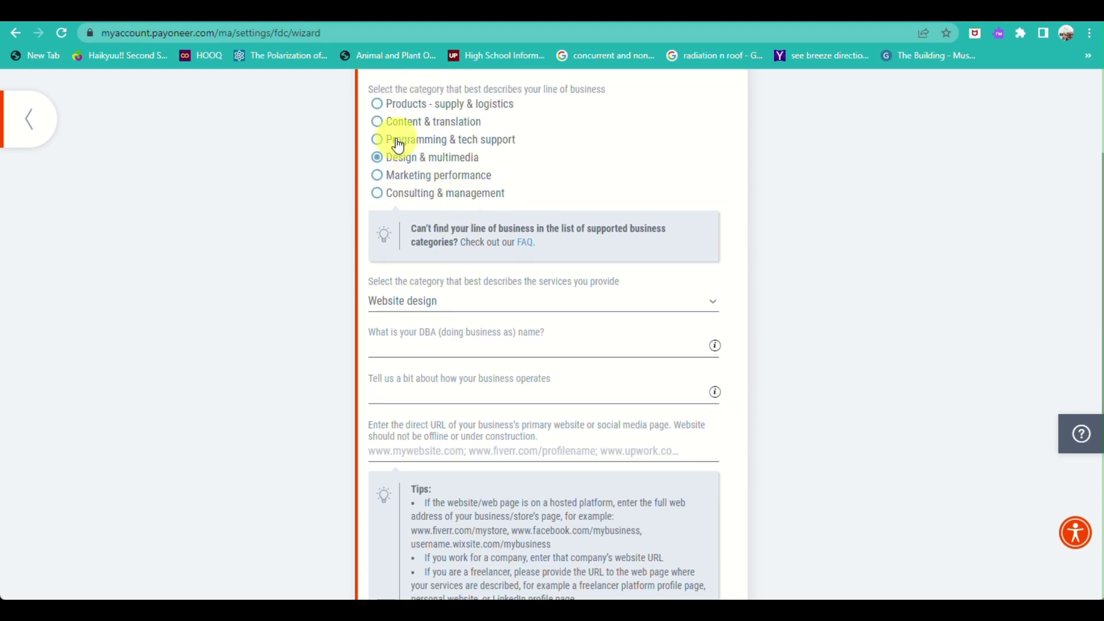
click(376, 105)
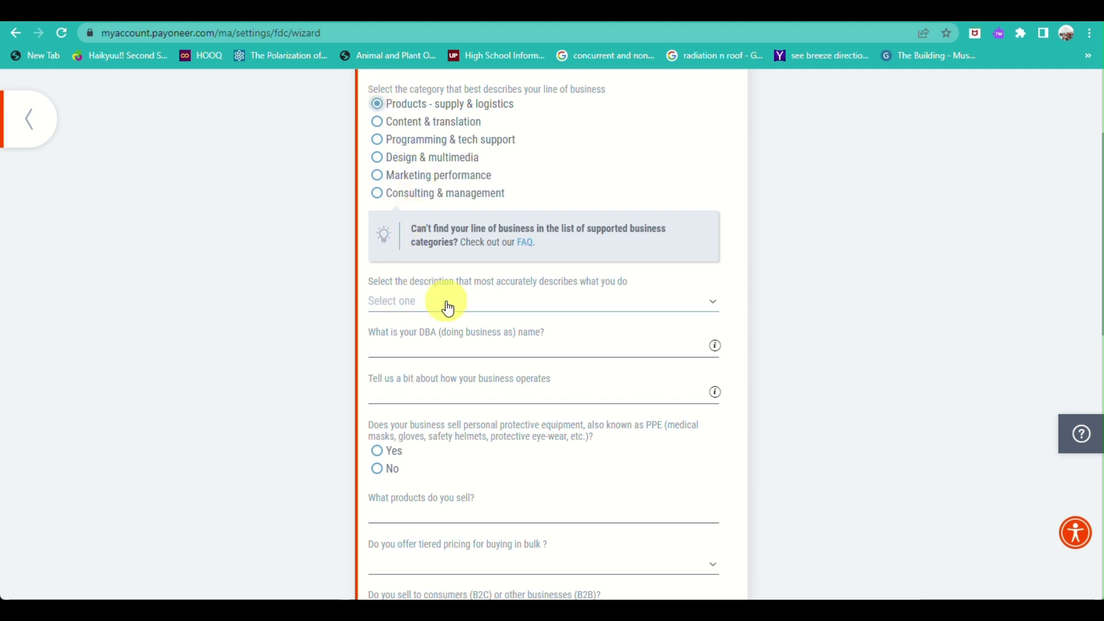
click(447, 304)
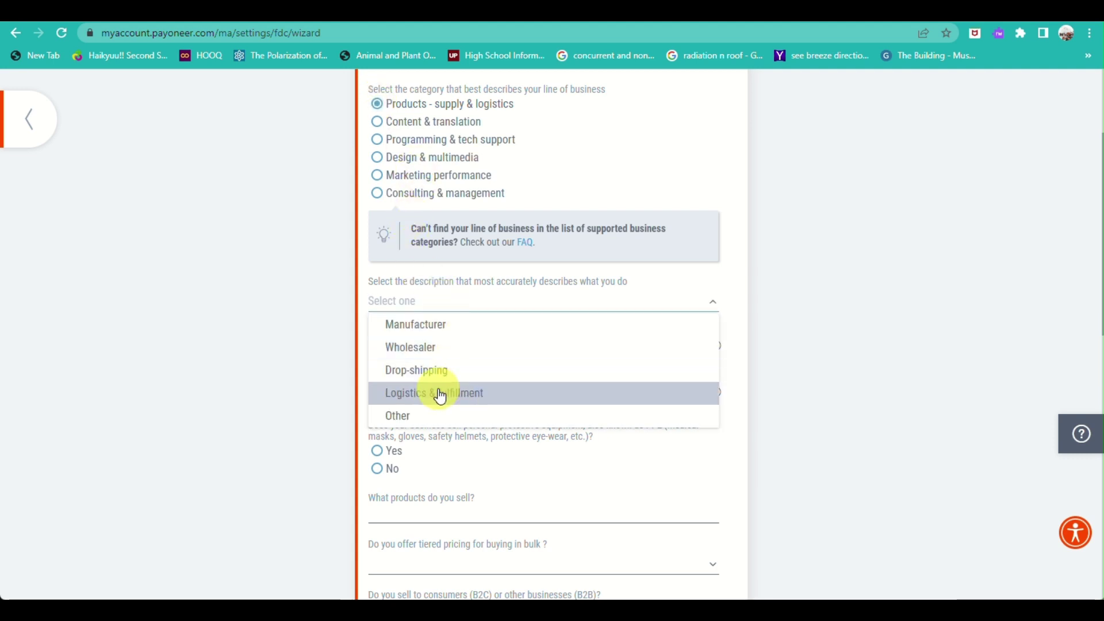
click(436, 370)
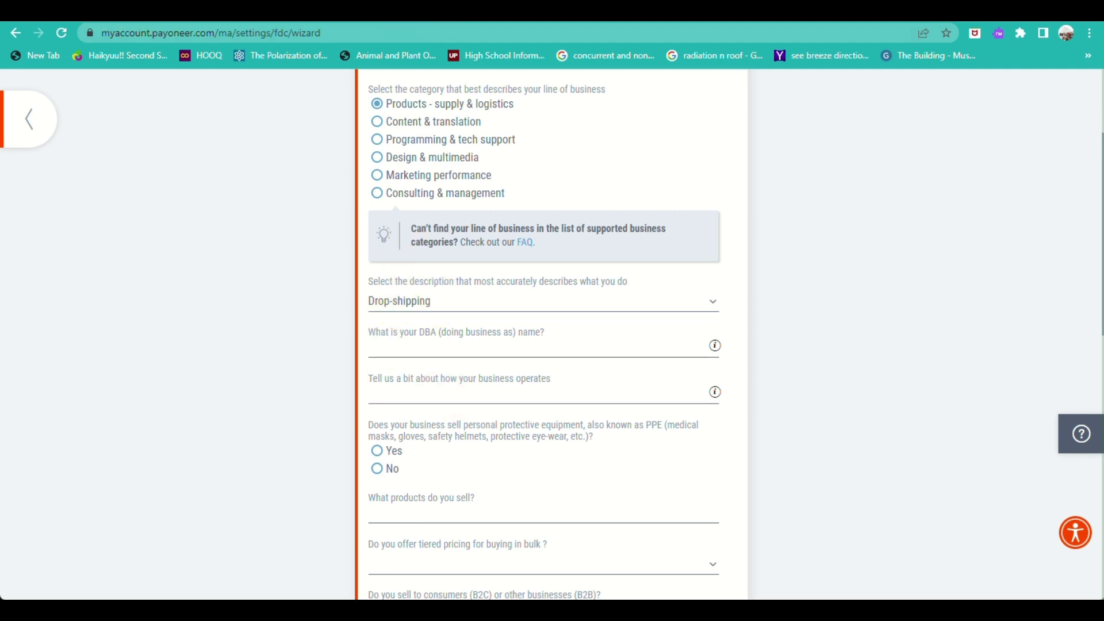
- Switch to Printful's eBay connection page and authorize access to the eBay account
key(ctrl+Tab)
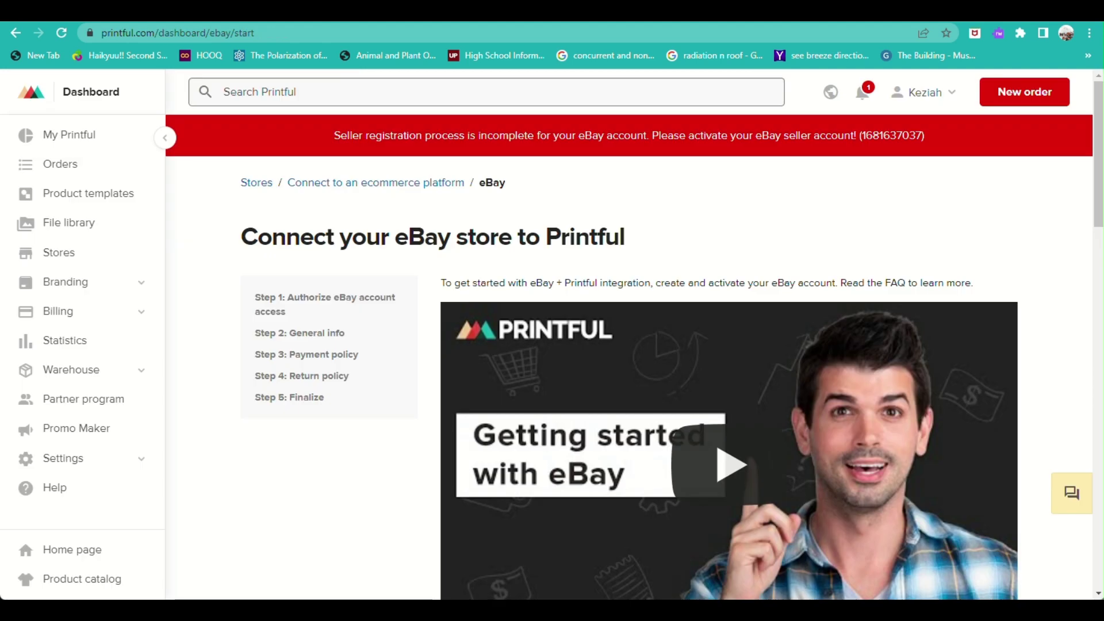
scroll(376, 275, down, 7)
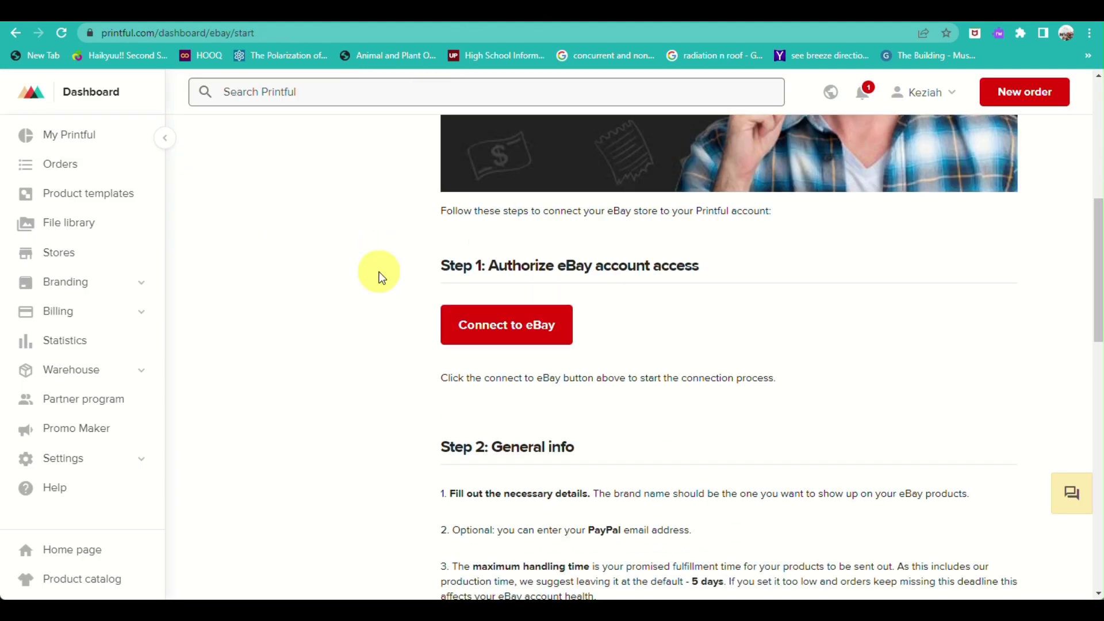
click(506, 324)
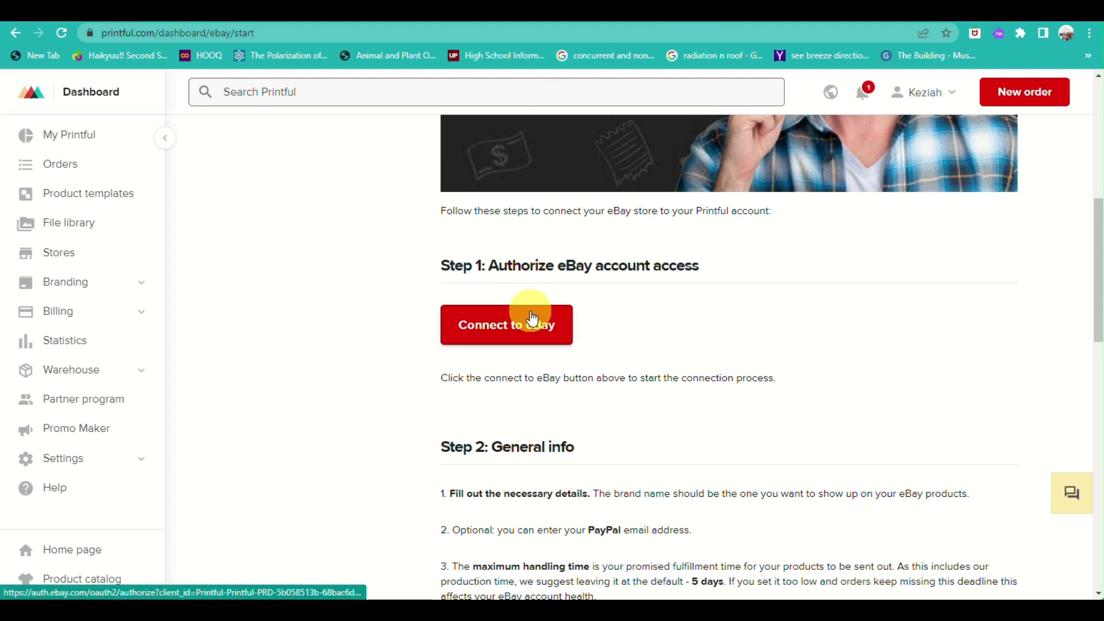
click(530, 324)
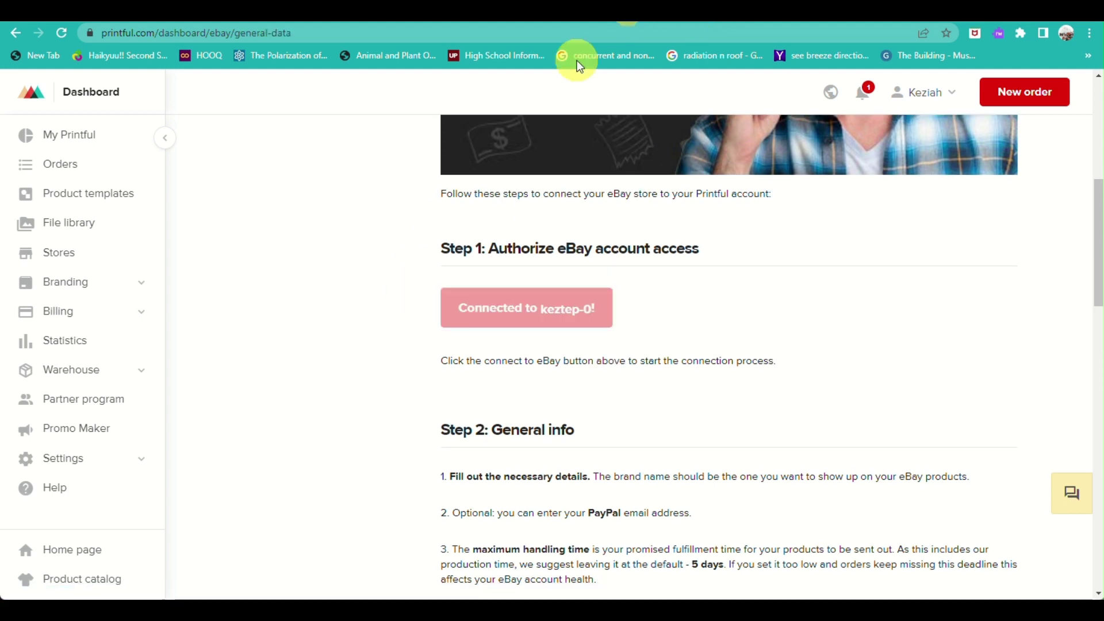
- Submit the general info with Arkiwonkz as the brand name and the PayPal email address linked to the eBay account
scroll(680, 296, up, 5)
scroll(679, 298, down, 2)
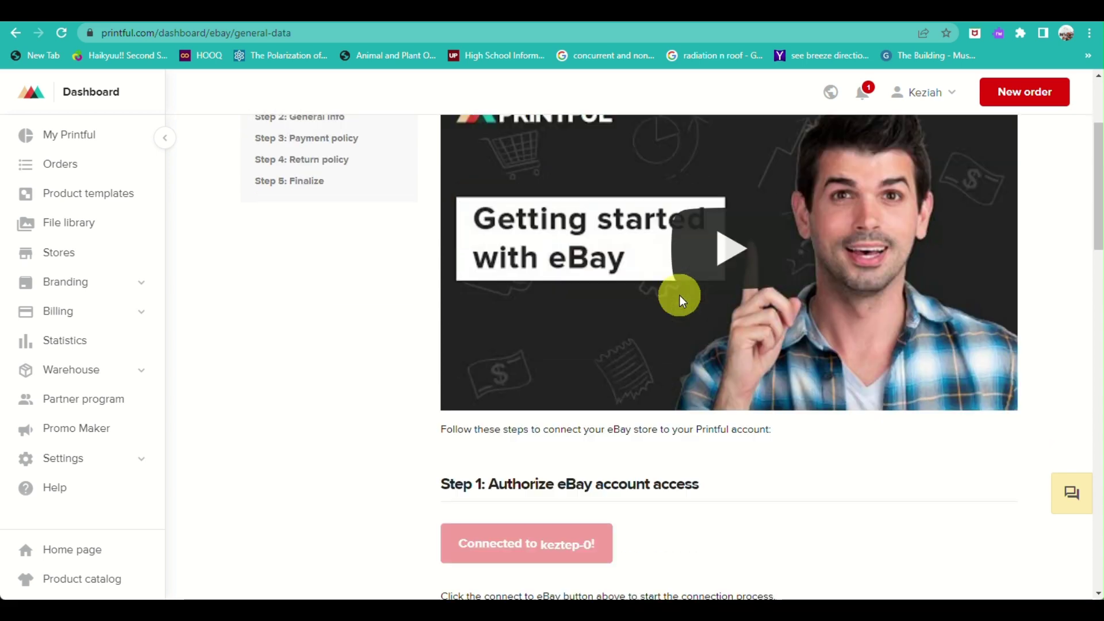
scroll(680, 298, down, 10)
scroll(681, 299, up, 3)
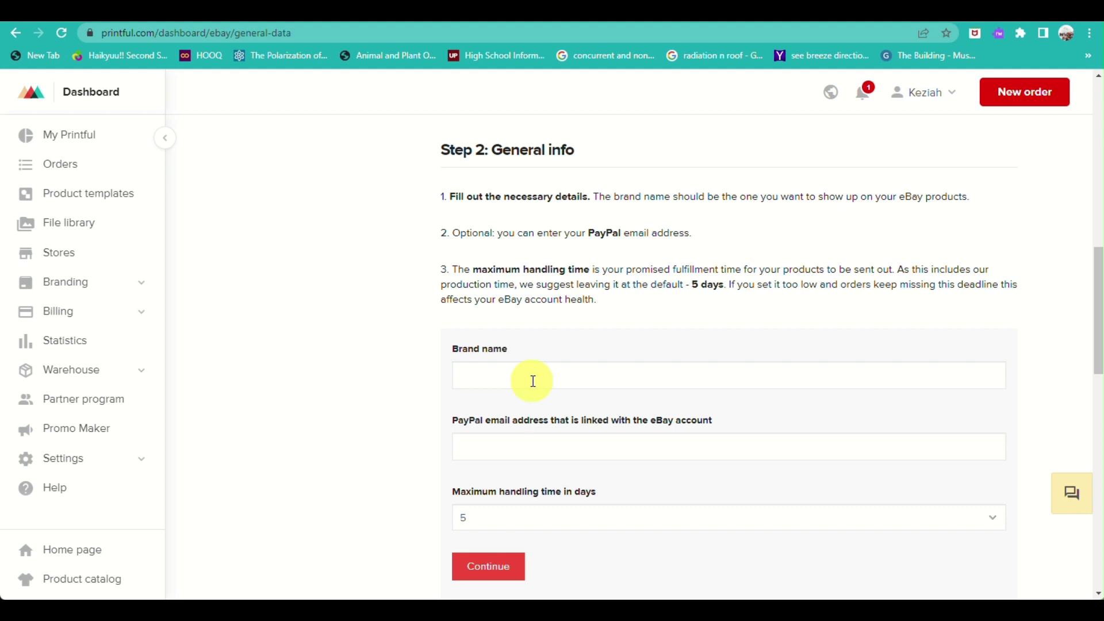
click(533, 381)
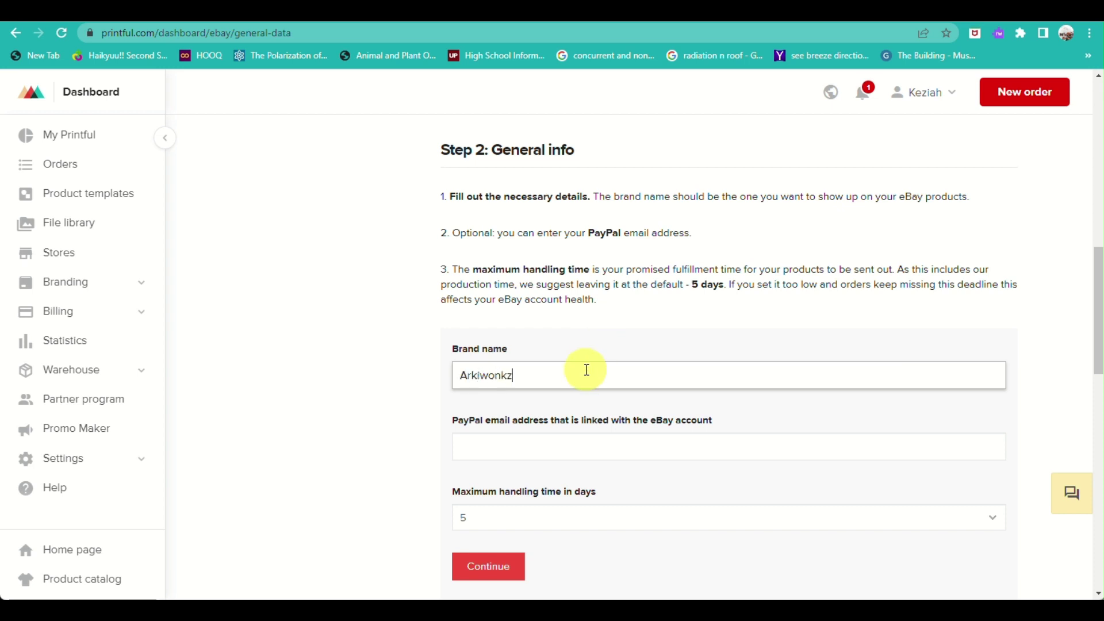
scroll(628, 390, down, 3)
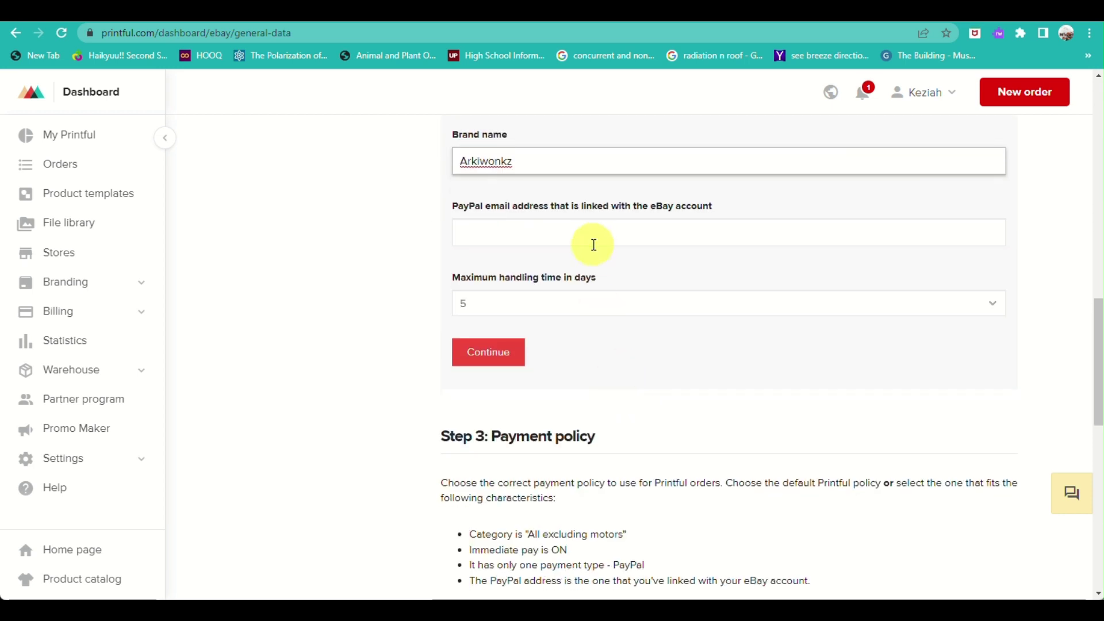
click(593, 242)
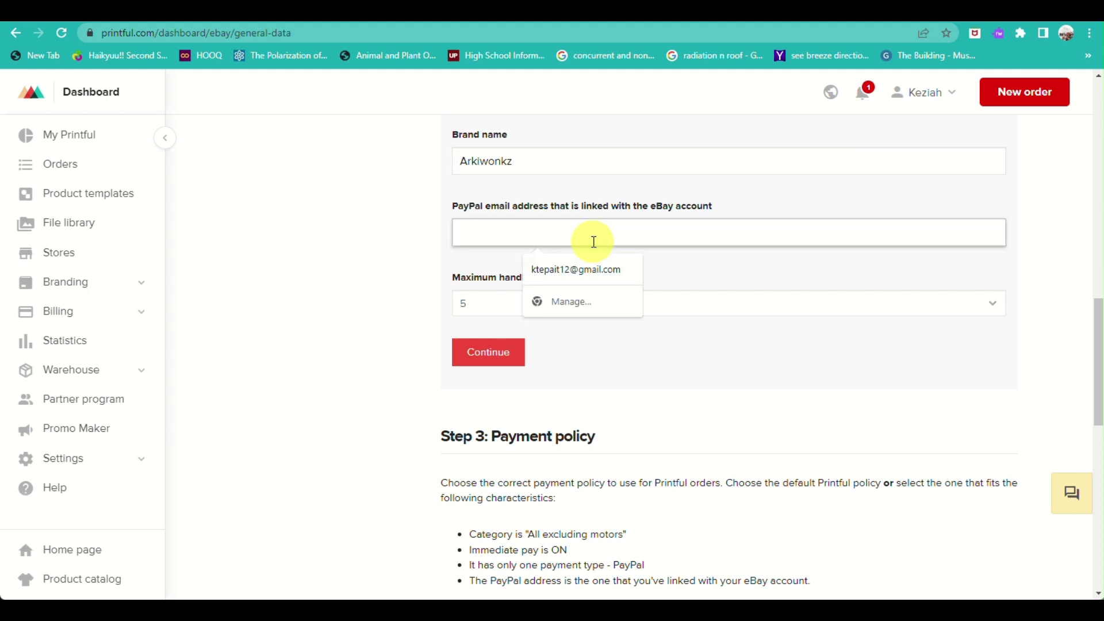
click(592, 270)
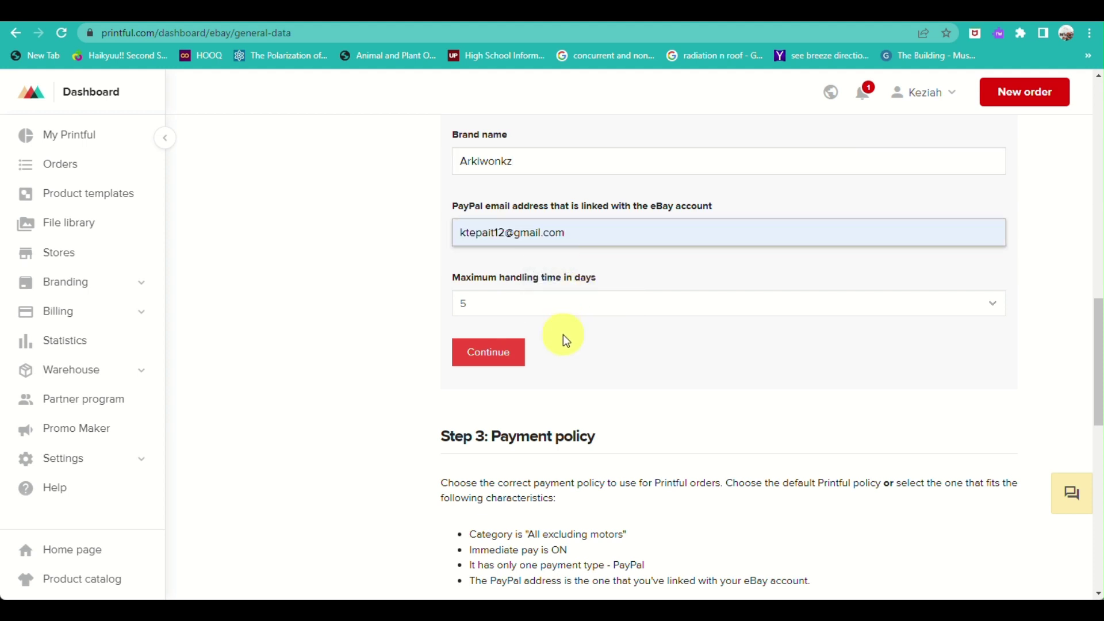
scroll(564, 339, down, 3)
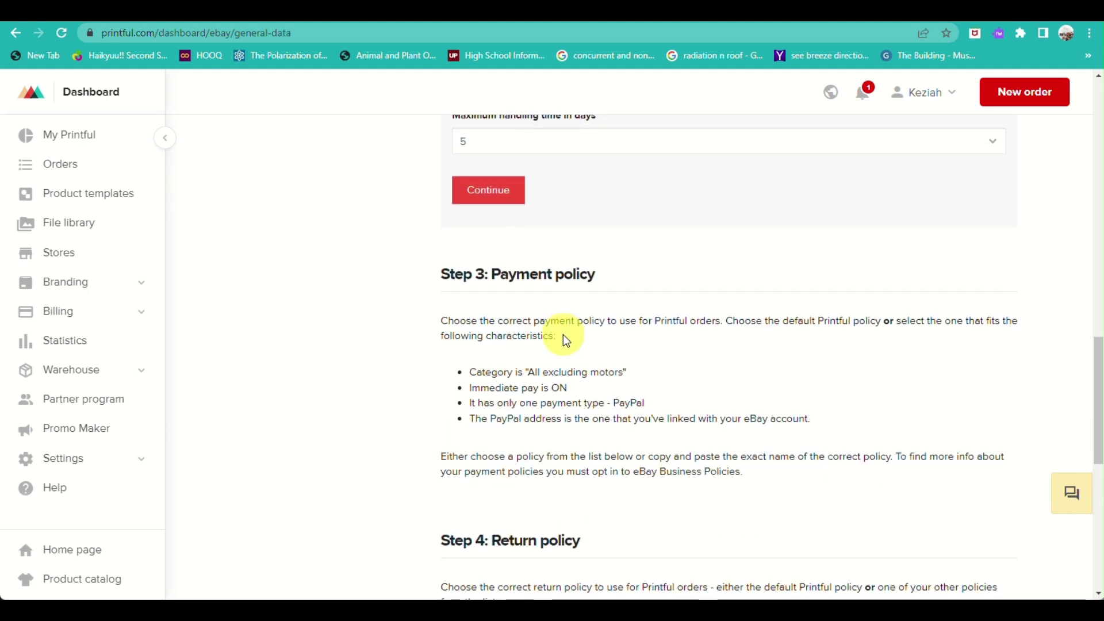
click(488, 204)
- Accept the default Printful Payment Policy and Printful Return Policy to finalize the eBay connection
scroll(530, 385, down, 2)
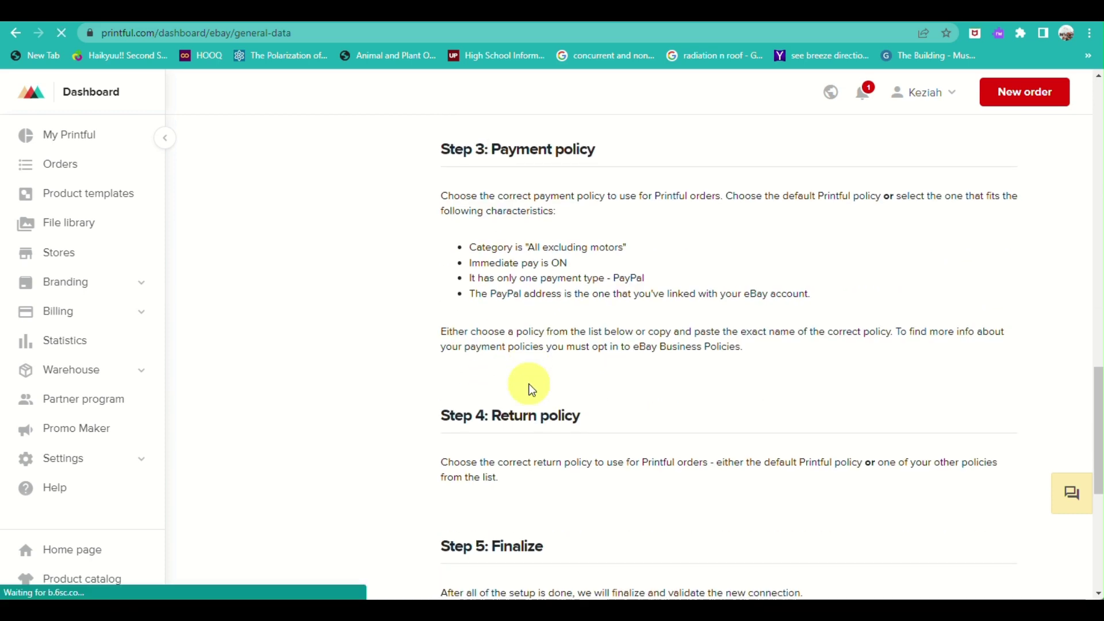
scroll(529, 384, down, 10)
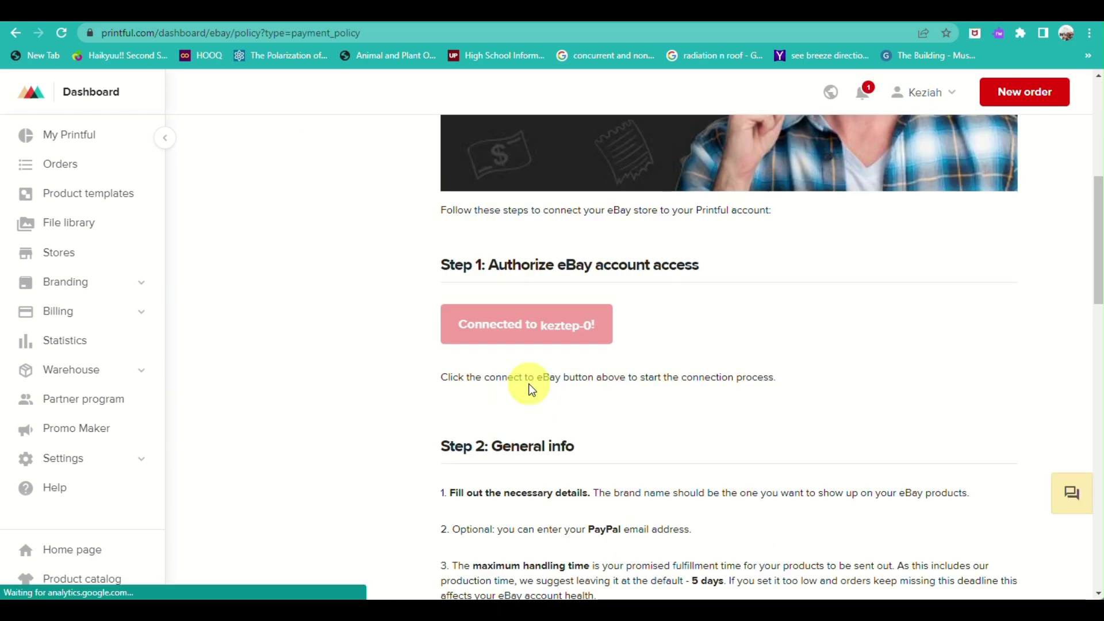
scroll(529, 384, down, 10)
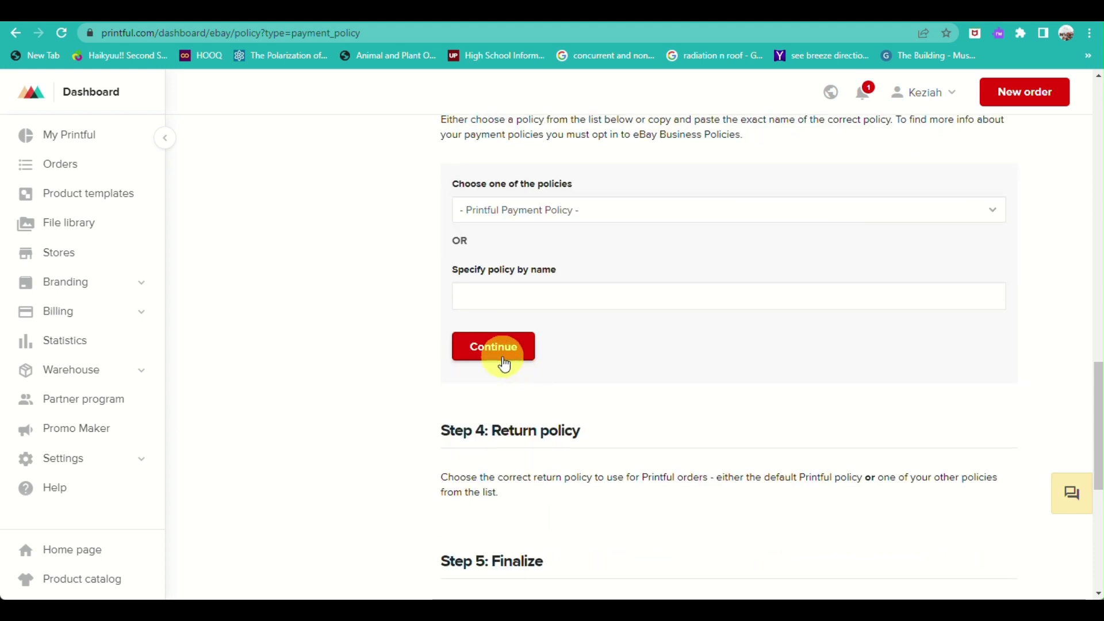
click(557, 217)
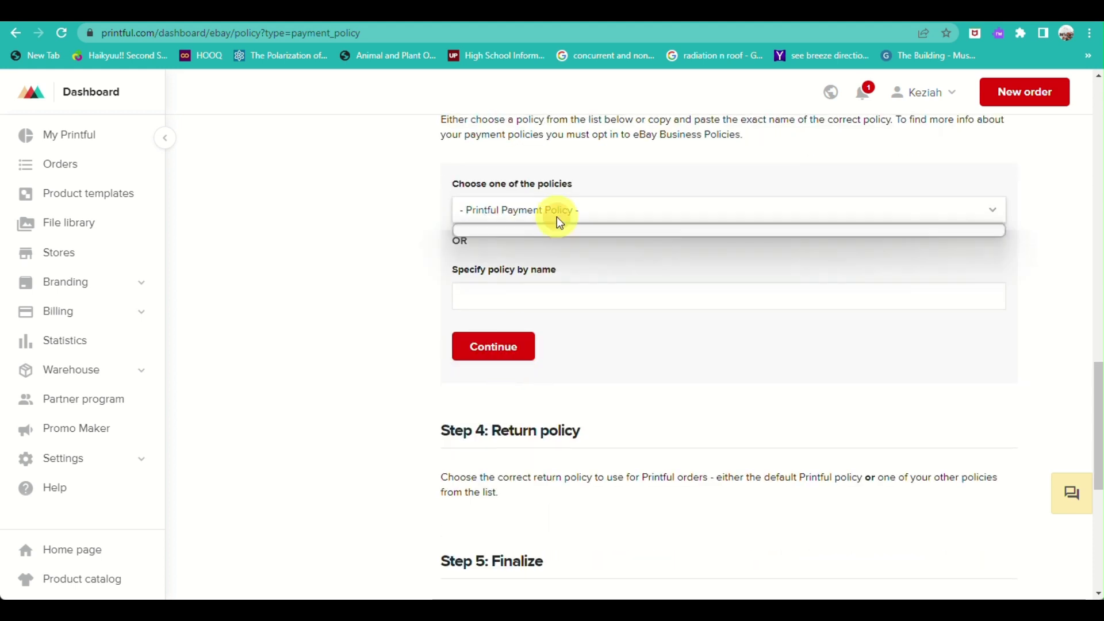
click(556, 230)
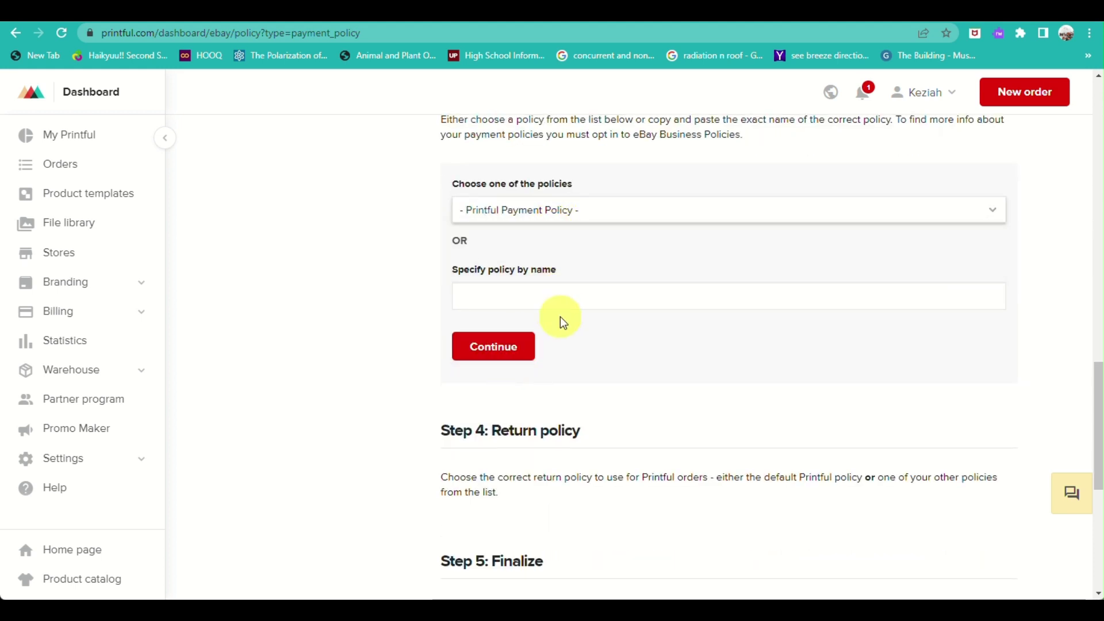
scroll(557, 318, up, 3)
scroll(548, 483, down, 3)
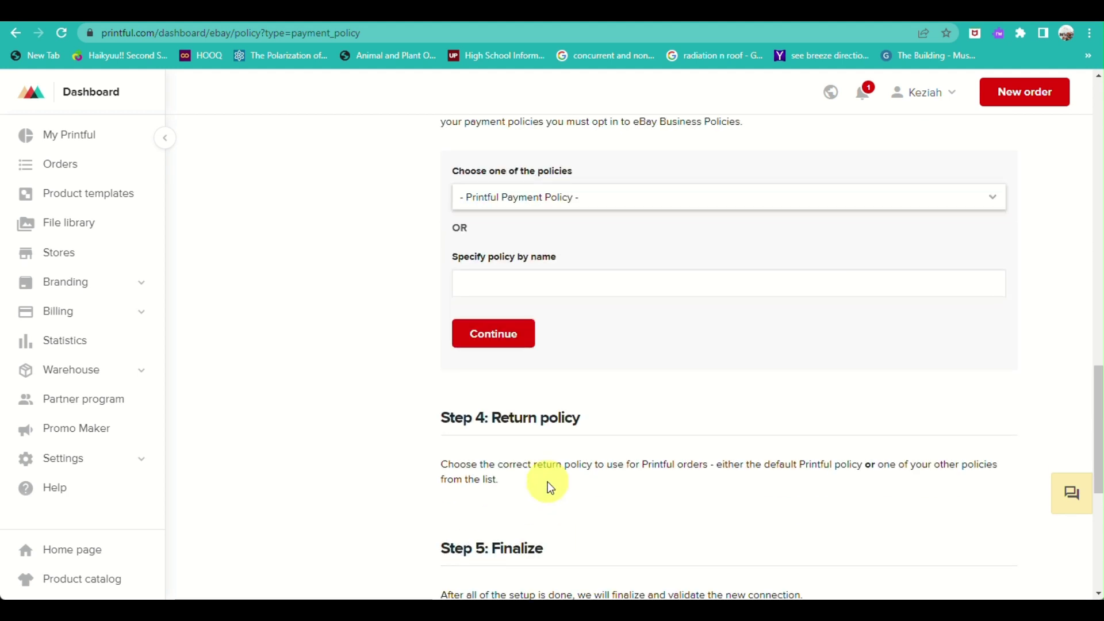
click(492, 336)
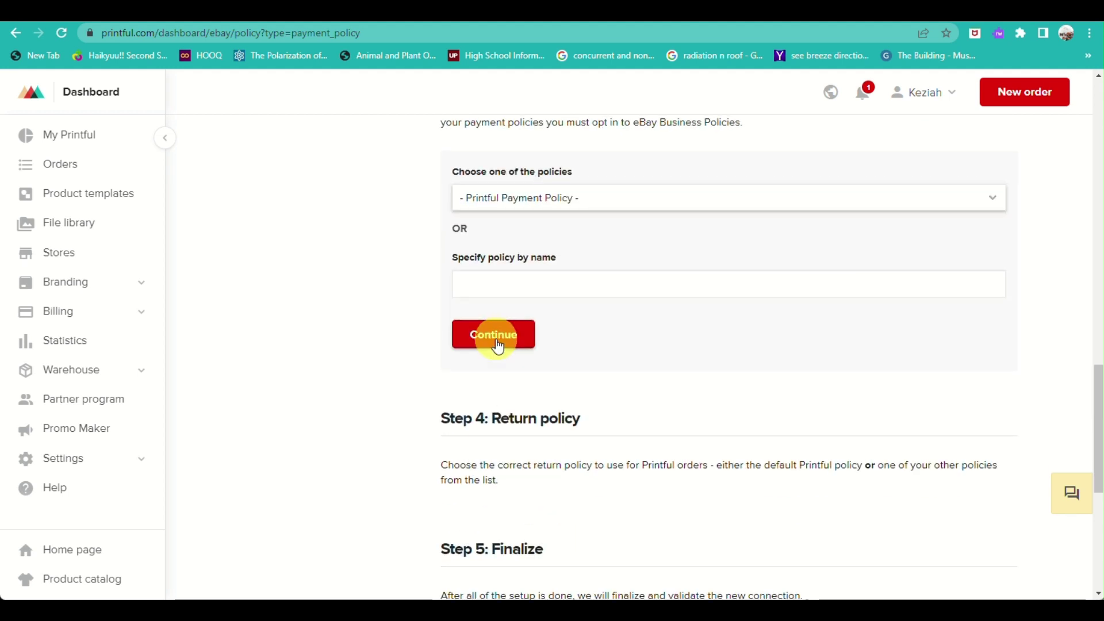
scroll(491, 368, down, 5)
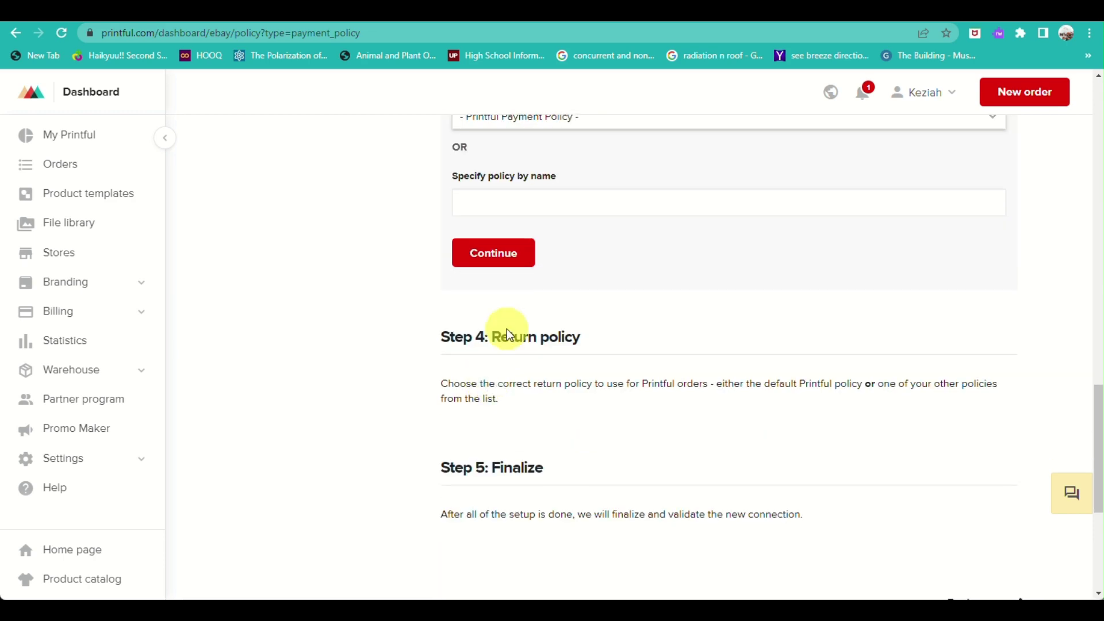
click(516, 260)
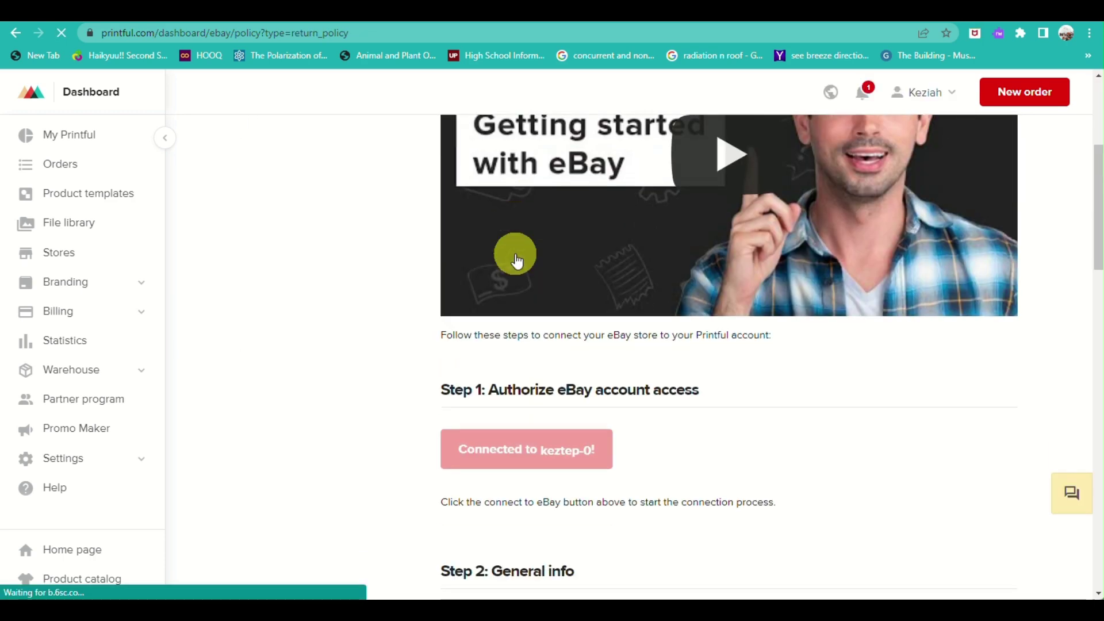
scroll(516, 260, down, 4)
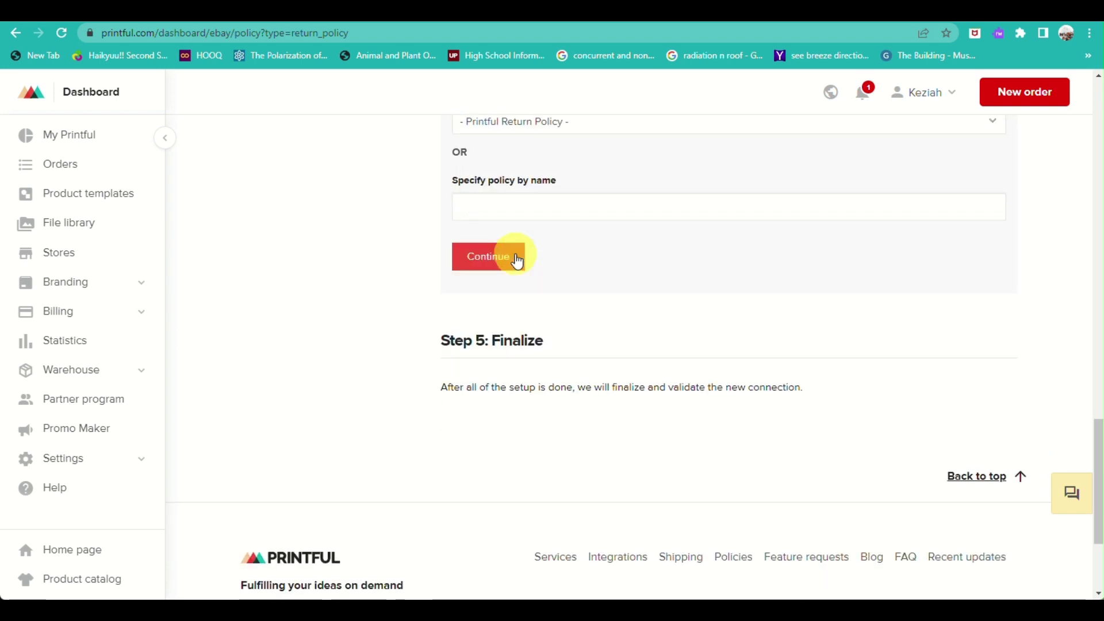
click(498, 266)
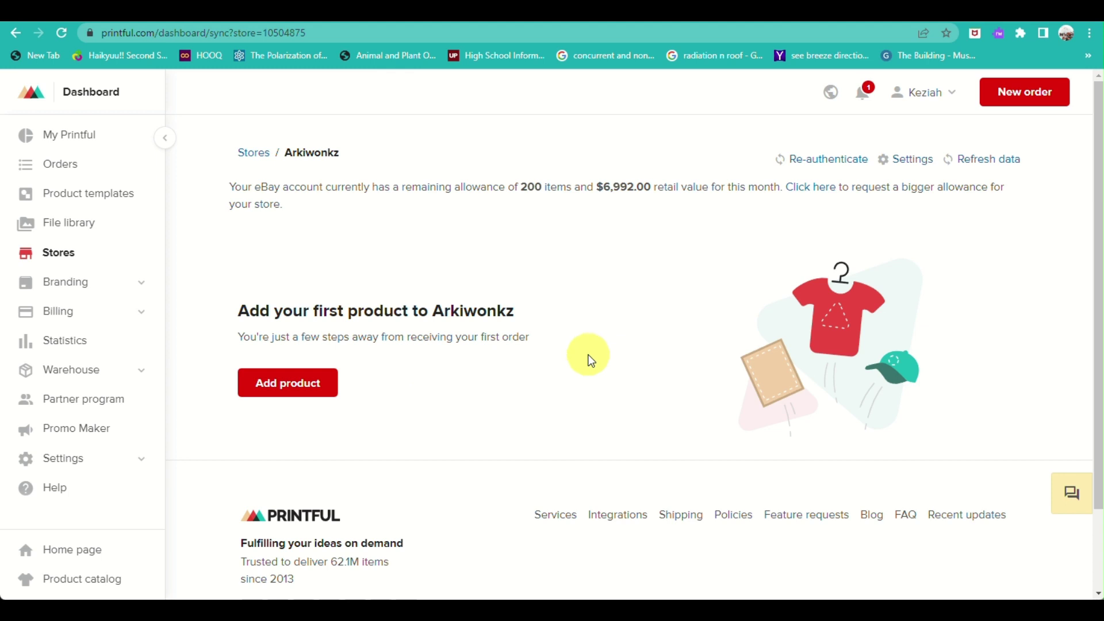
- Start adding a first product to the Arkiwonkz store and choose the Men's Premium Cotton T-Shirt from the new products
scroll(587, 358, down, 2)
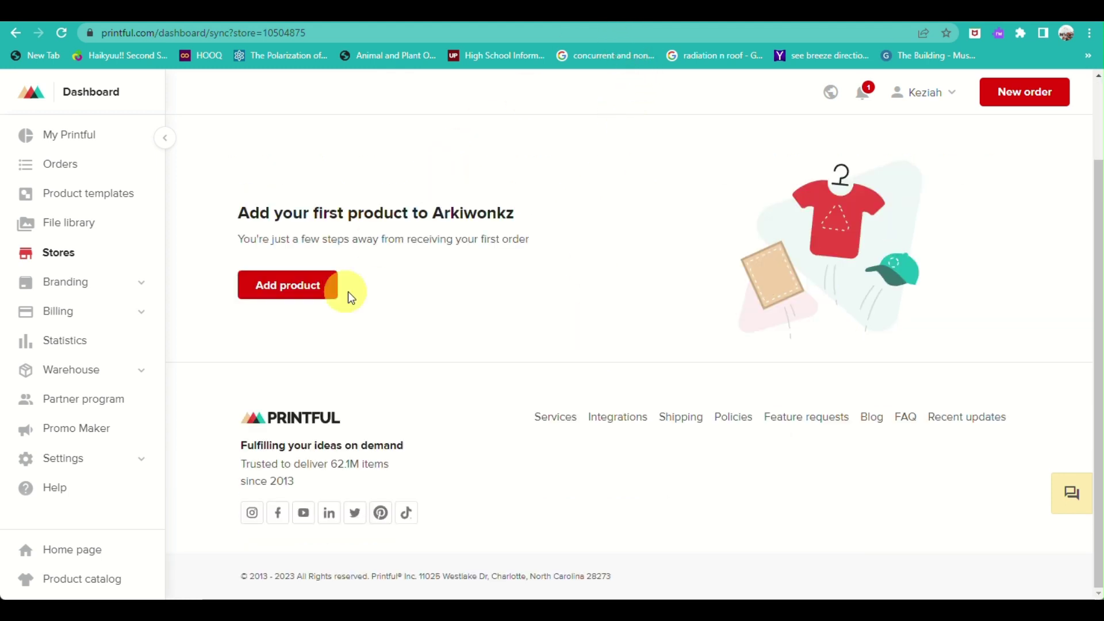
scroll(343, 327, up, 2)
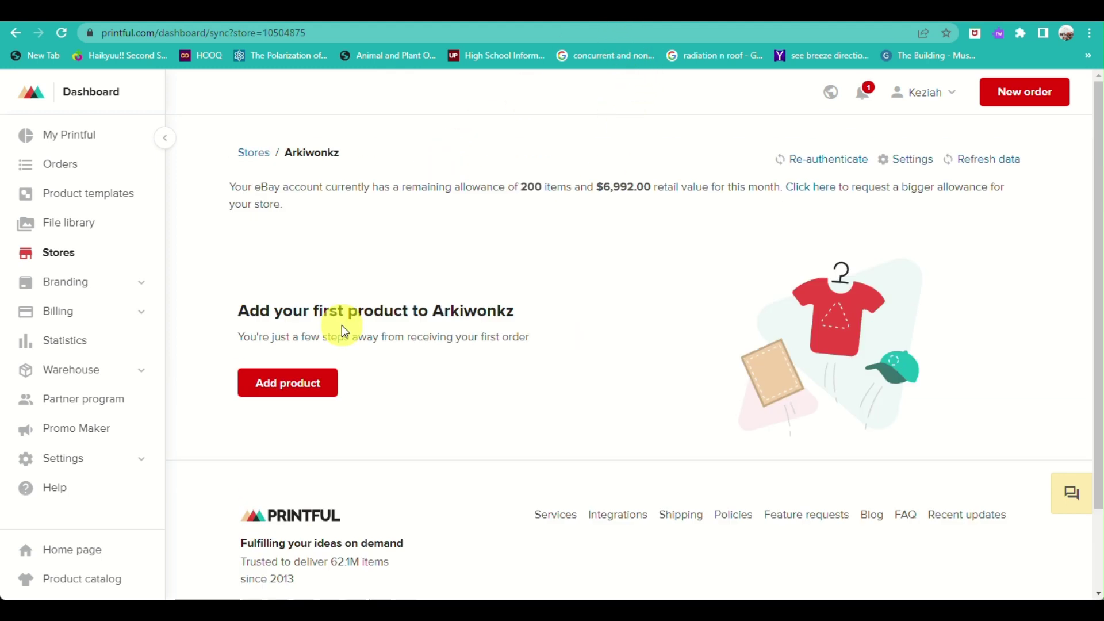
click(294, 389)
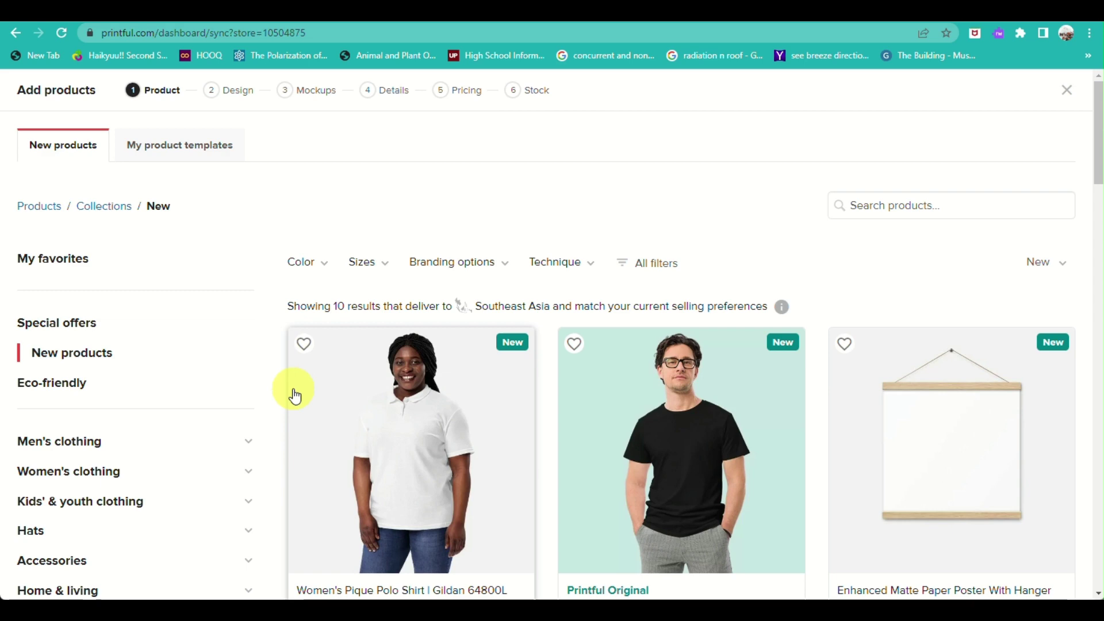
scroll(295, 395, down, 3)
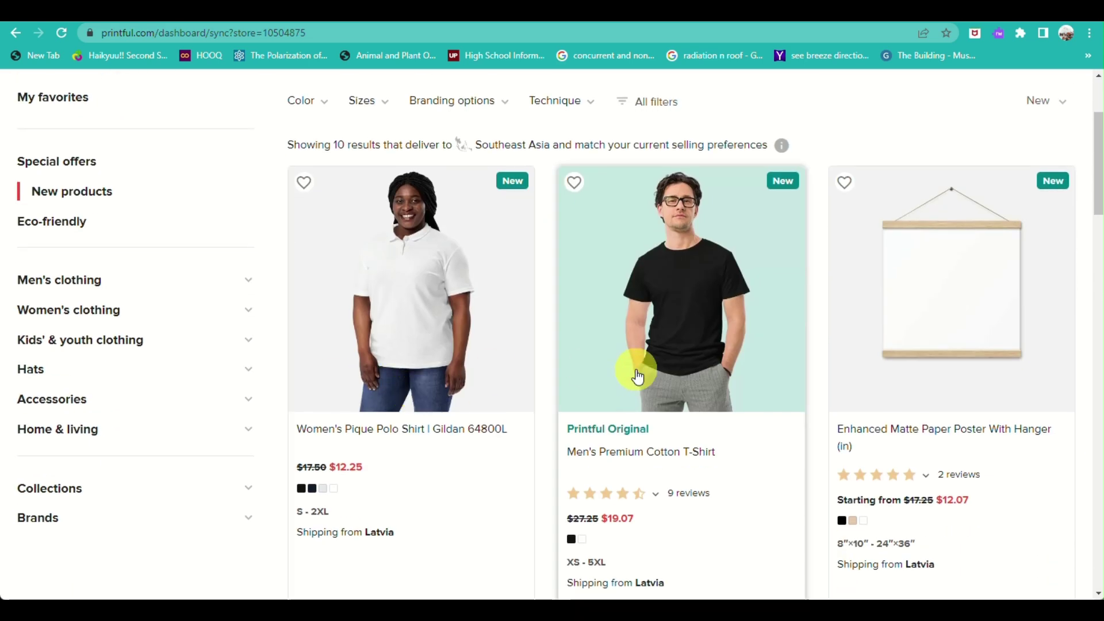
click(628, 276)
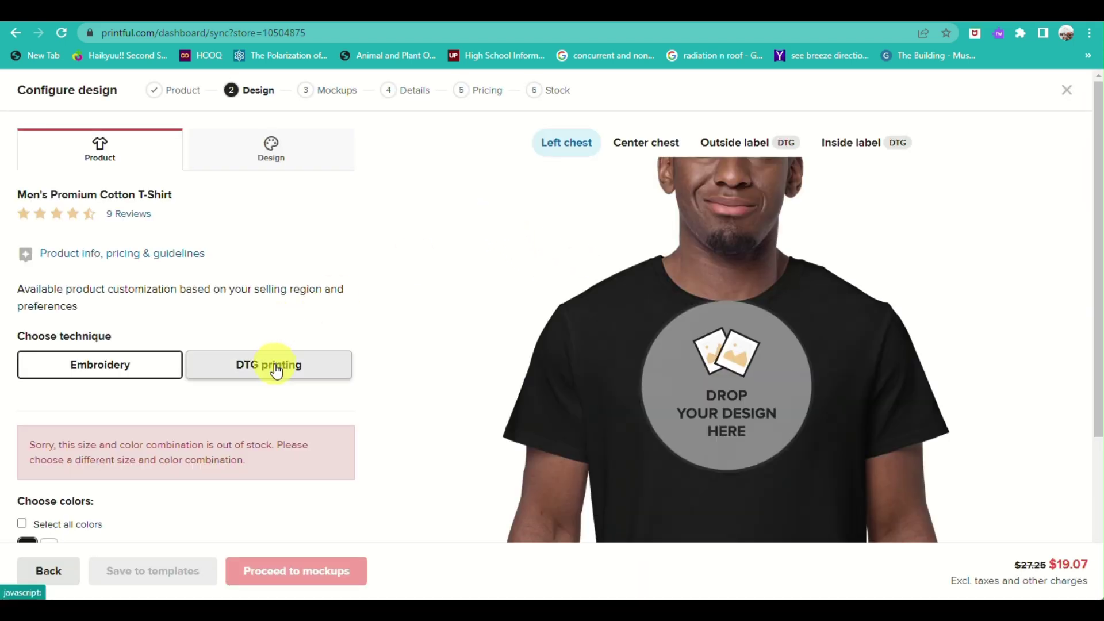
- Set the T-shirt's technique to DTG printing and review its color and size options
scroll(264, 339, down, 2)
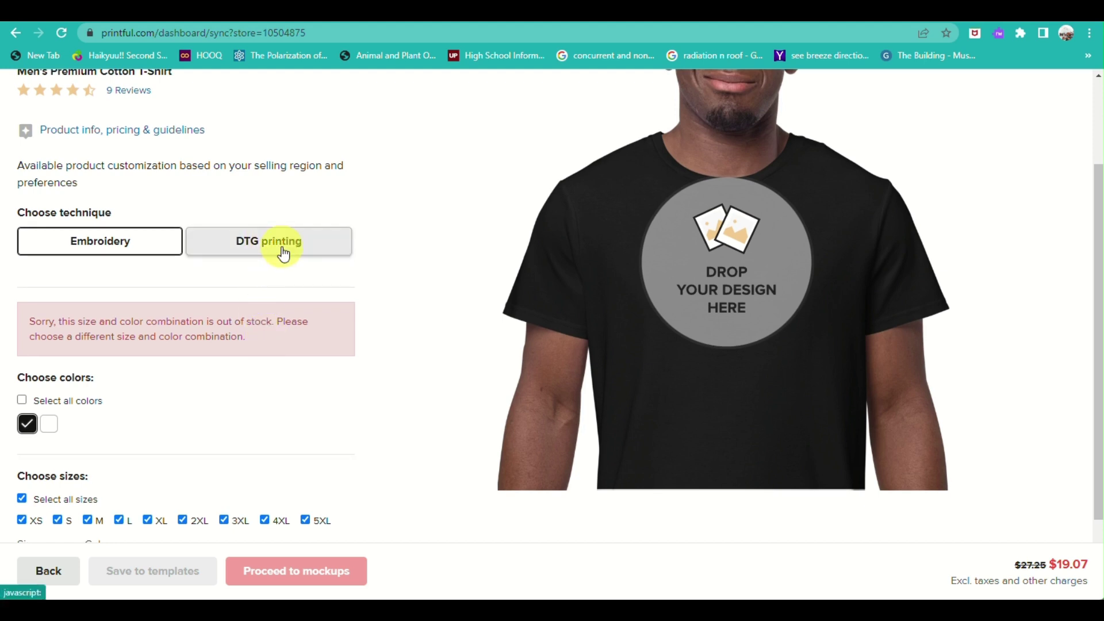
scroll(283, 250, up, 2)
click(281, 313)
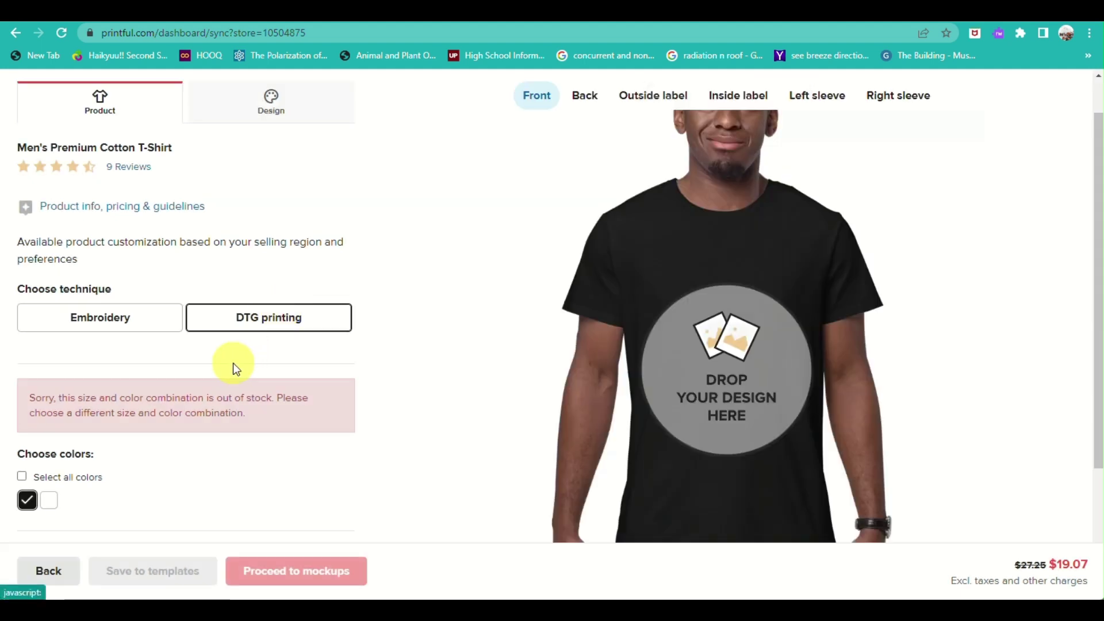
scroll(211, 343, up, 1)
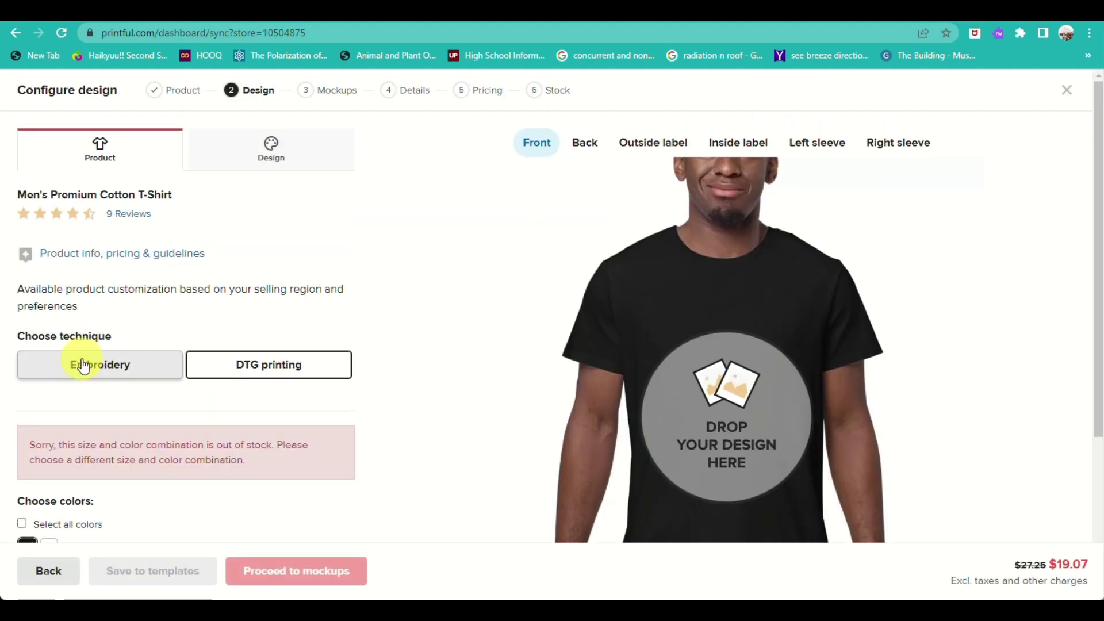
scroll(86, 364, down, 2)
scroll(87, 364, down, 1)
scroll(87, 362, up, 2)
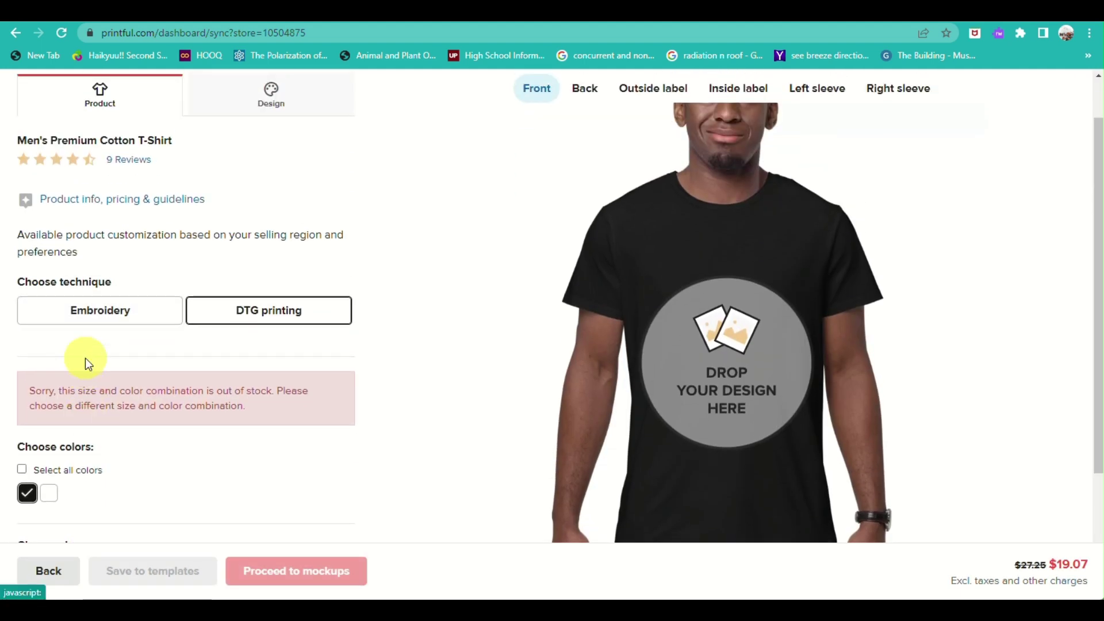
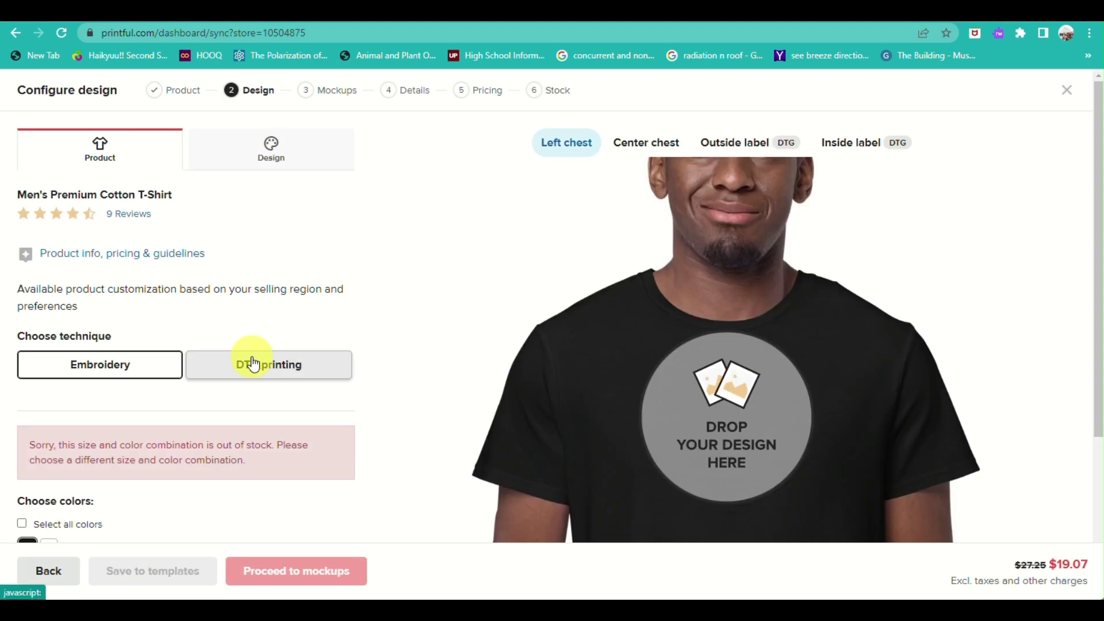
- Set the technique to DTG printing and add the yellow 03 varsity team preset to the shirt's front
click(253, 364)
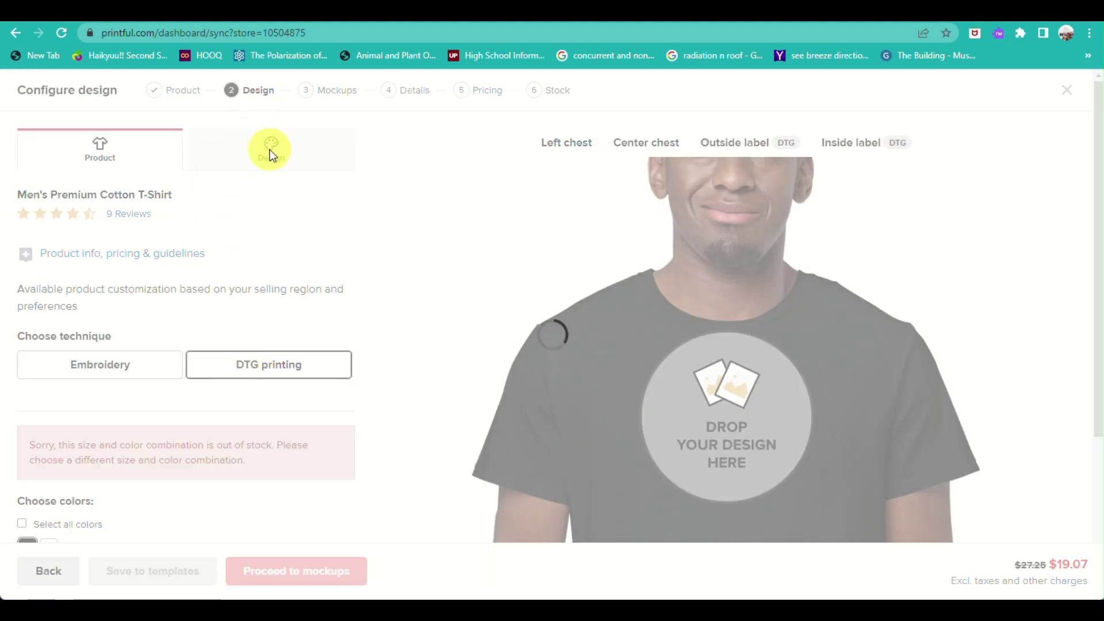
click(271, 153)
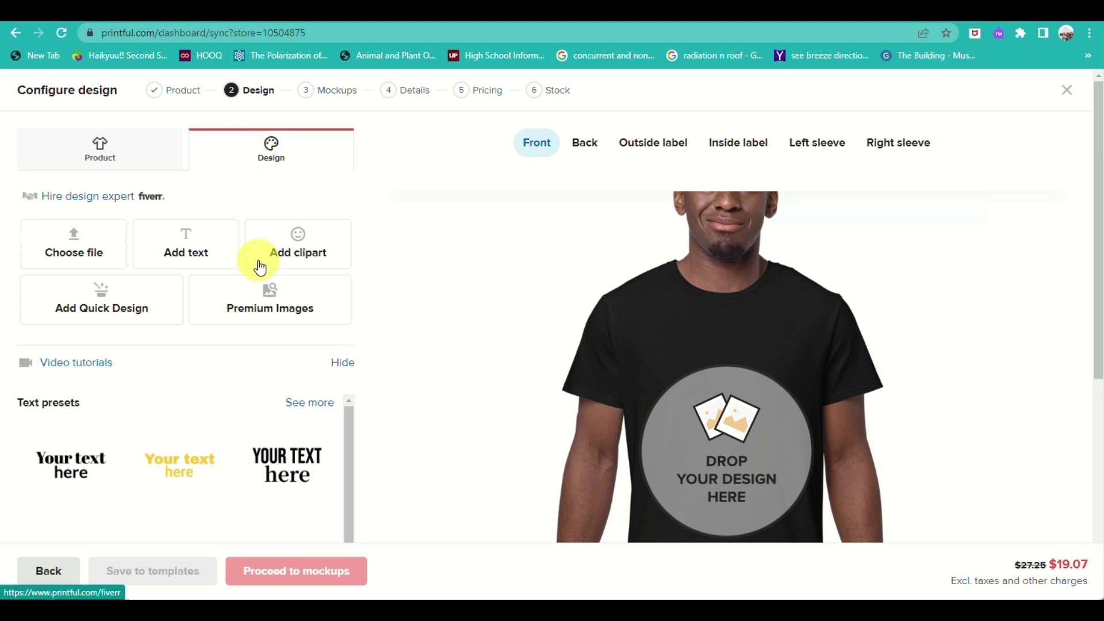
scroll(212, 432, down, 2)
scroll(214, 435, down, 5)
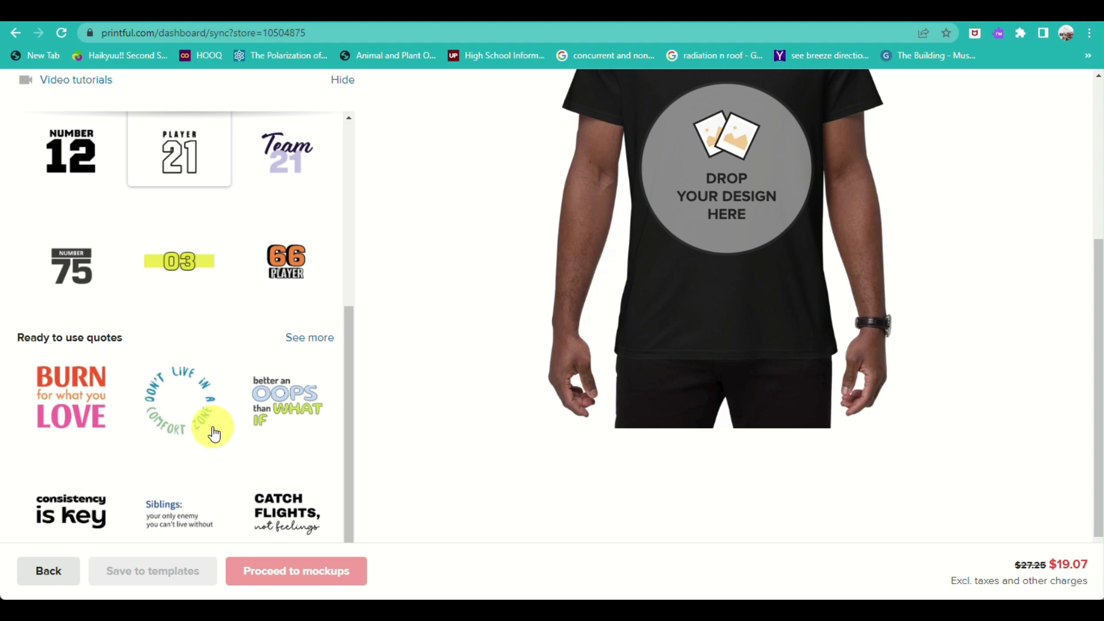
scroll(214, 434, down, 2)
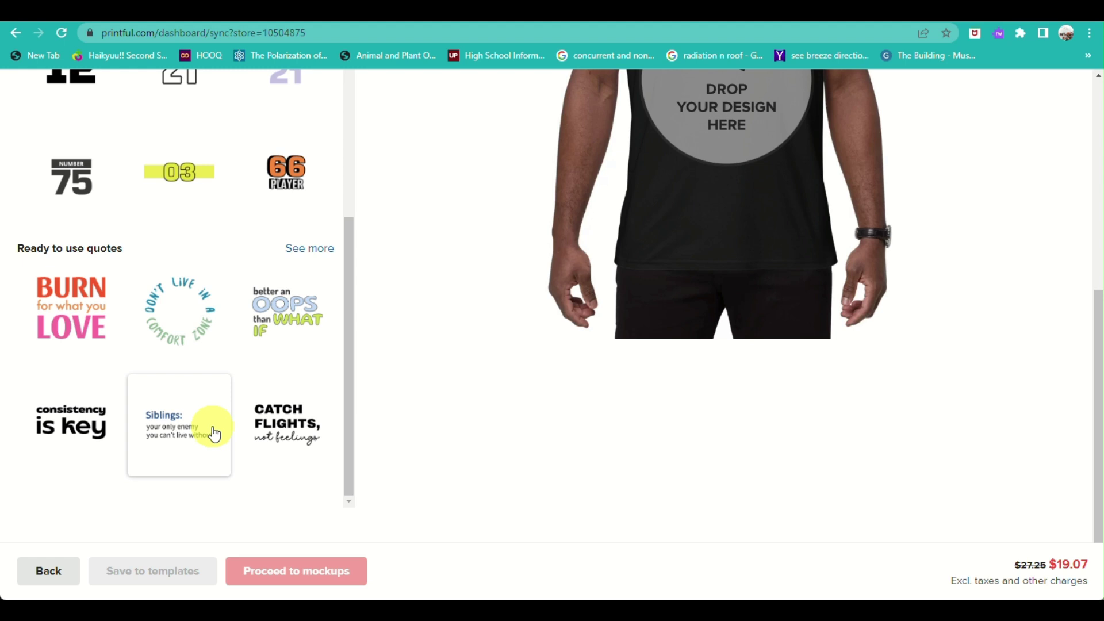
scroll(214, 434, up, 2)
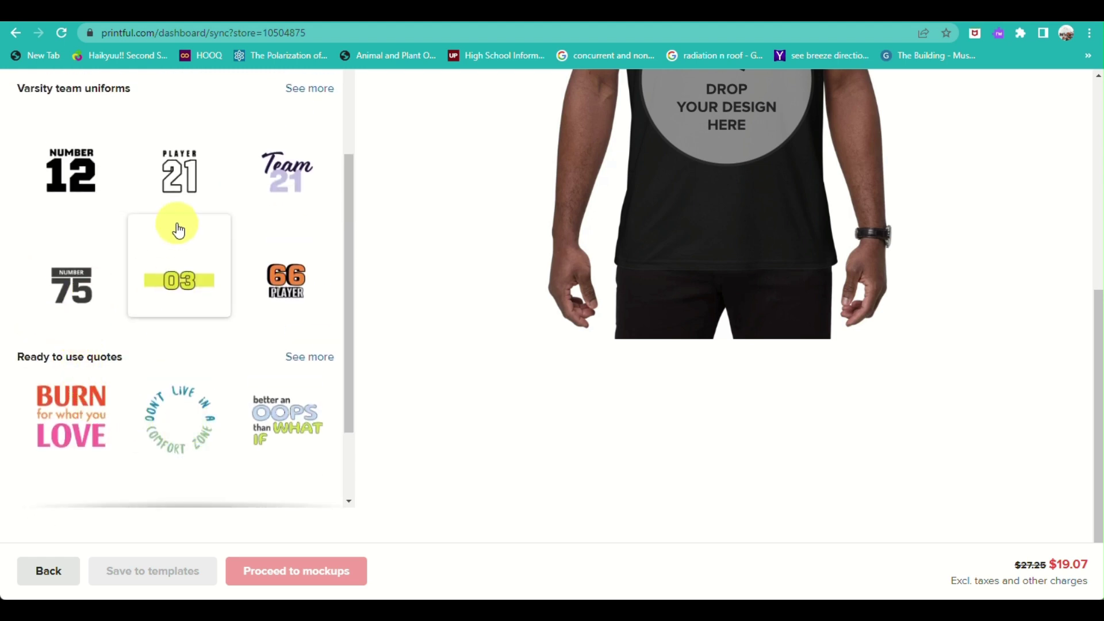
click(171, 283)
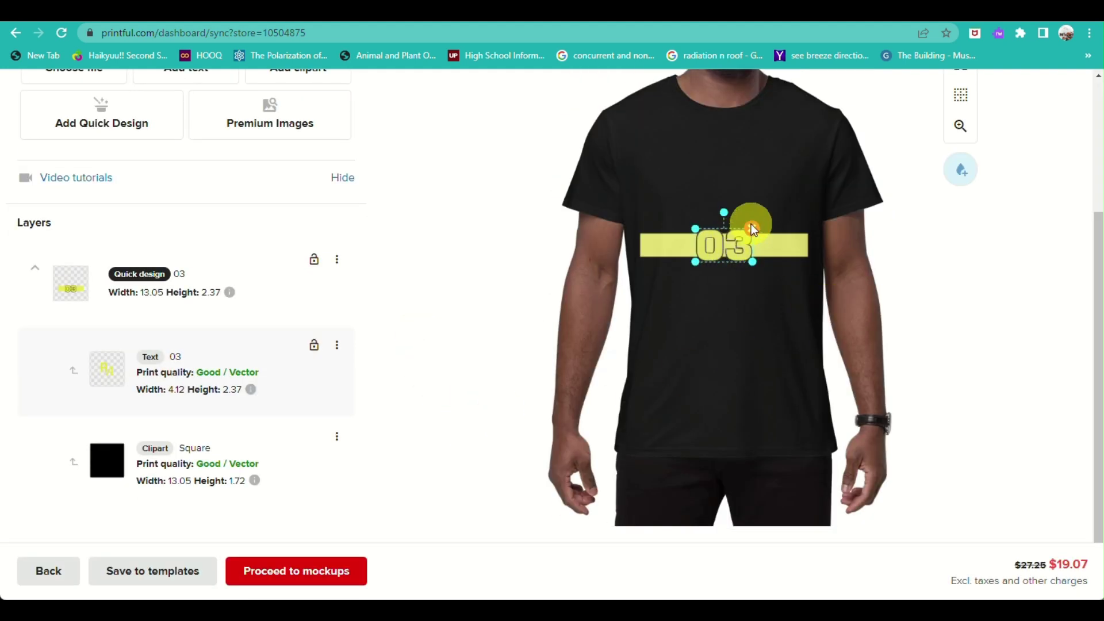
- Enlarge the 03 text to about 5.20 by 3.00 and recolor the band behind it White
mouse_move(695, 229)
mouse_down()
mouse_move(648, 197)
mouse_move(696, 216)
mouse_up()
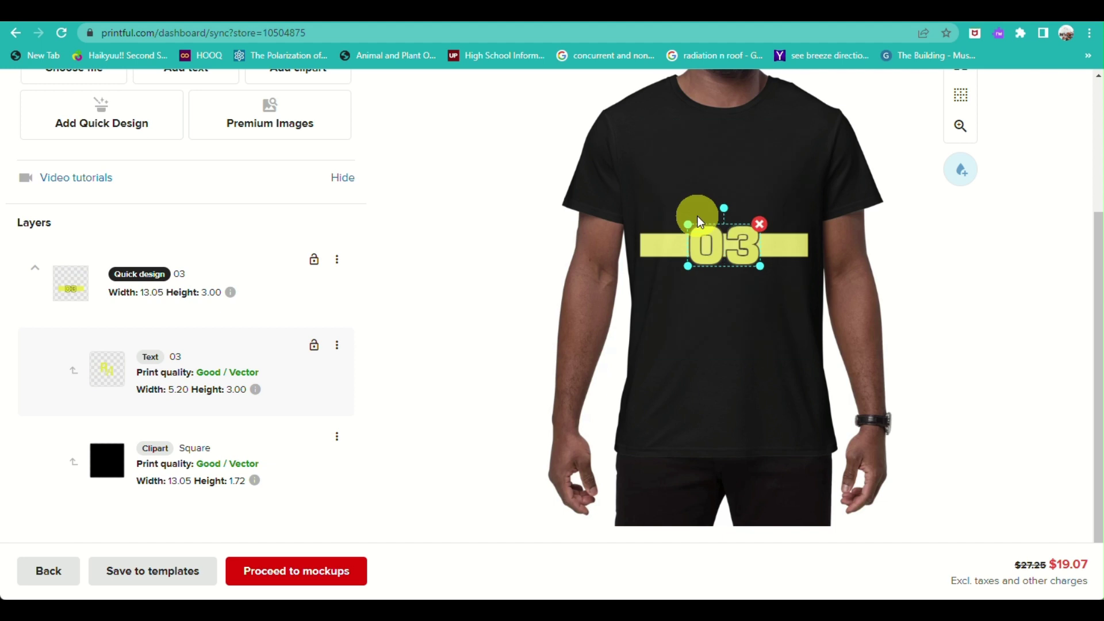
click(785, 244)
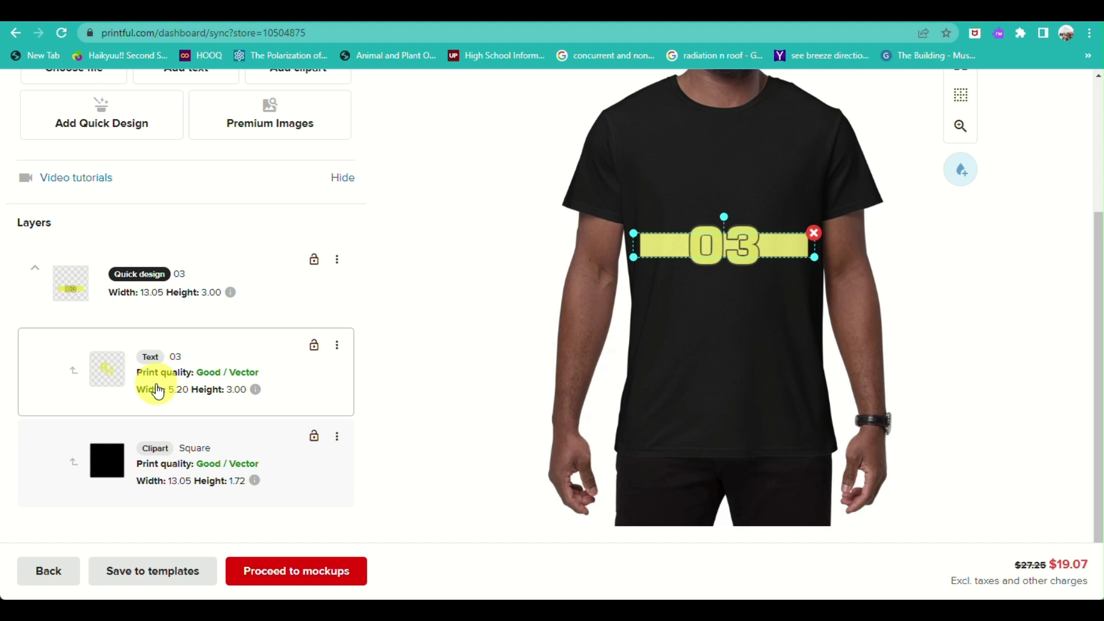
scroll(381, 382, up, 3)
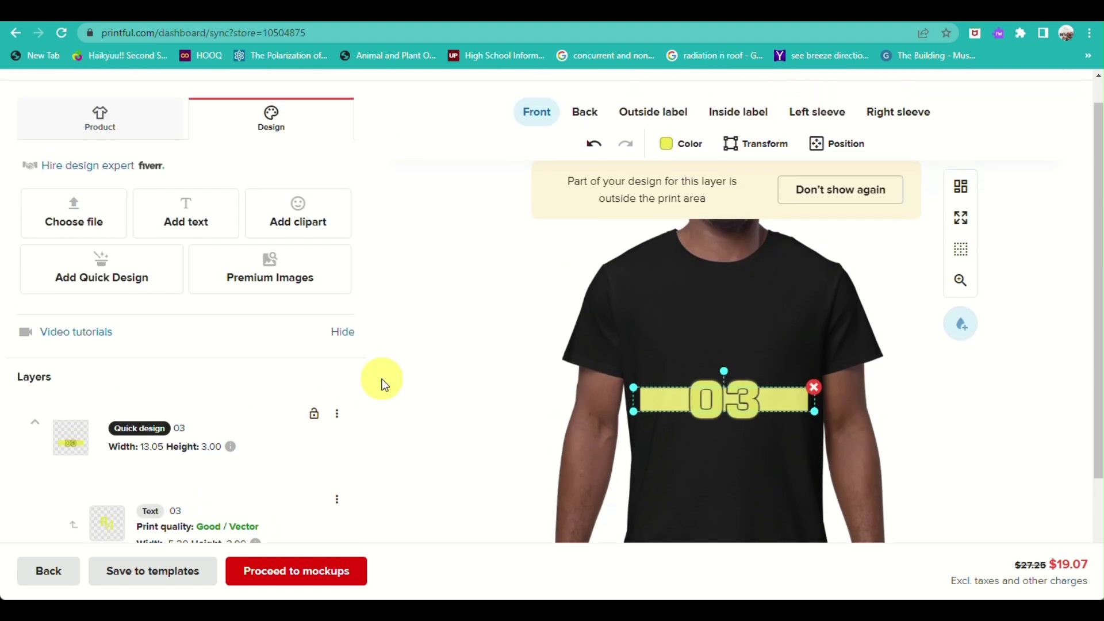
click(683, 158)
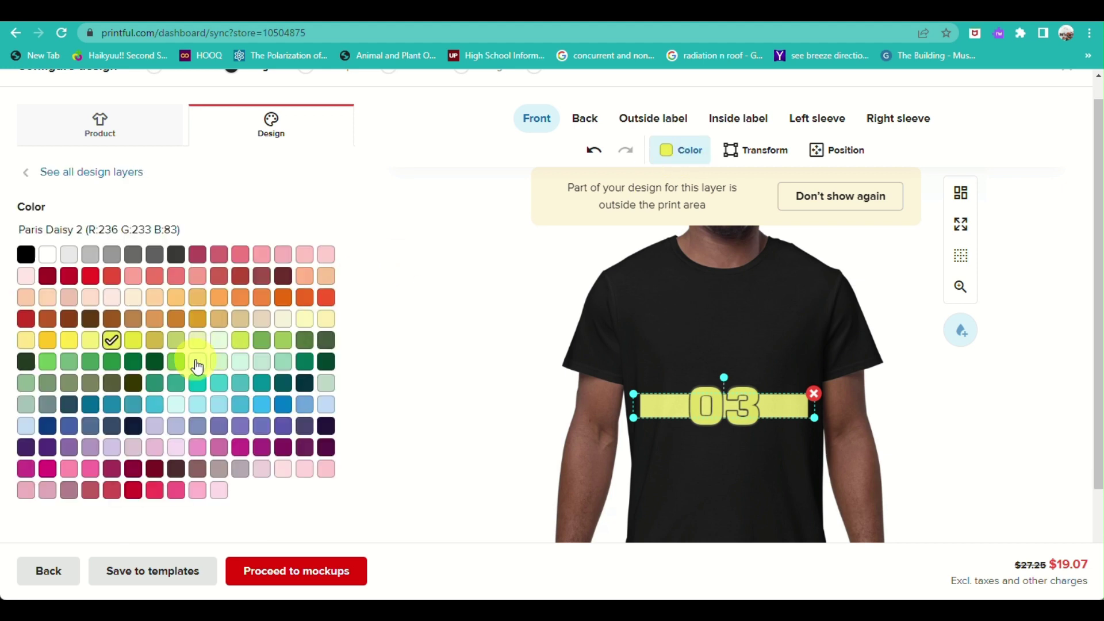
click(47, 257)
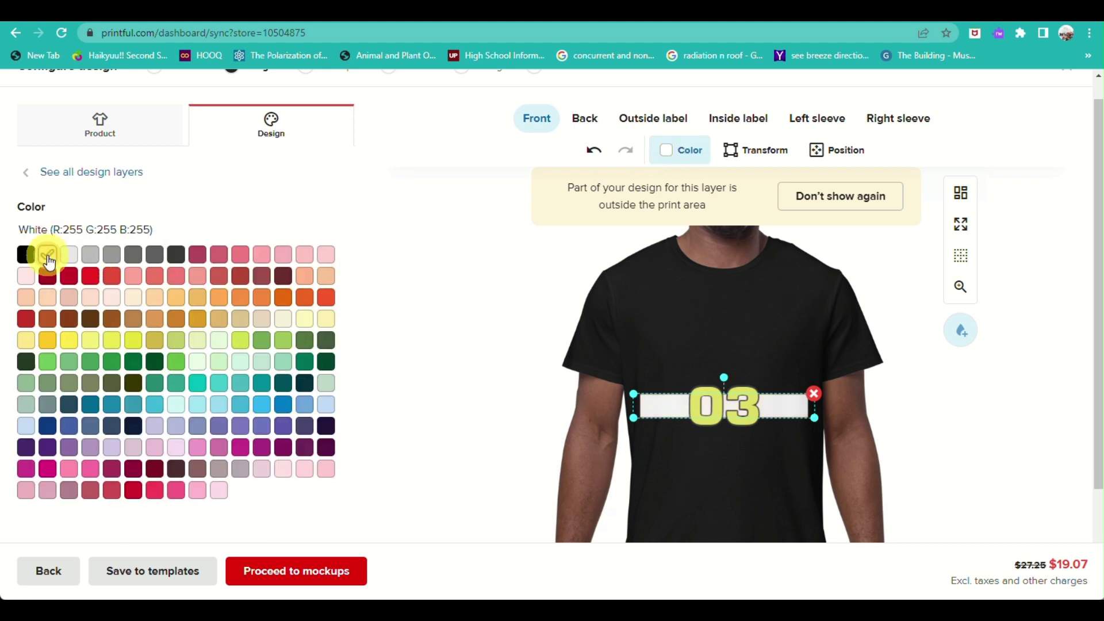
- Try Texas Rose, Orange Red and Deep Sky Blue as the color of the 03 text
click(716, 414)
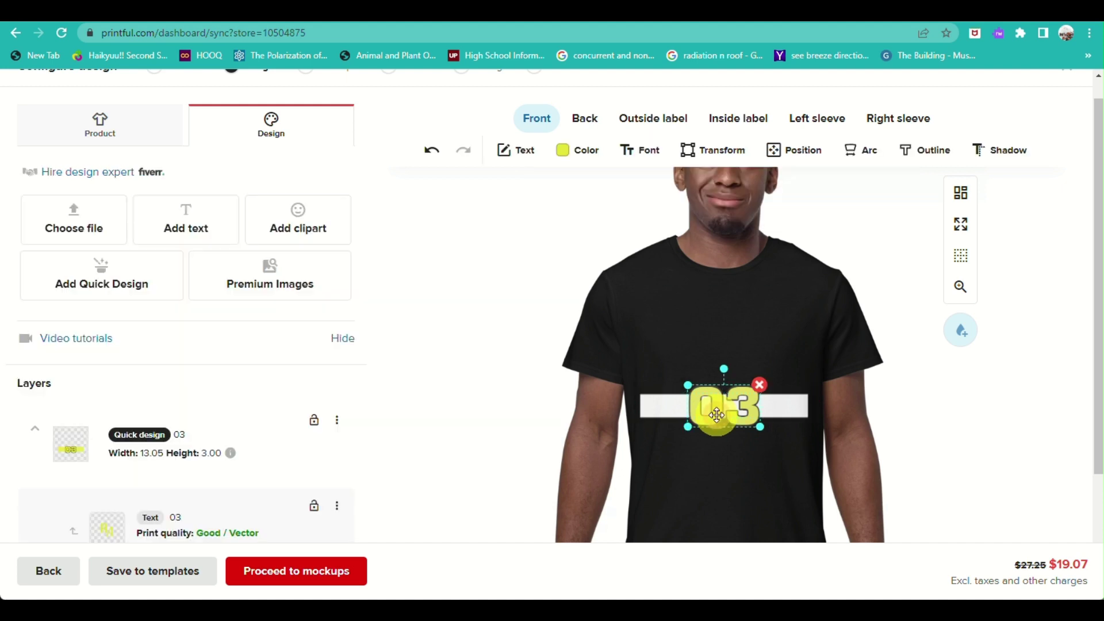
click(576, 158)
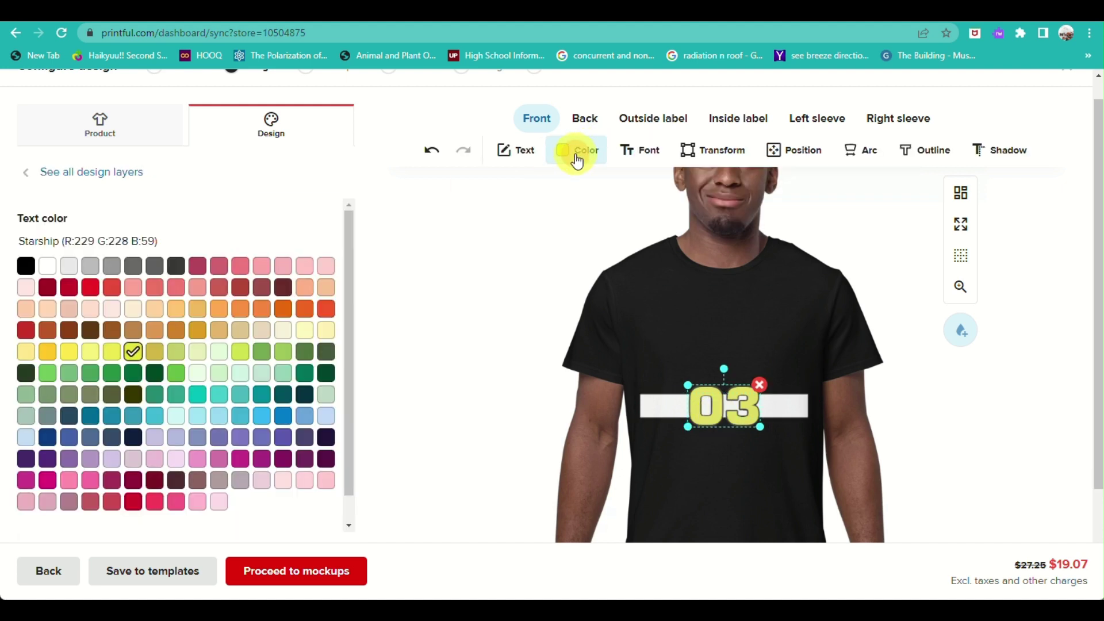
click(217, 310)
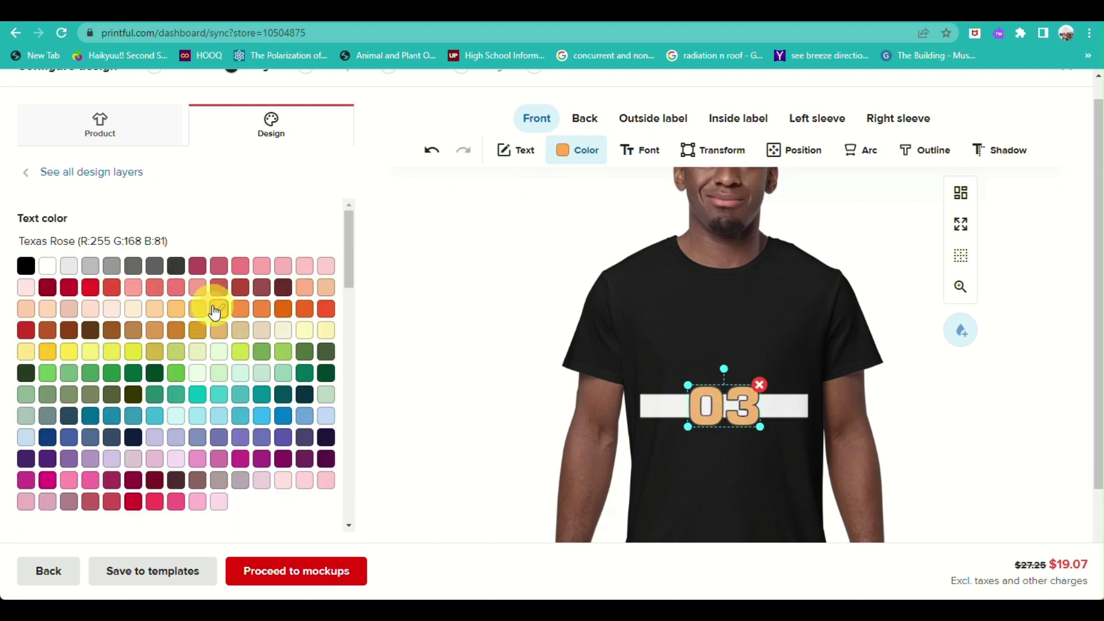
click(107, 293)
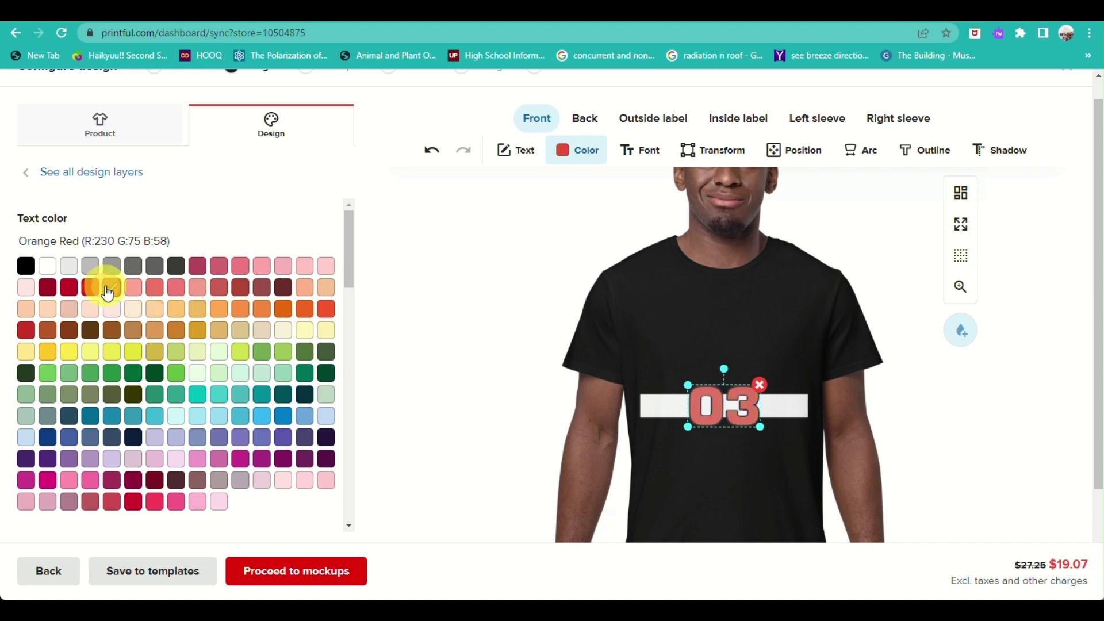
click(263, 419)
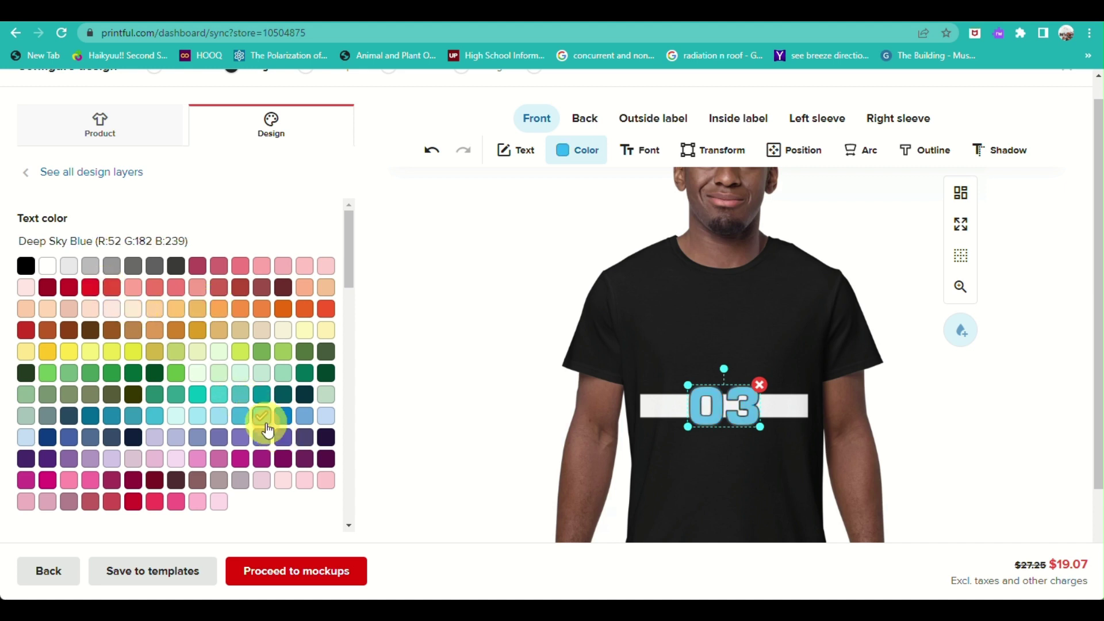
click(543, 437)
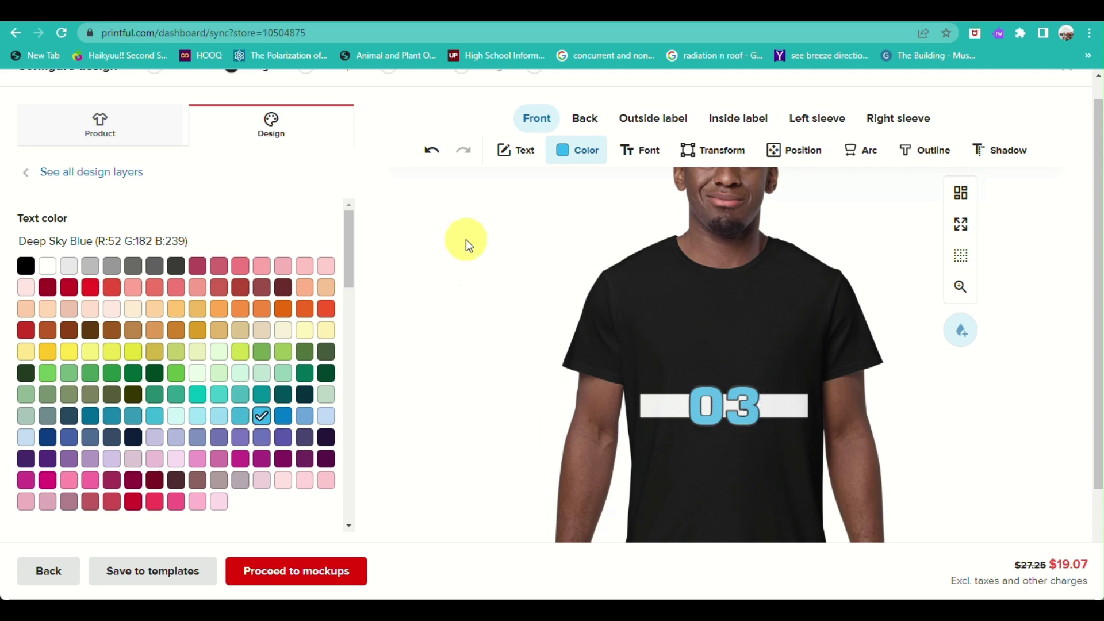
- Try salmon diamond, navy line, black-and-white cube and blue triangle patterns as the fill of the 03 text
scroll(202, 226, down, 10)
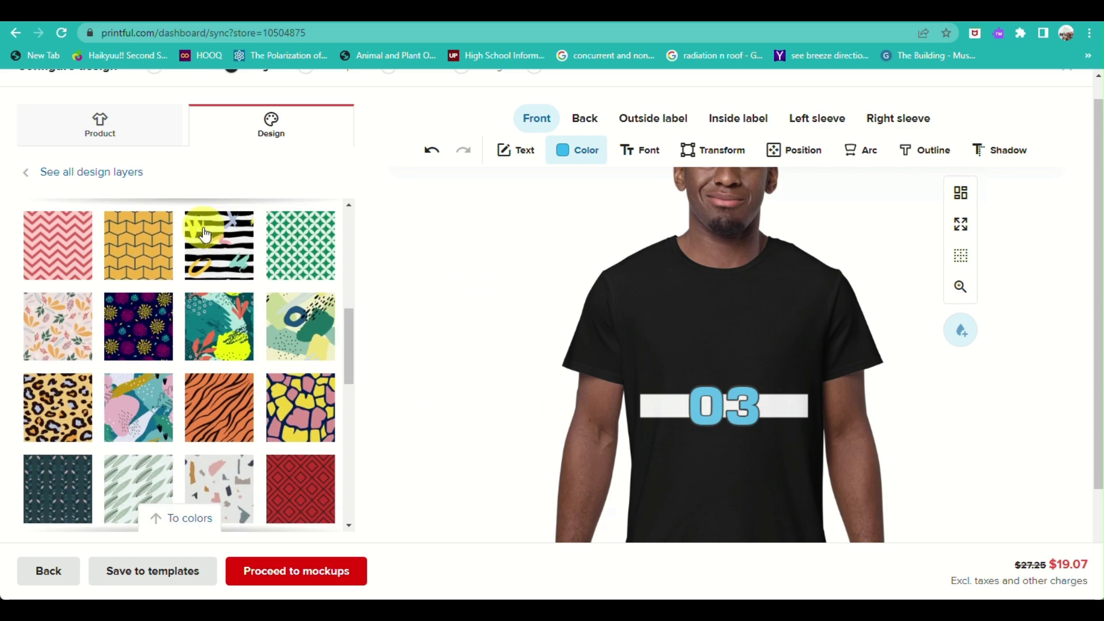
scroll(204, 233, up, 3)
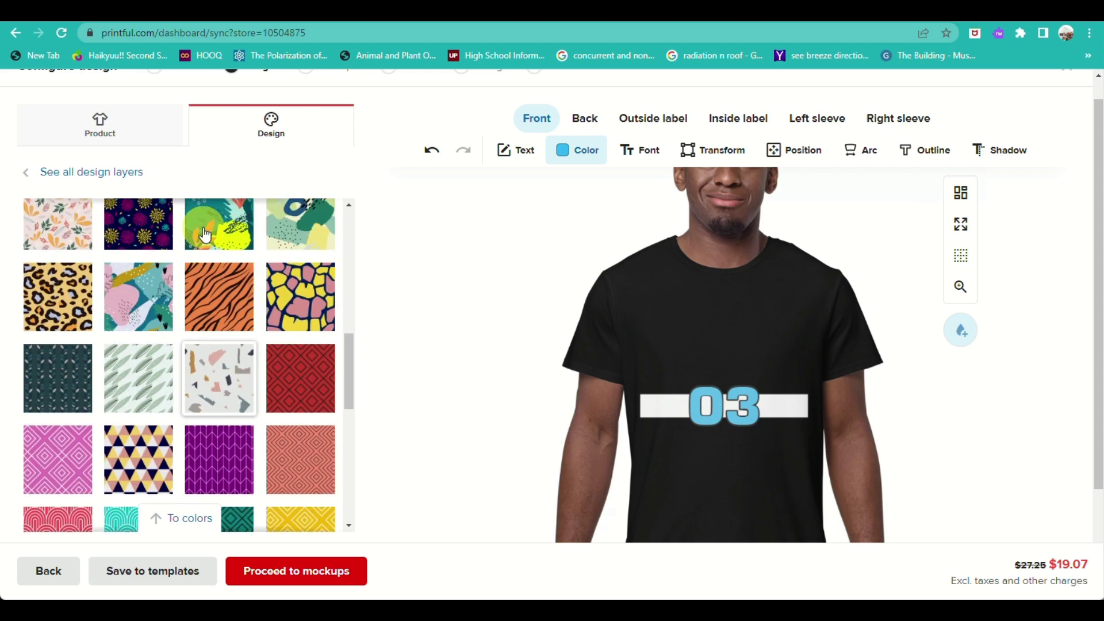
scroll(293, 325, up, 1)
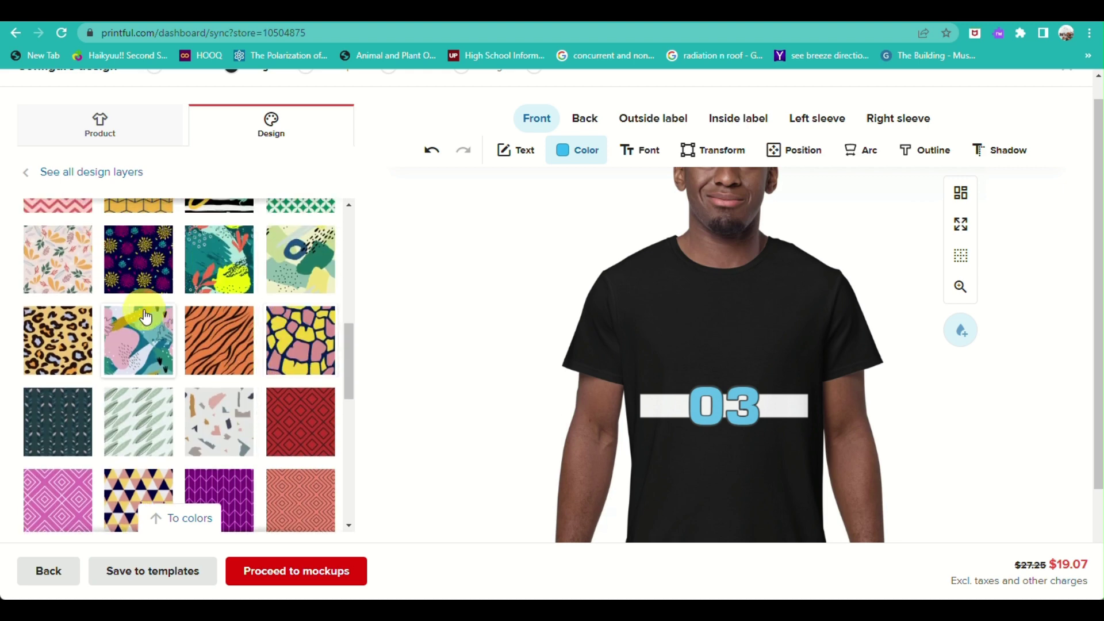
scroll(178, 357, down, 3)
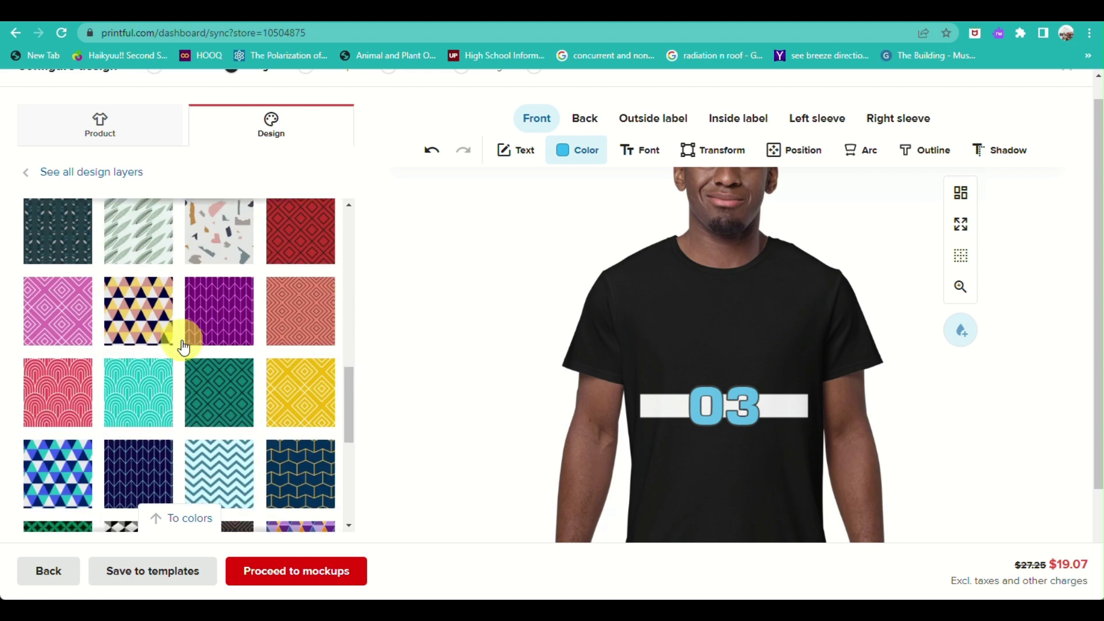
click(296, 344)
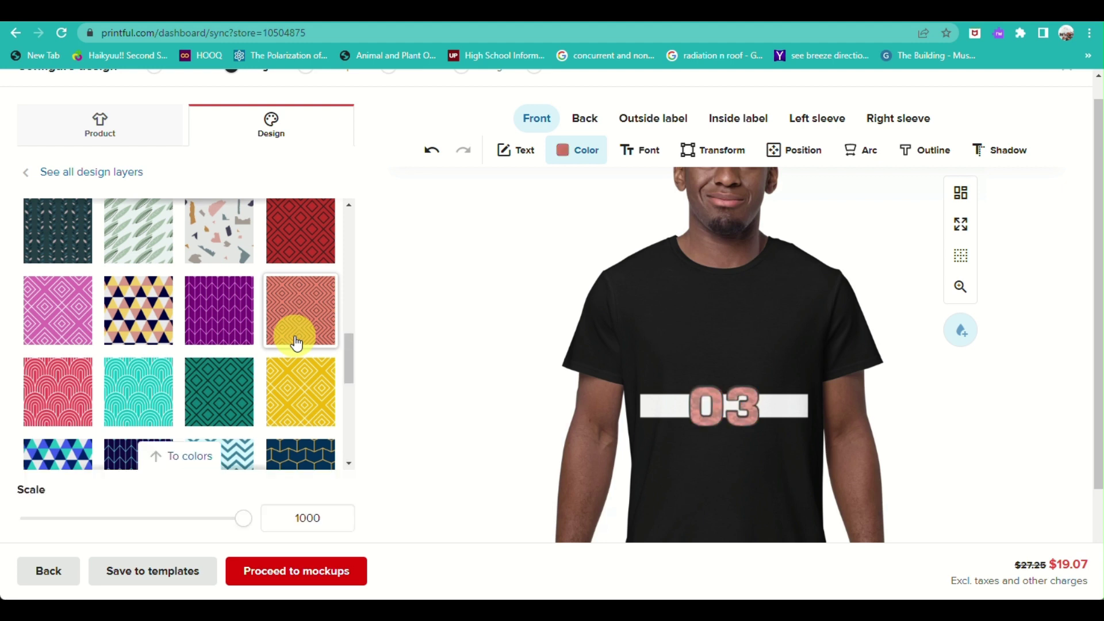
scroll(197, 382, down, 2)
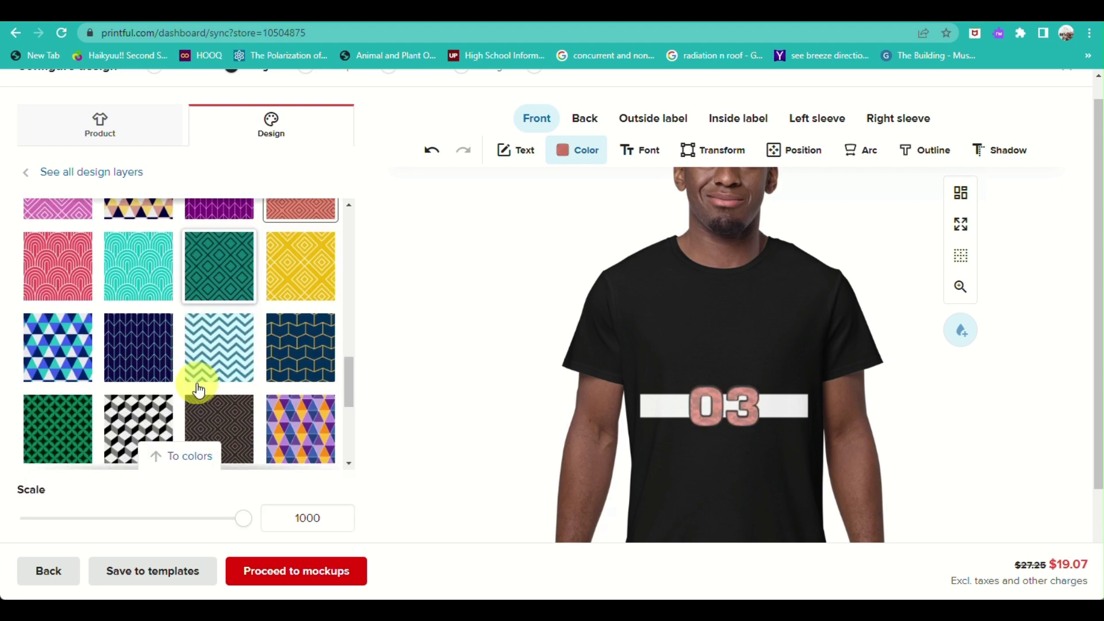
click(135, 339)
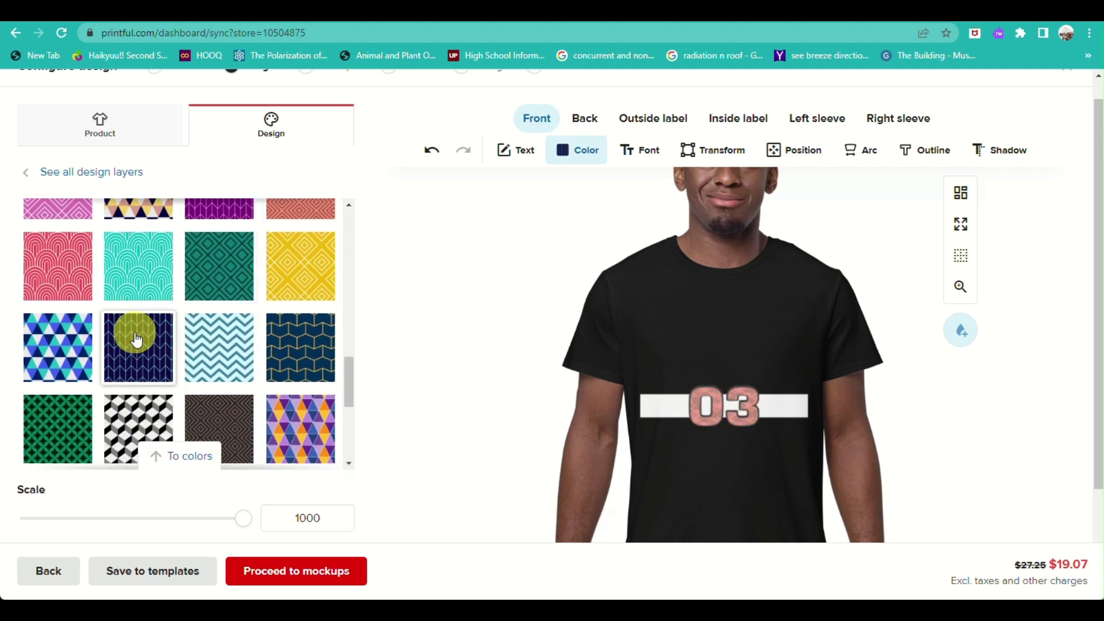
scroll(152, 338, down, 3)
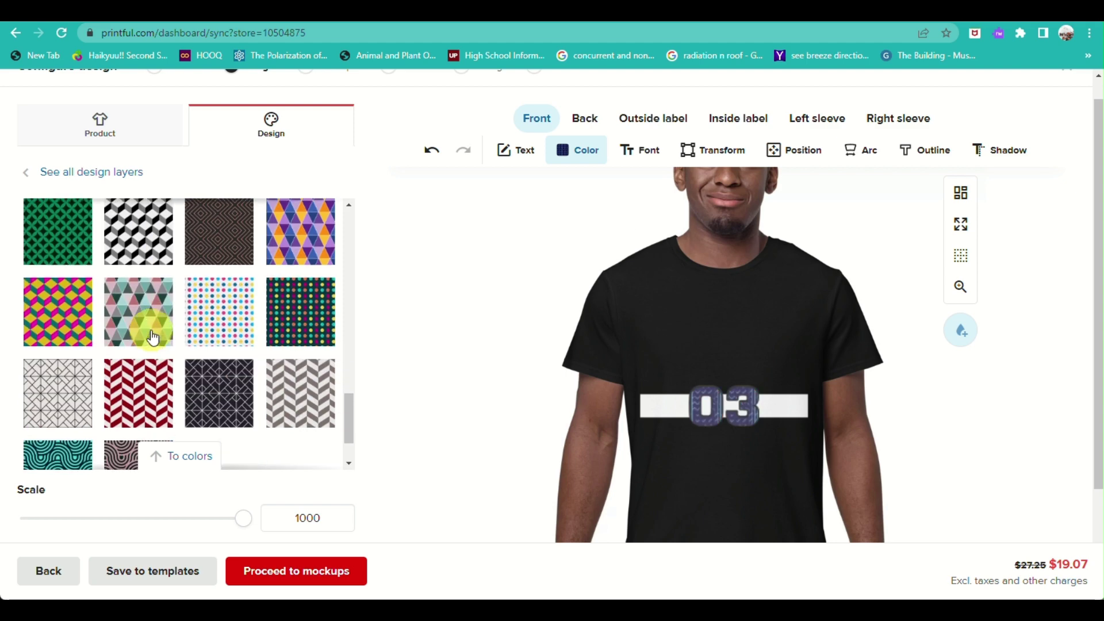
scroll(217, 317, up, 2)
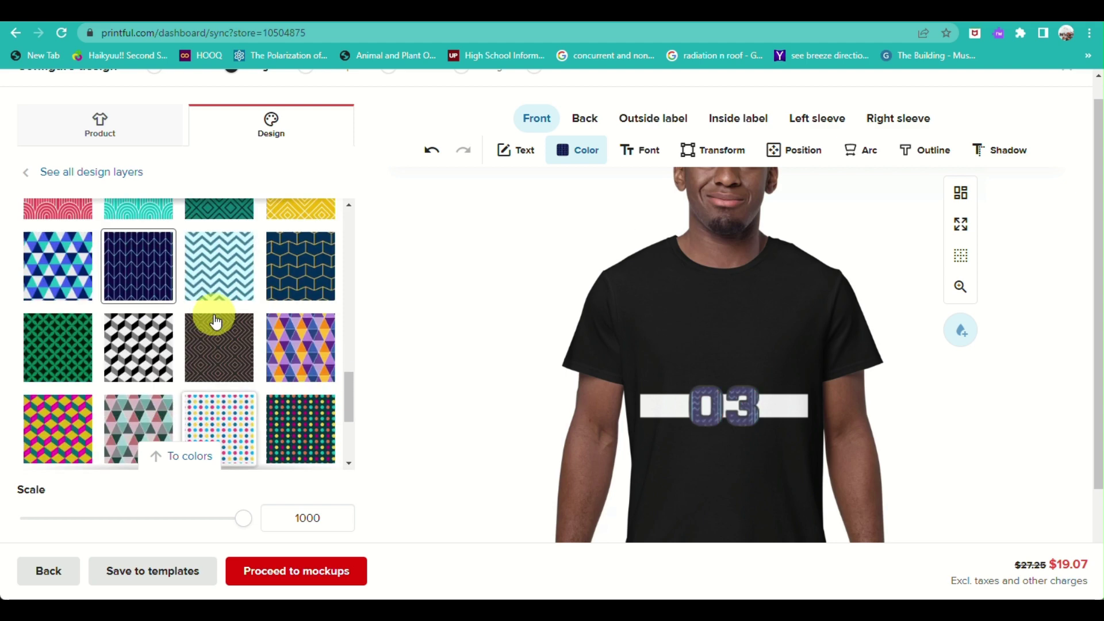
click(144, 345)
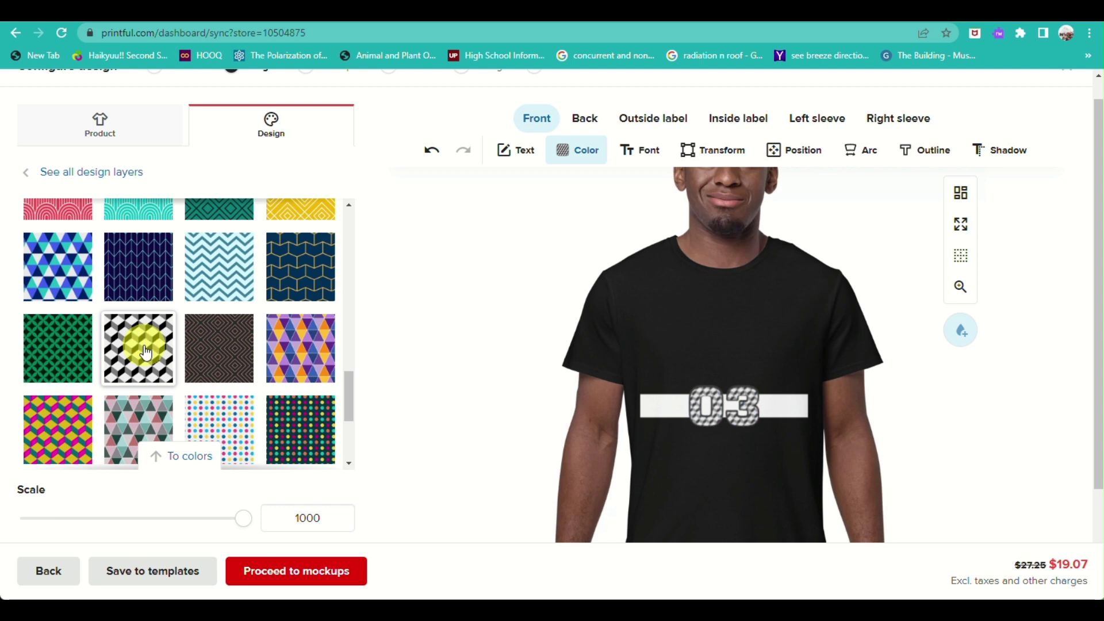
scroll(144, 352, up, 2)
click(58, 424)
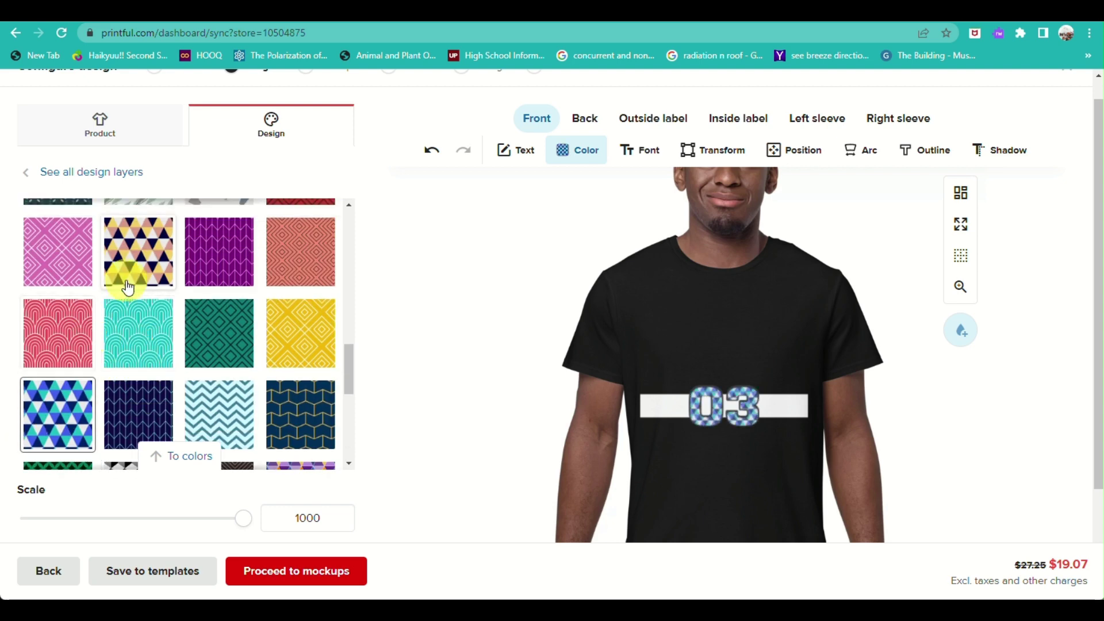
- Set the 03 text color to solid Columbia Blue
scroll(129, 293, up, 3)
scroll(132, 303, up, 5)
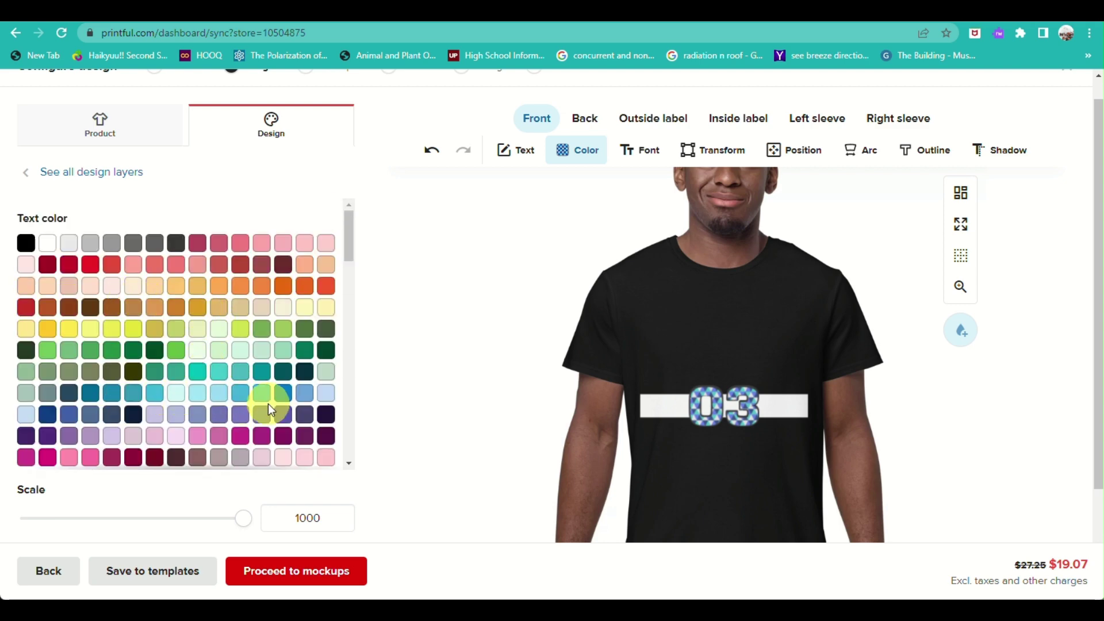
click(221, 397)
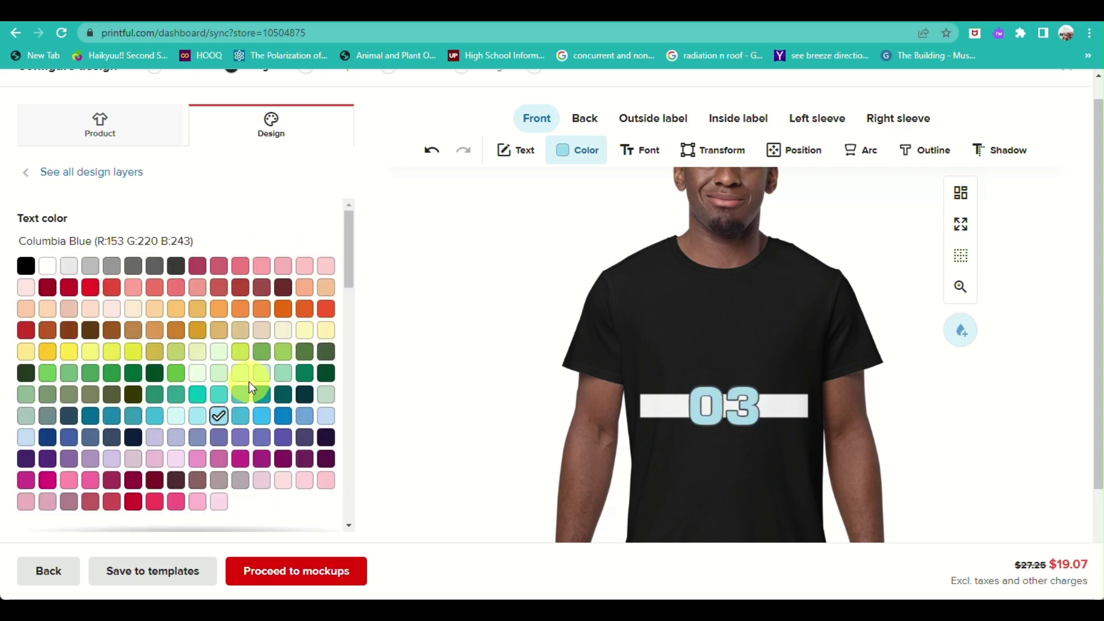
scroll(249, 382, down, 10)
scroll(250, 382, down, 1)
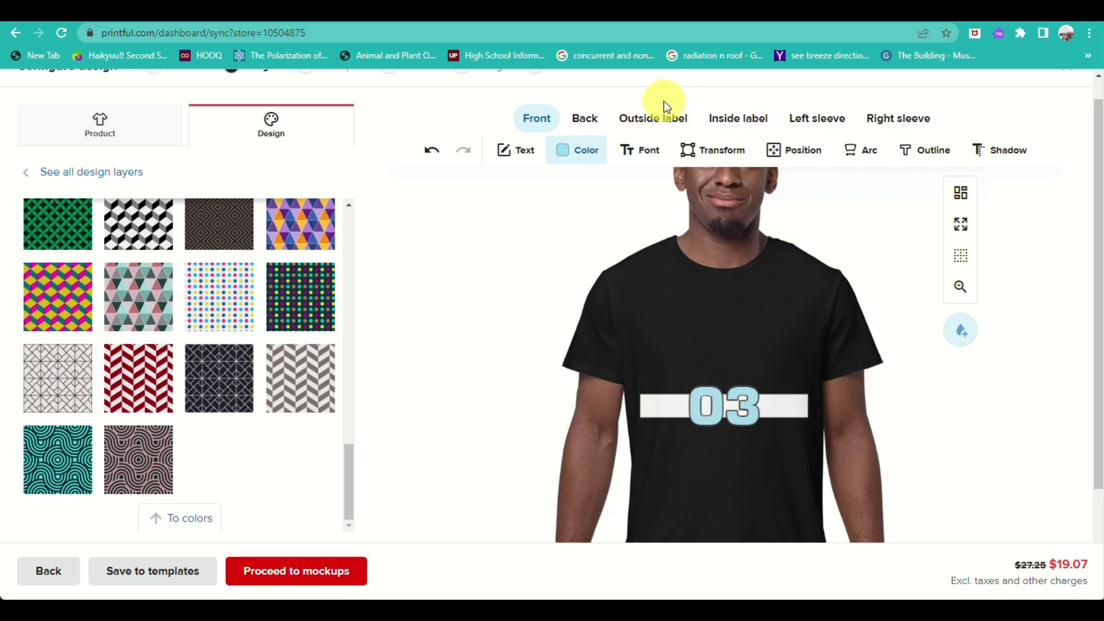
- Look through the Back, Outside label, Inside label, Left sleeve and Right sleeve print areas of the t-shirt
click(589, 118)
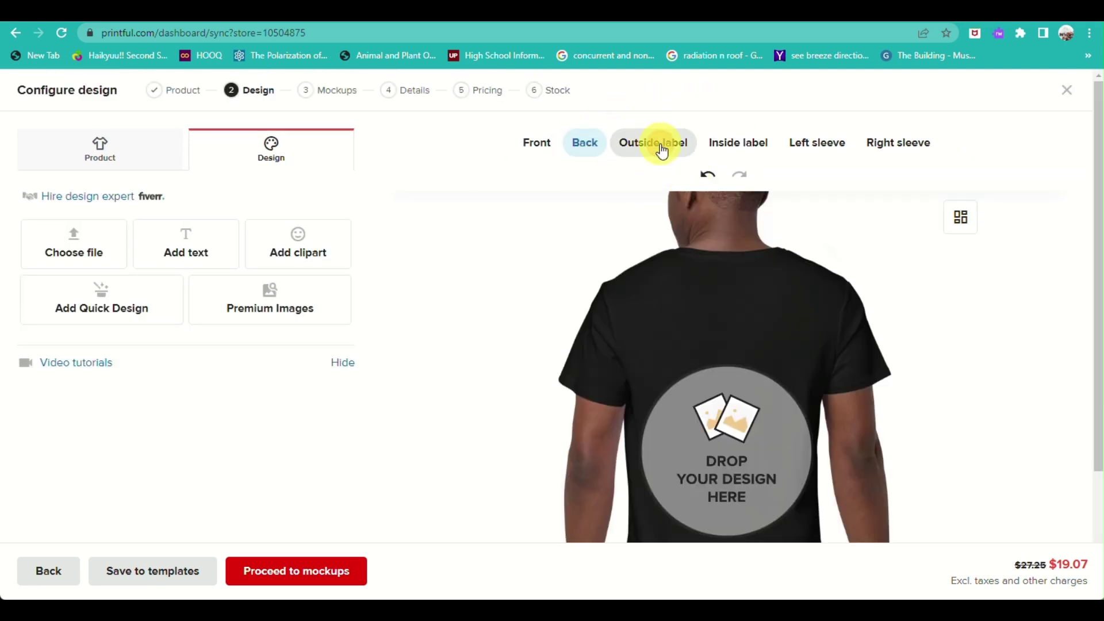
click(659, 145)
click(743, 156)
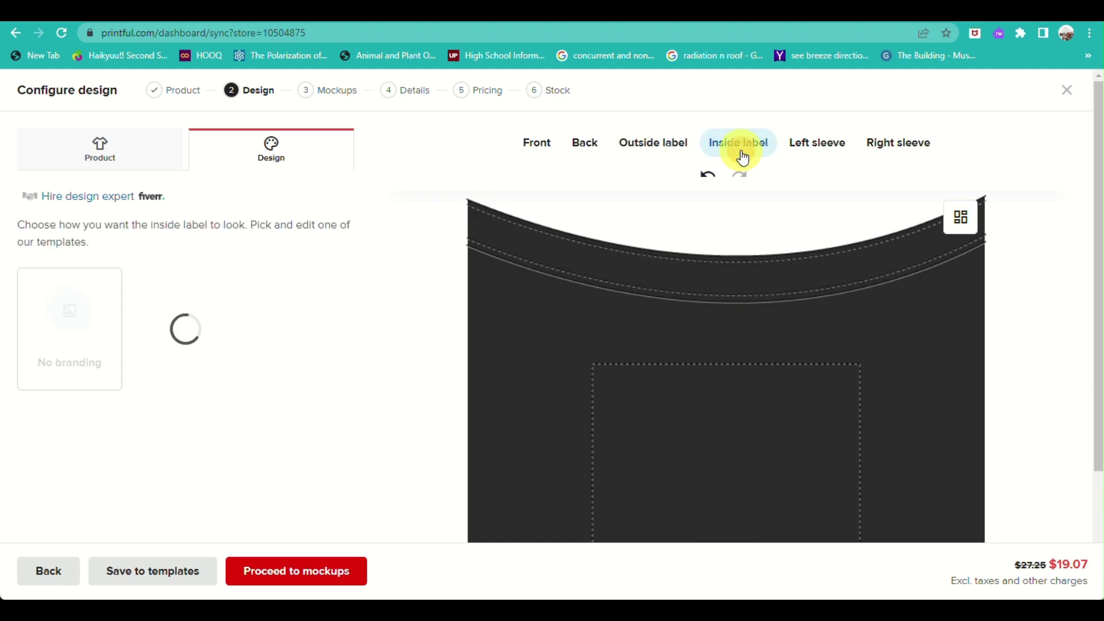
click(817, 144)
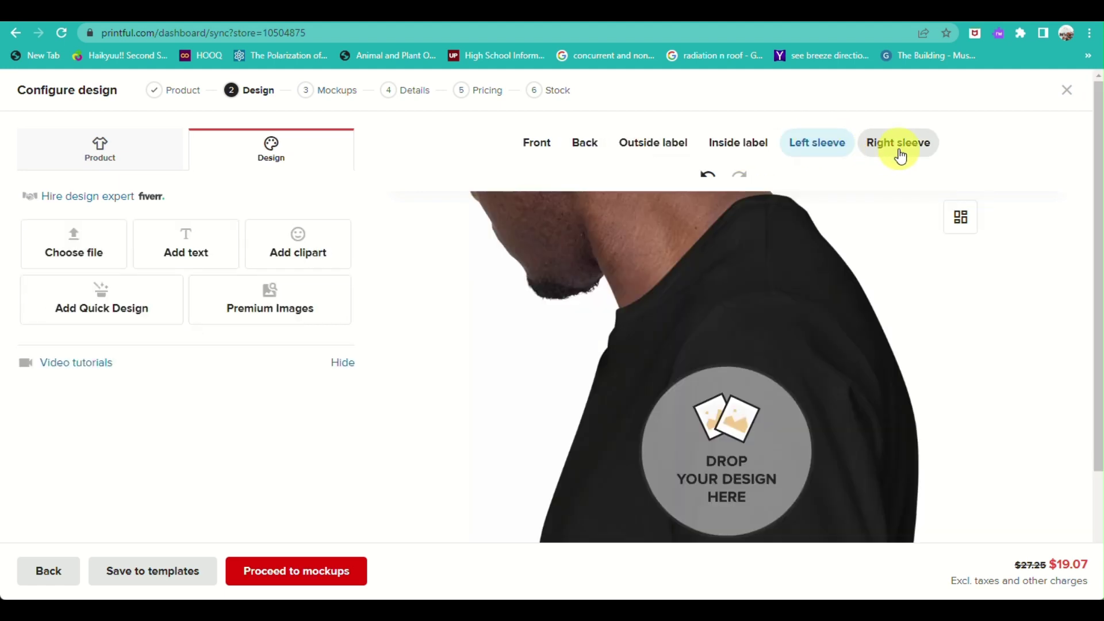
click(898, 148)
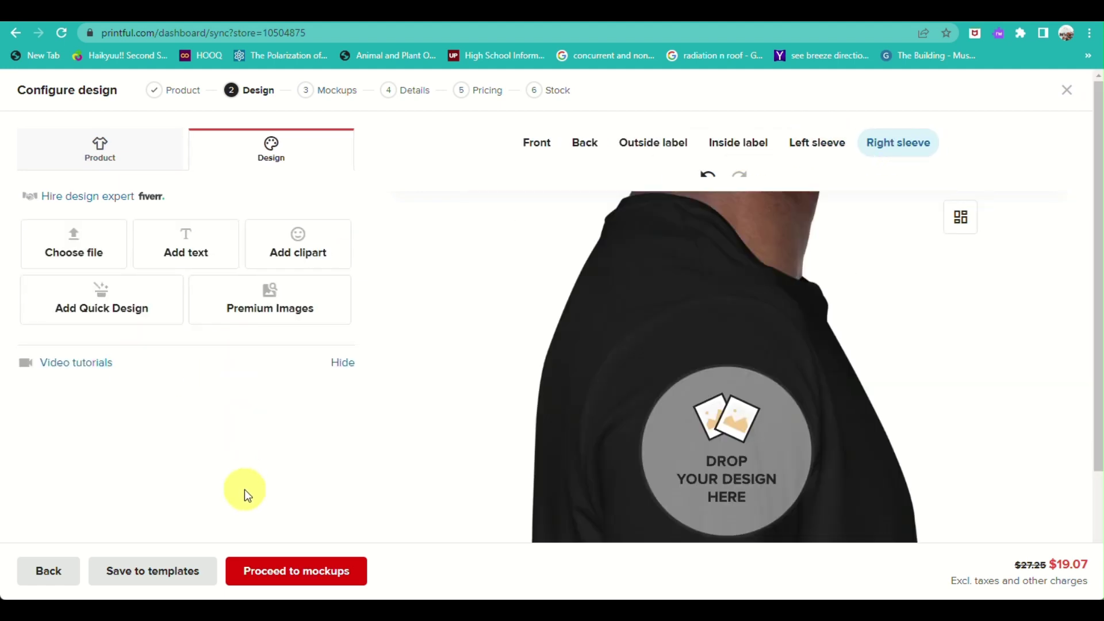
- Use basic mockups for the t-shirt, accepting the preselected front image in JPG format, and continue to the product details
click(279, 575)
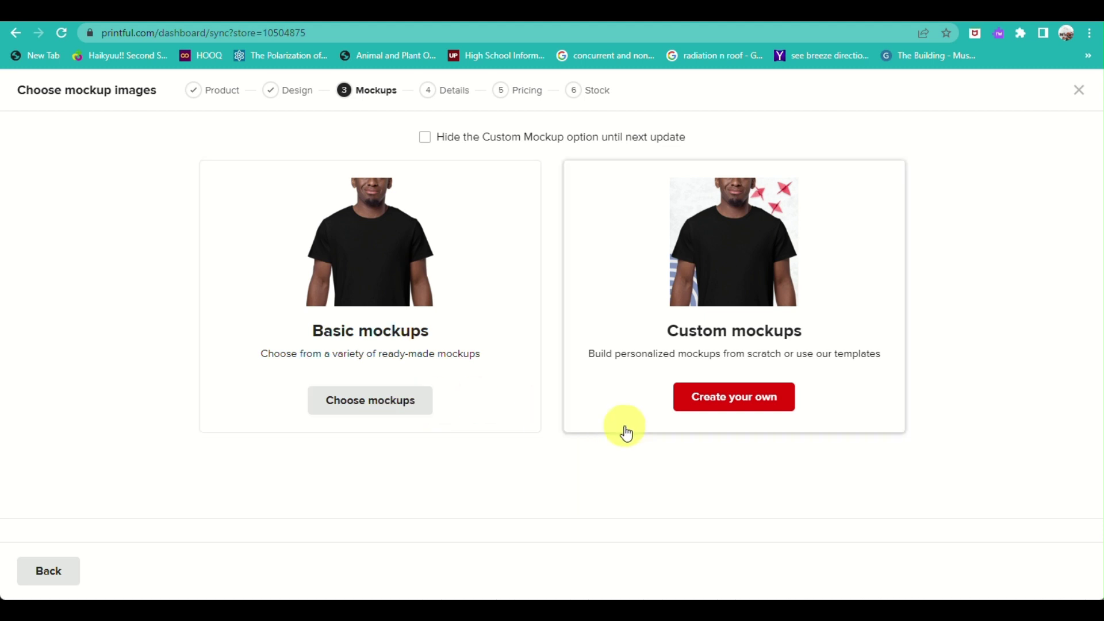
click(391, 407)
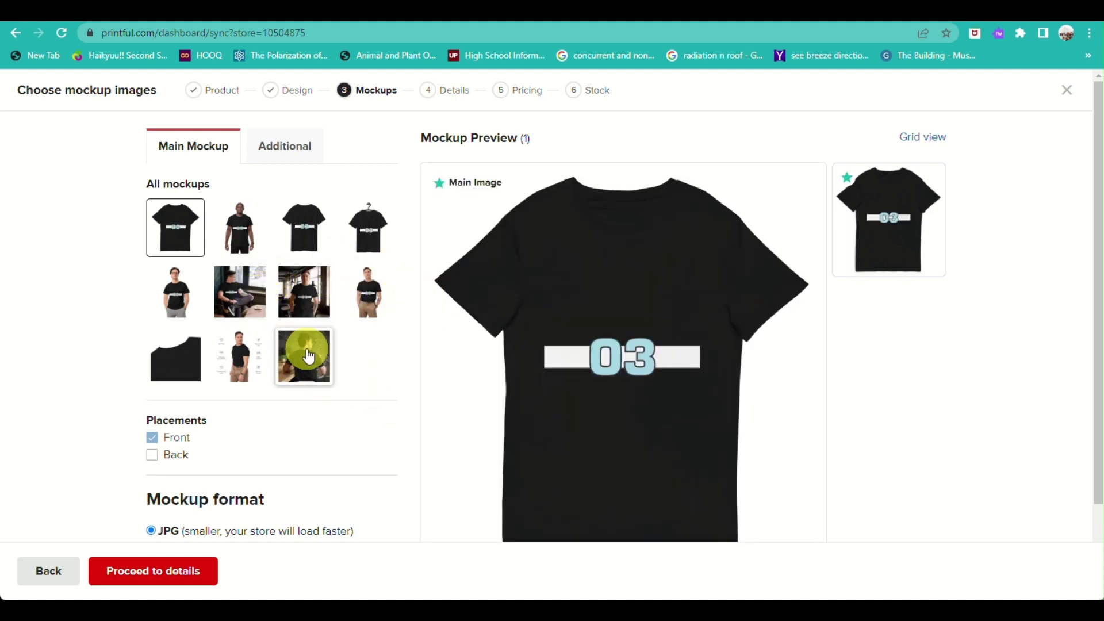
scroll(256, 431, down, 2)
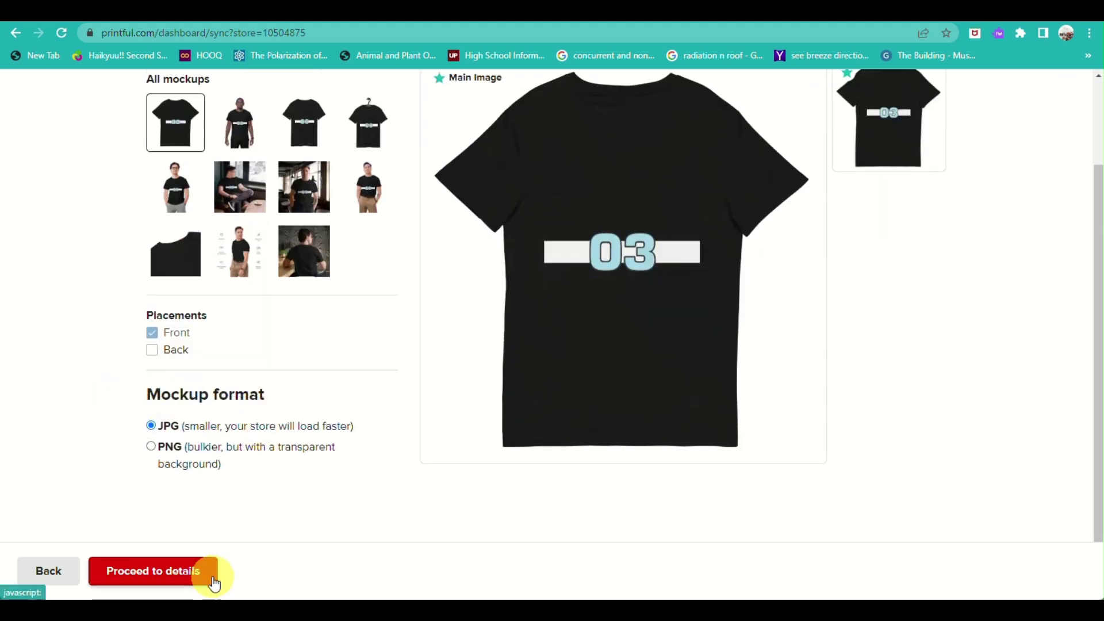
click(176, 587)
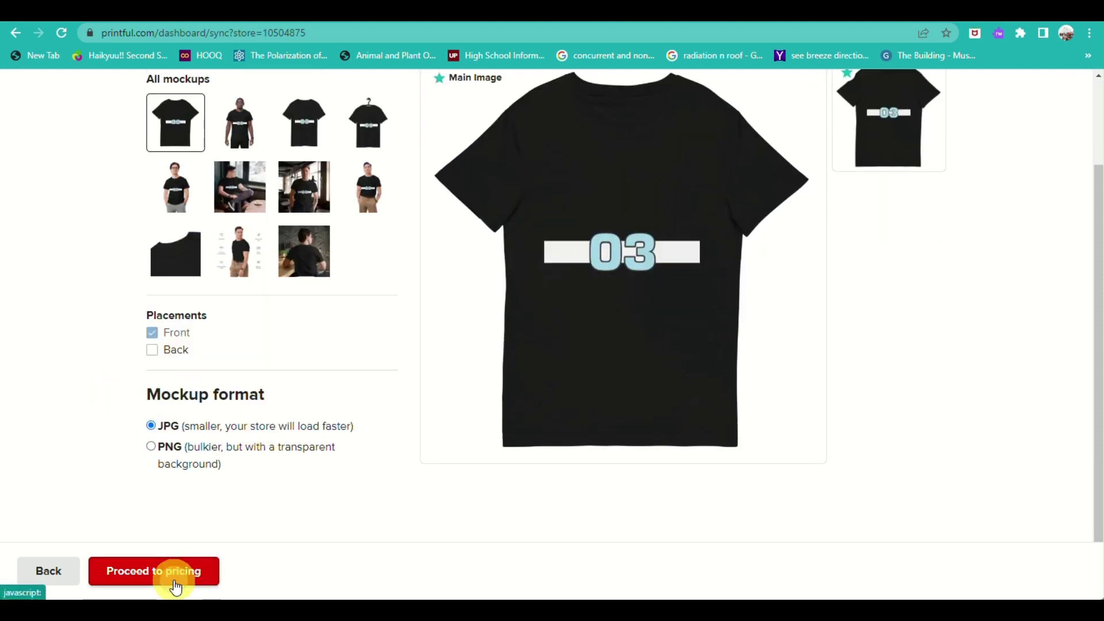
- Review the product title, description, size guide and style, accept them as they are, and continue to pricing
scroll(532, 301, up, 2)
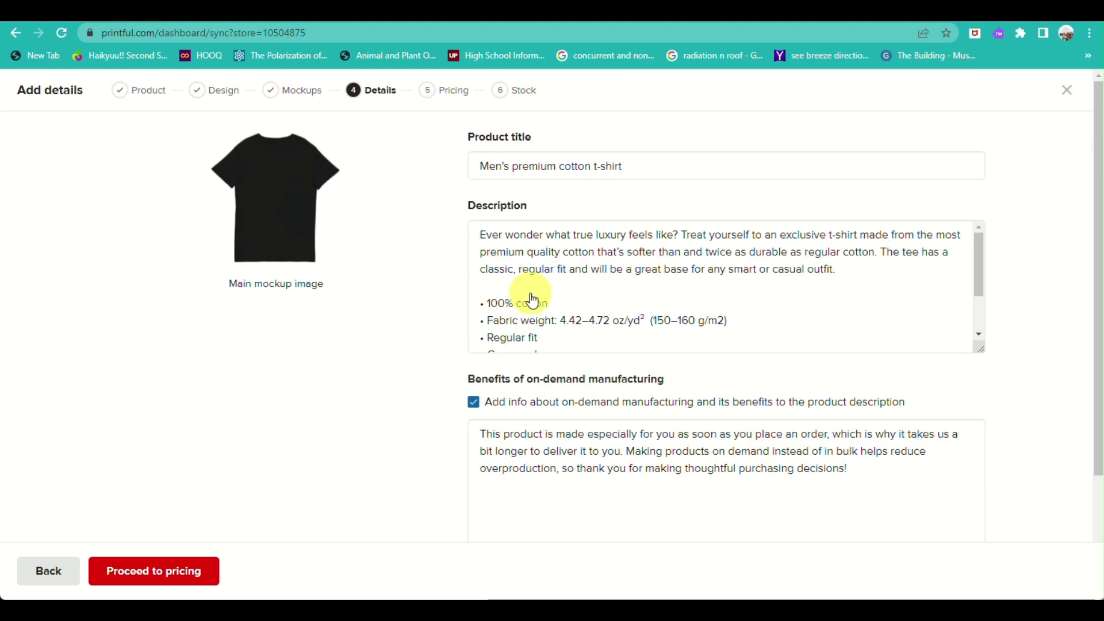
scroll(532, 293, down, 2)
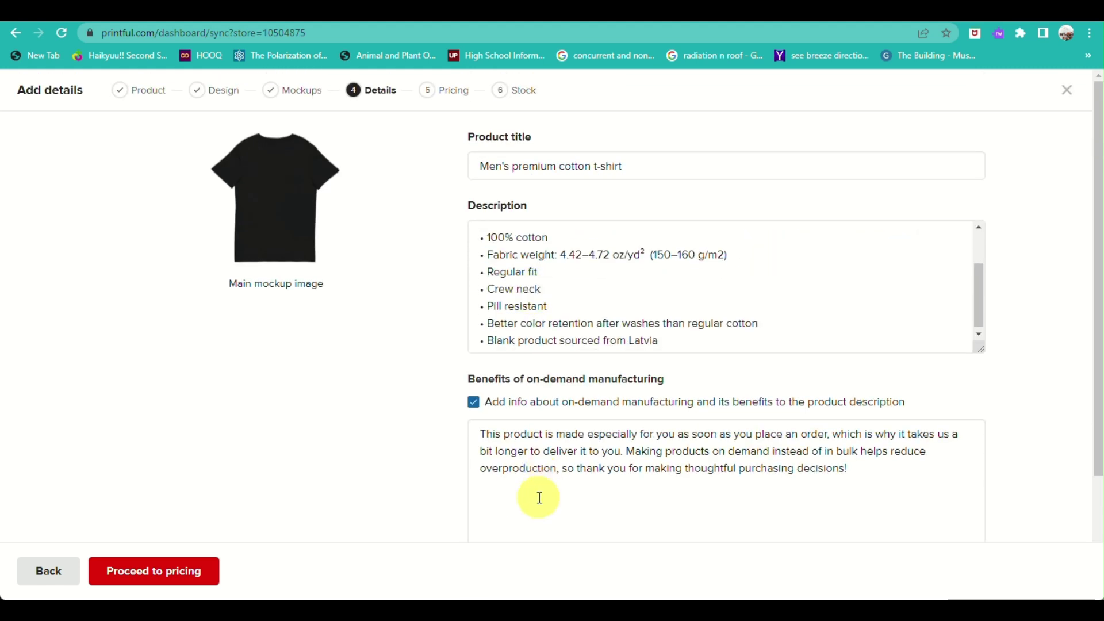
scroll(539, 499, down, 3)
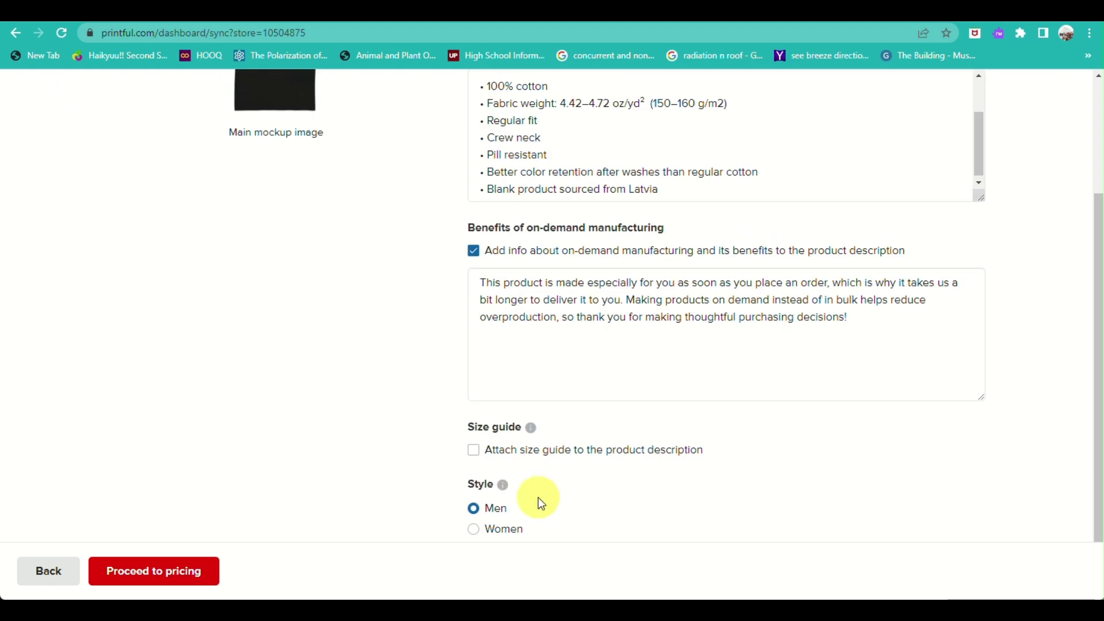
click(163, 578)
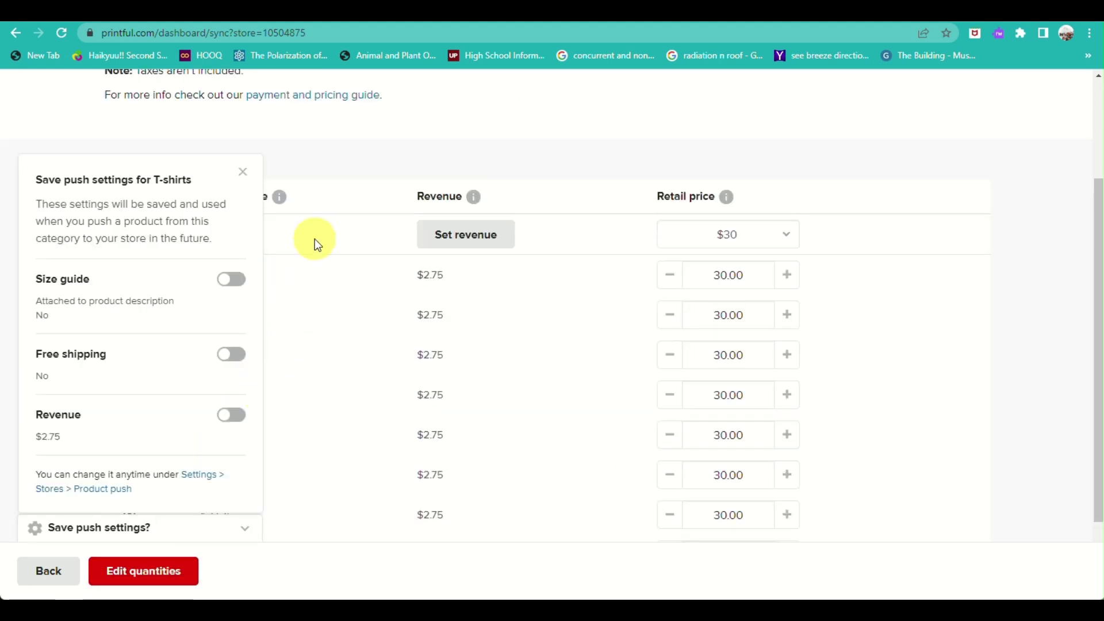
- Examine the Printful price, revenue and retail price per size, along with the save push settings for T-shirts
scroll(315, 239, up, 3)
scroll(315, 239, down, 4)
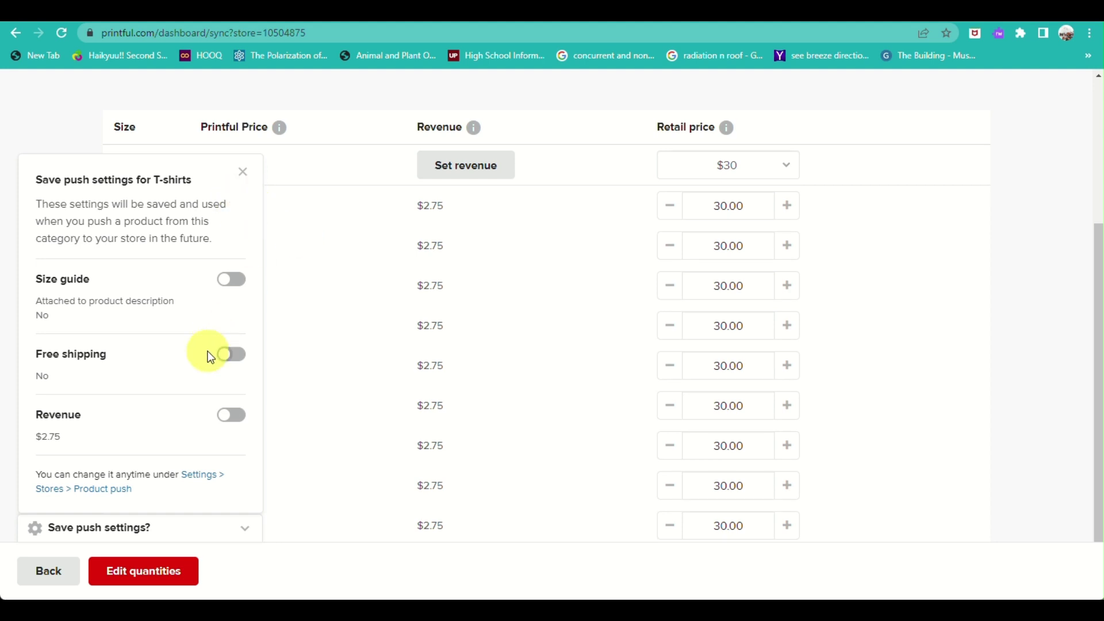
click(241, 173)
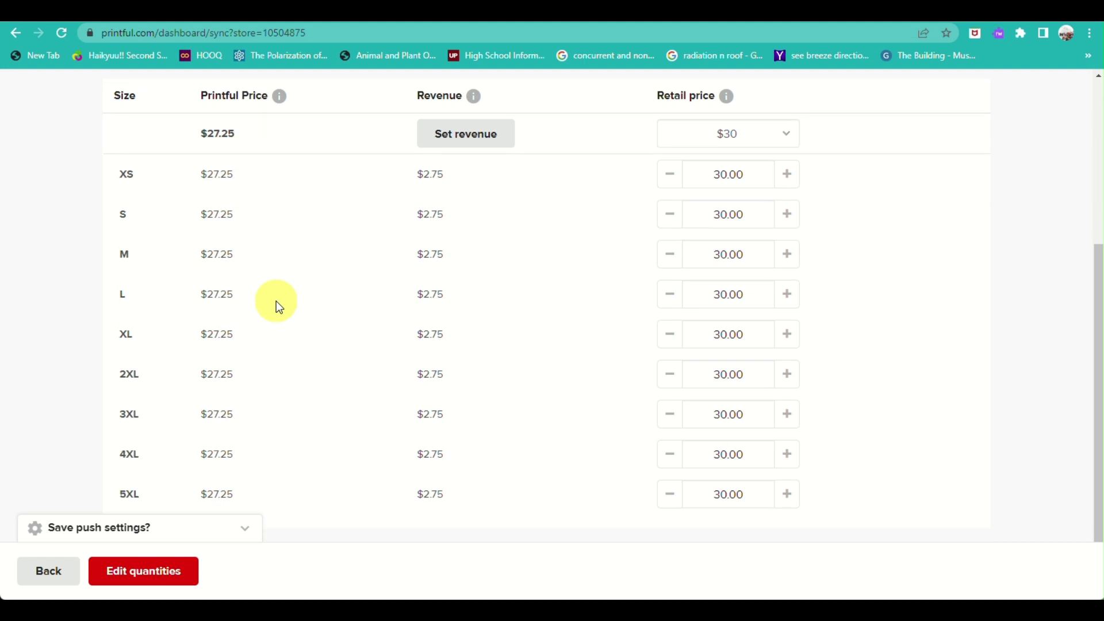
scroll(276, 305, up, 4)
scroll(276, 302, up, 1)
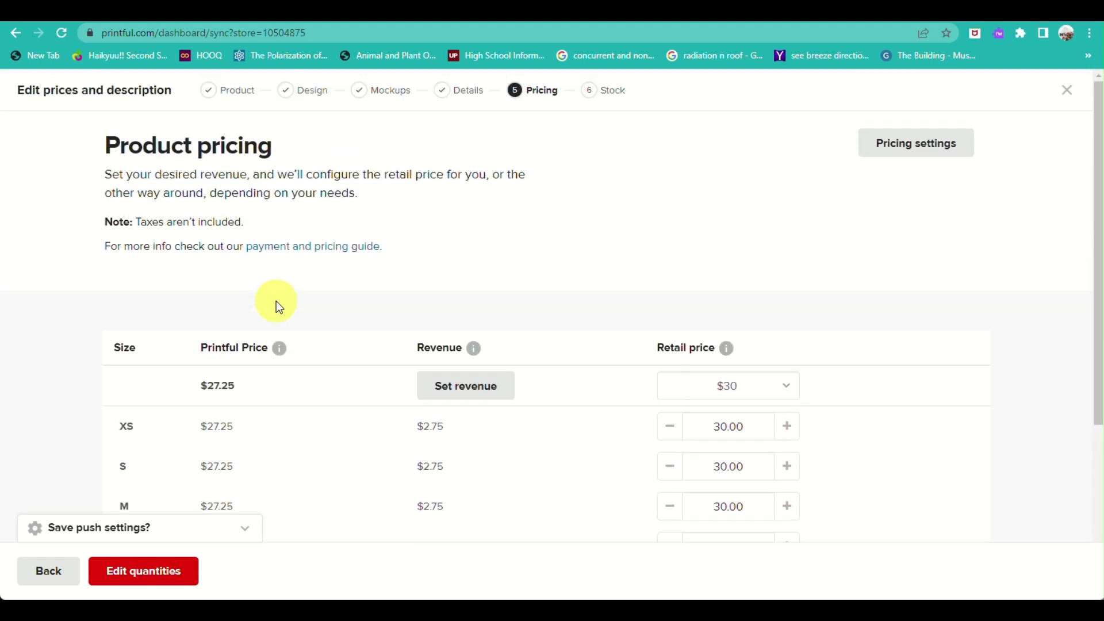
scroll(353, 282, down, 3)
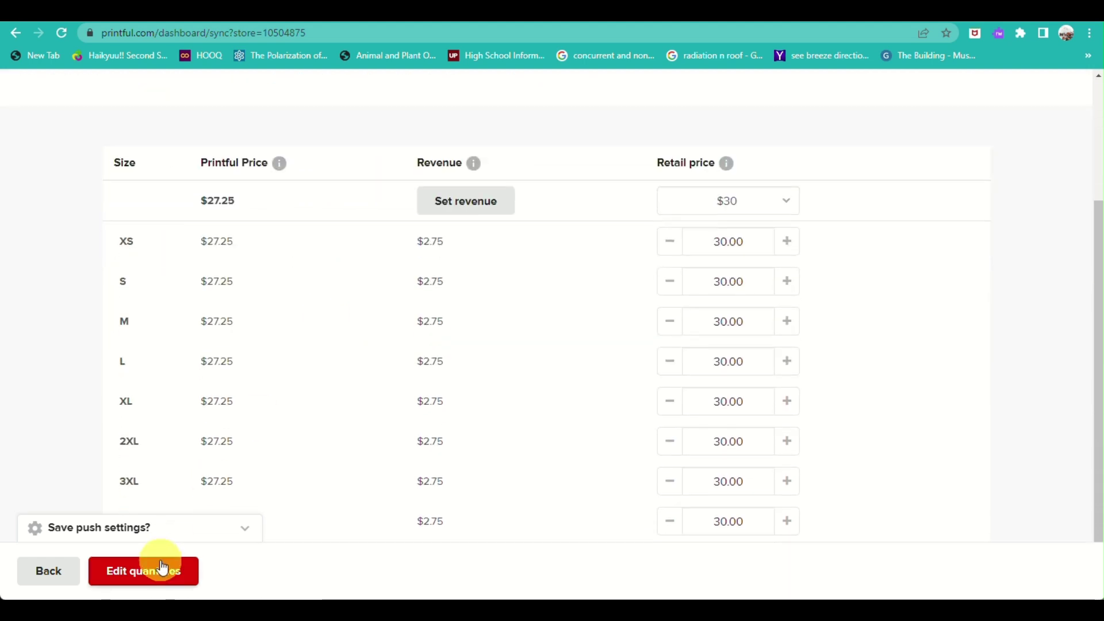
click(202, 528)
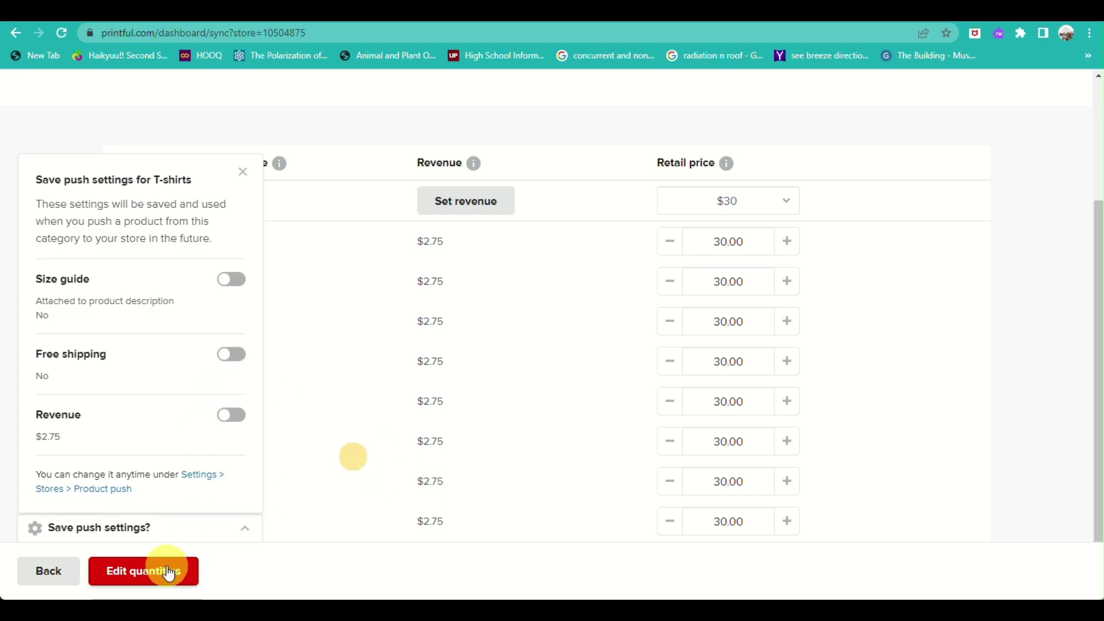
scroll(447, 411, down, 1)
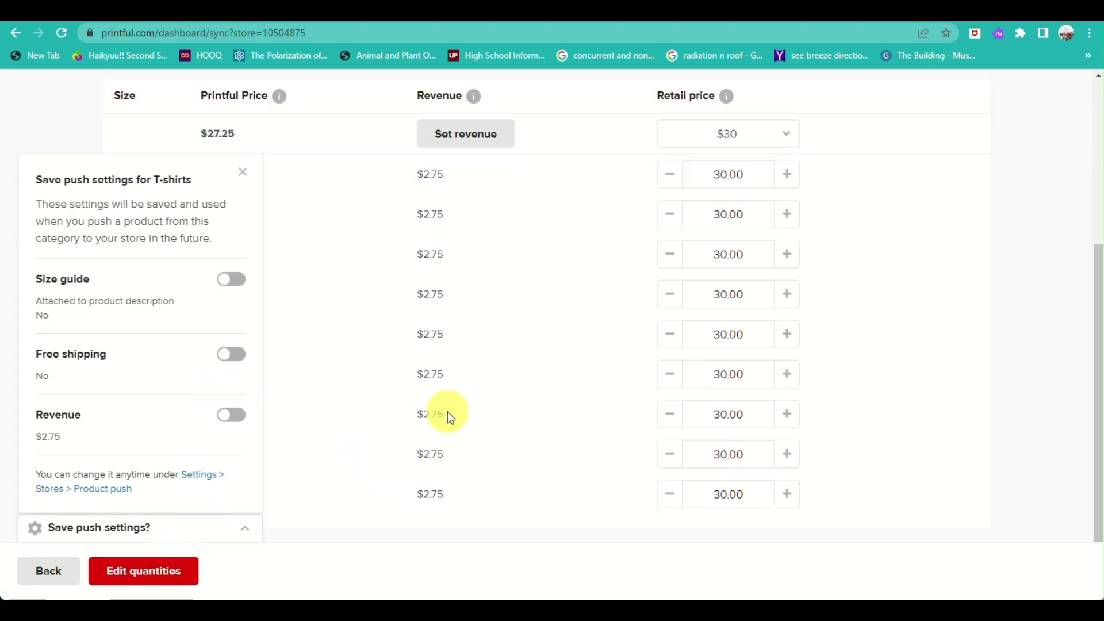
scroll(447, 411, up, 4)
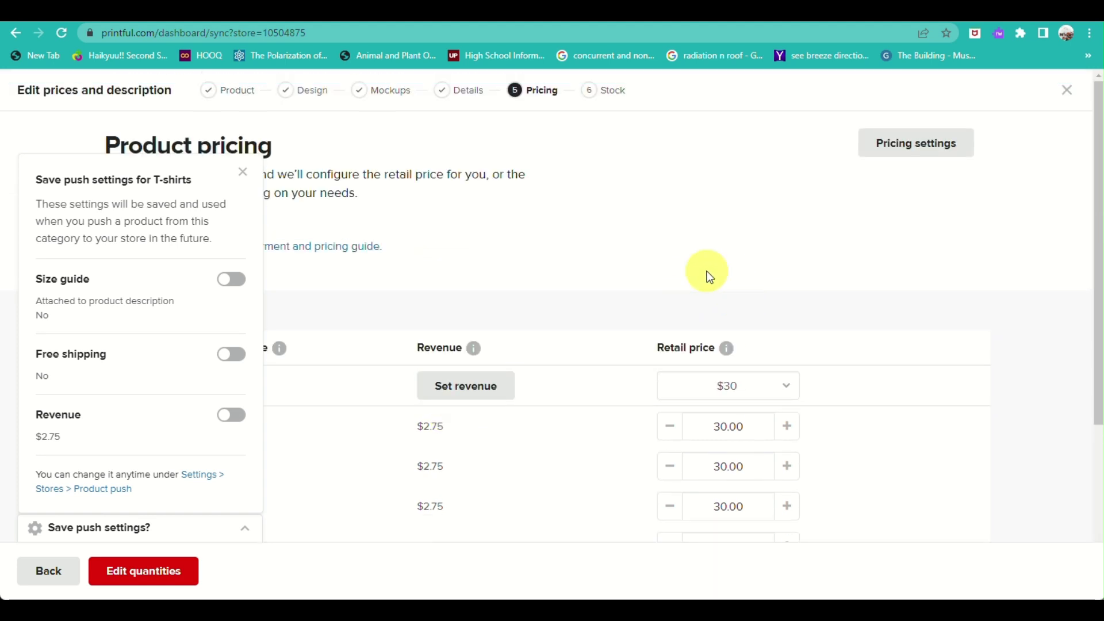
scroll(616, 264, down, 4)
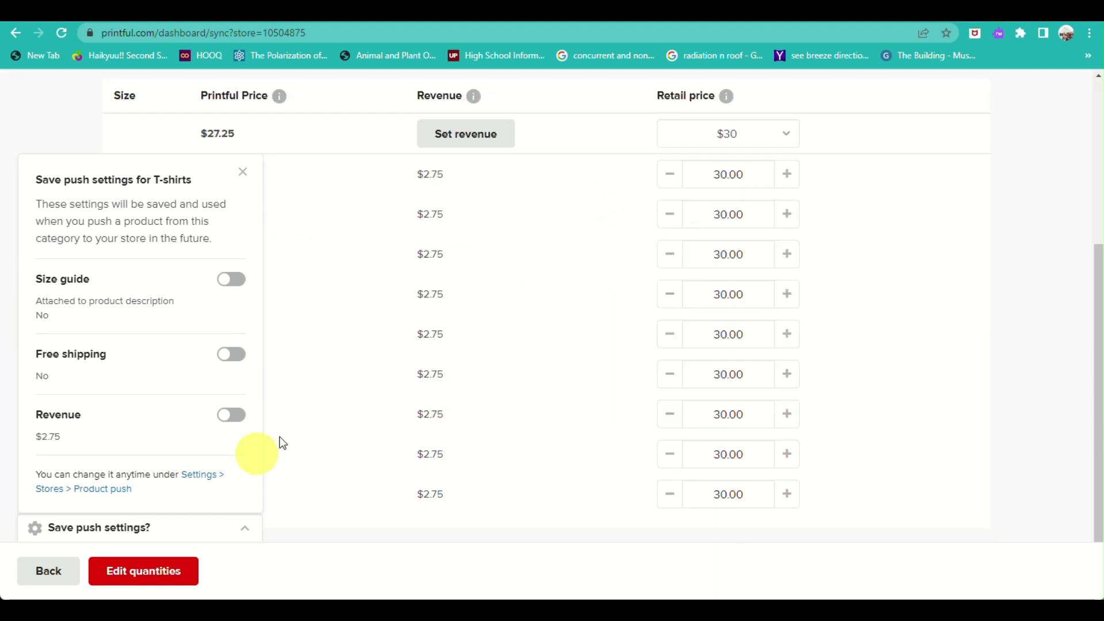
- Accept the $30 retail prices and a quantity of 1 per variant, and submit the t-shirt to the store
click(173, 581)
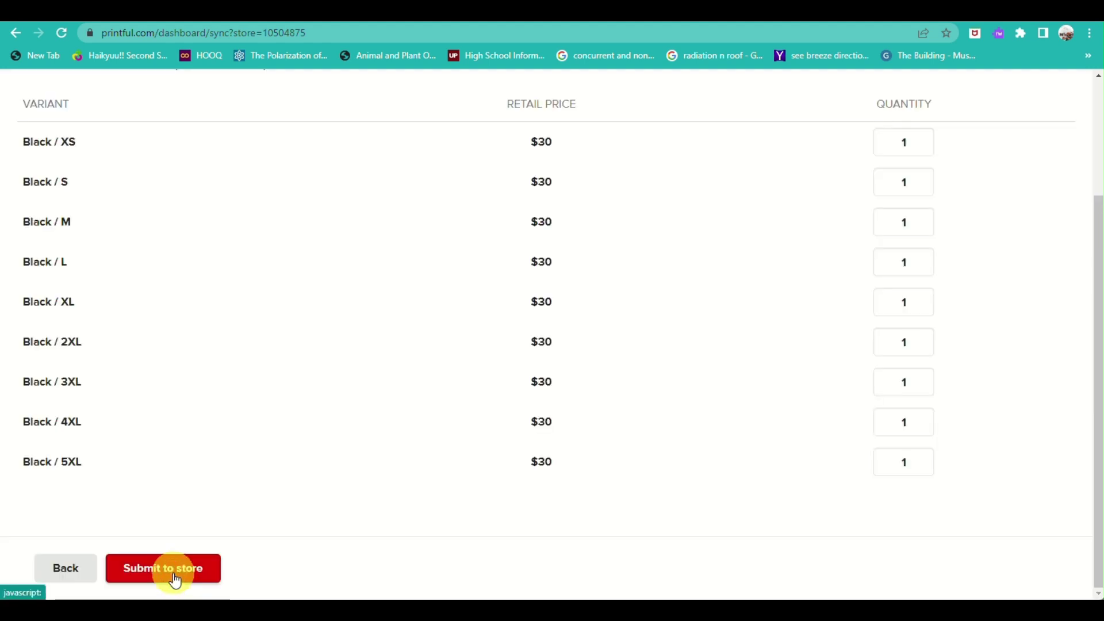
click(175, 580)
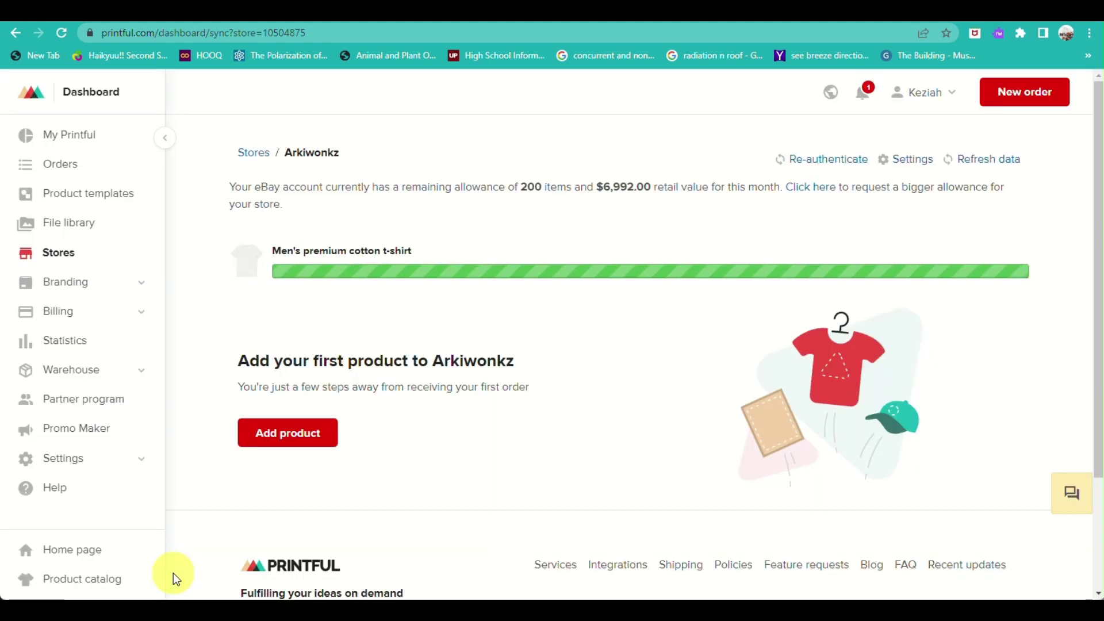